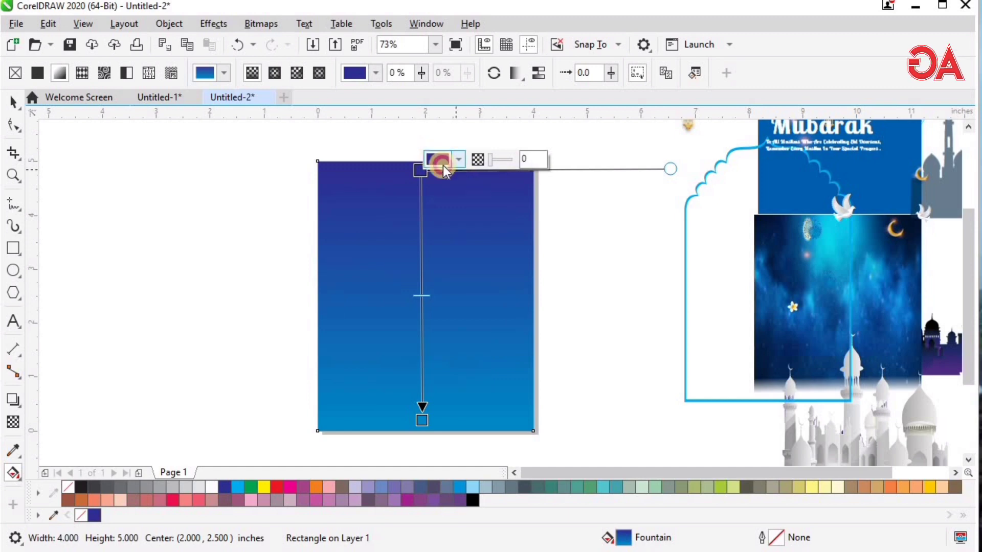
Set the black (K) value of the upper colour in the rectangle's fountain fill to 50
click(437, 160)
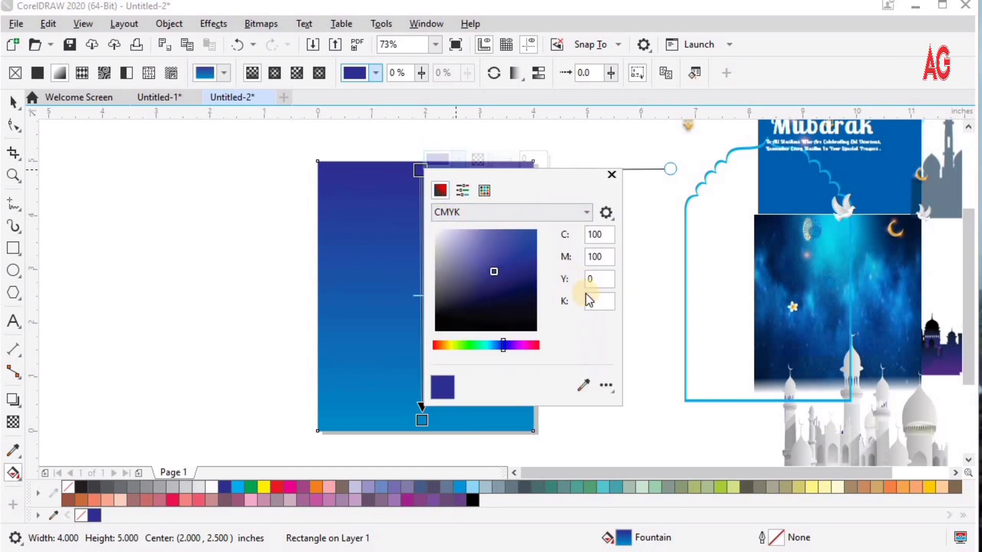
text(50)
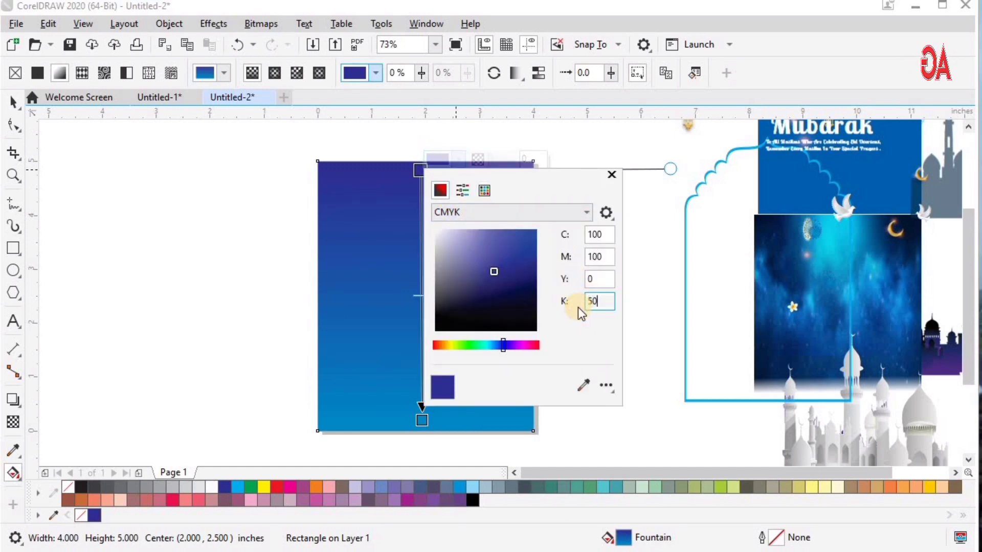
click(615, 364)
click(654, 354)
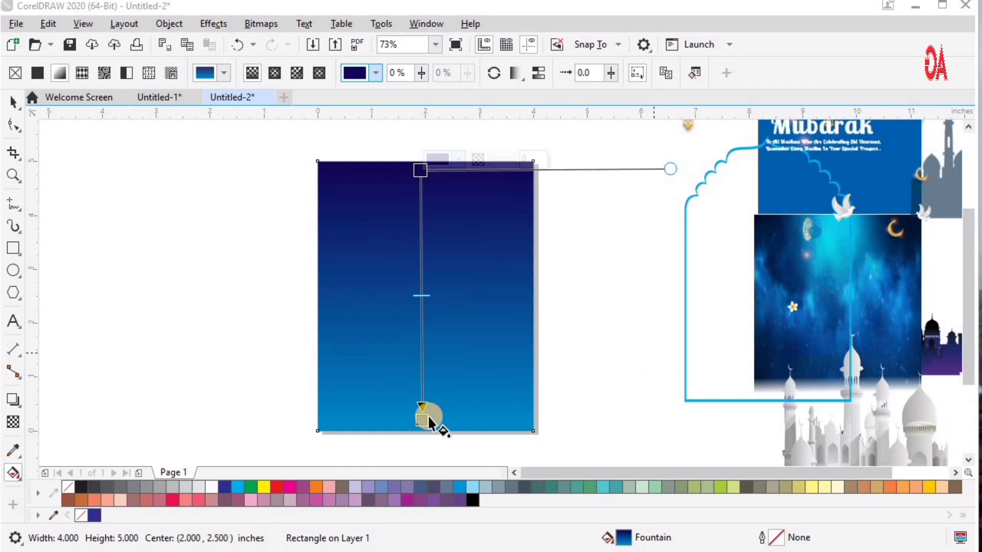
Extend the fountain fill's light-blue end below the rectangle's bottom edge and shift its dark start node slightly downward
drag(417, 474, 416, 477)
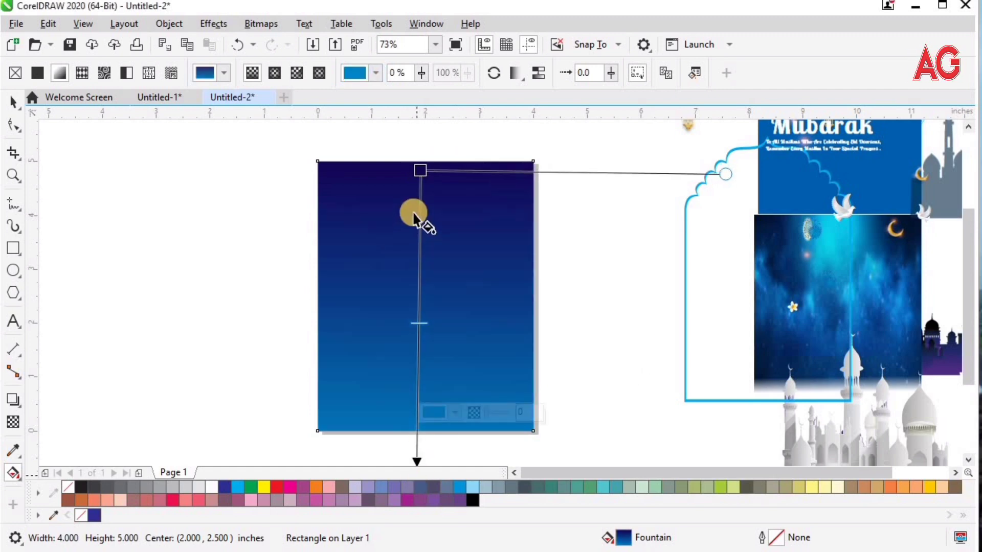
click(423, 175)
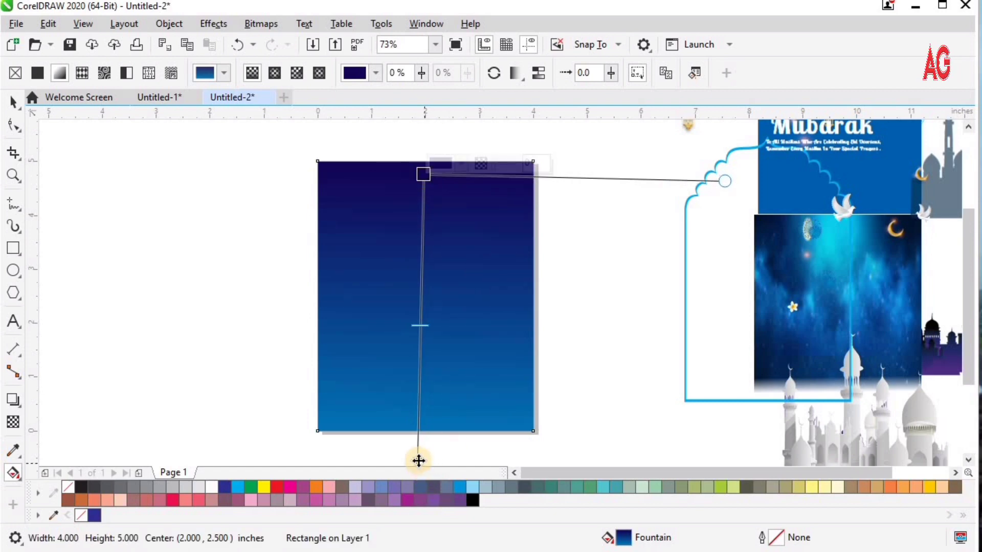
key(space)
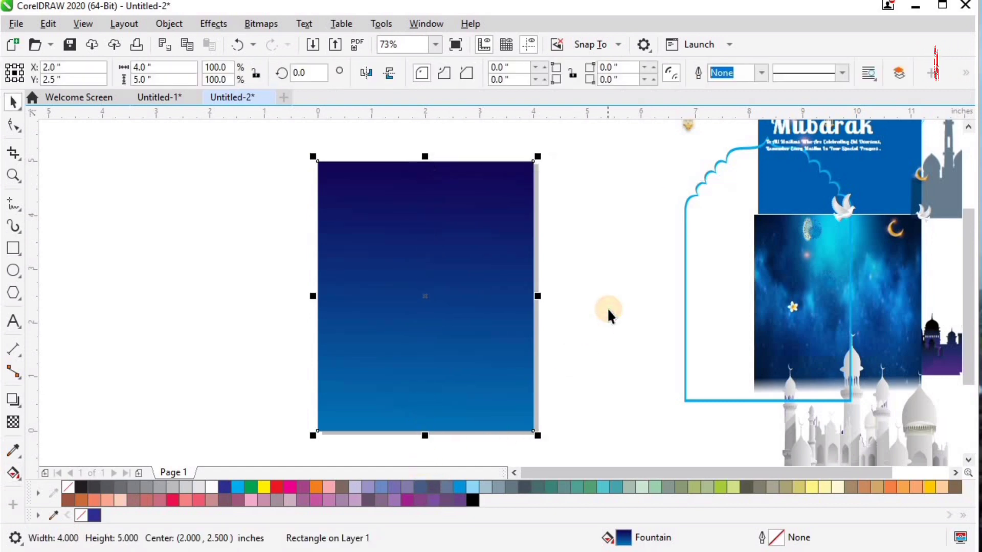
click(609, 306)
Set the blue arch aside beside the page and place the black-purple mosque silhouette over the lower part of the gradient rectangle
scroll(598, 294, down, 2)
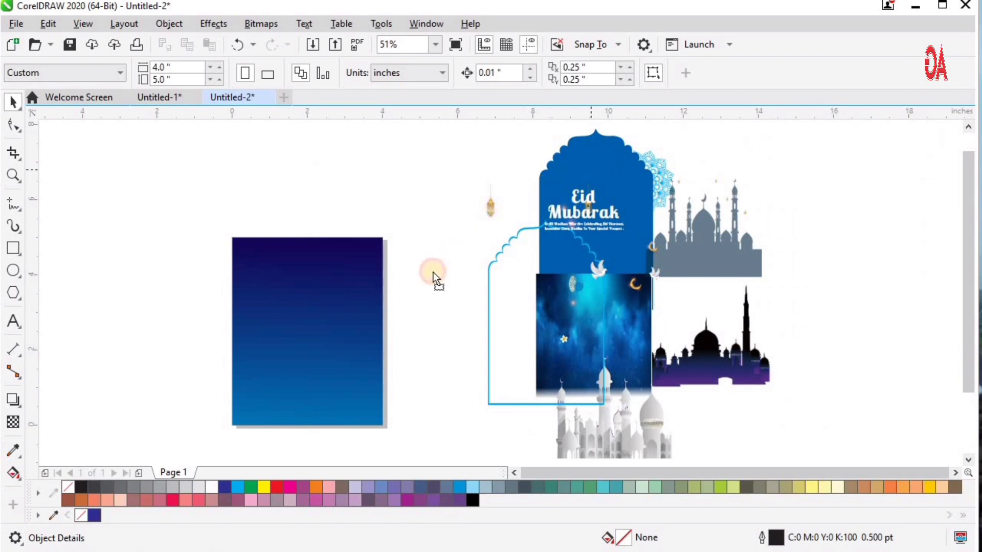
drag(588, 240, 402, 368)
key(z)
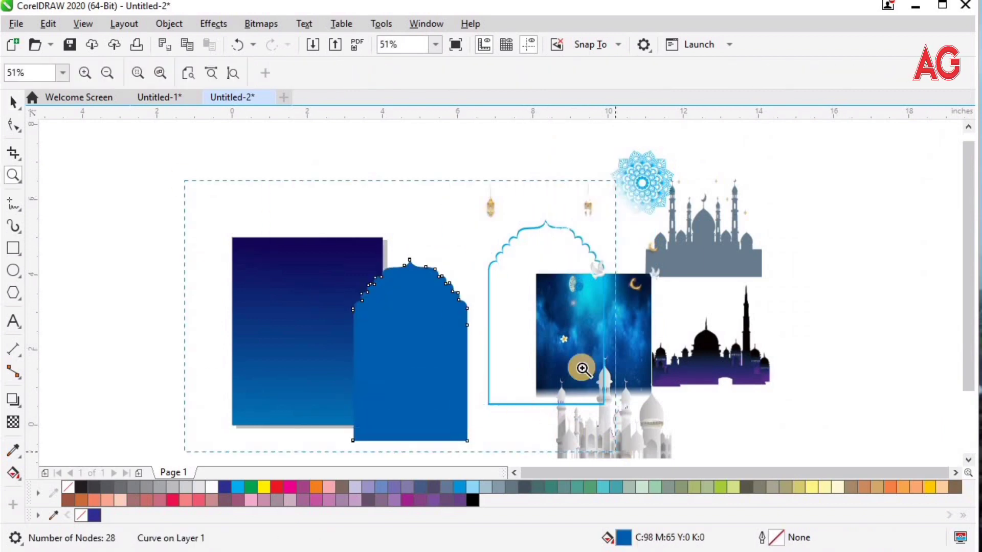
drag(184, 180, 616, 452)
scroll(544, 369, down, 1)
key(space)
drag(393, 357, 484, 230)
drag(405, 389, 436, 401)
Centre the mosque silhouette horizontally on the gradient rectangle
key(space)
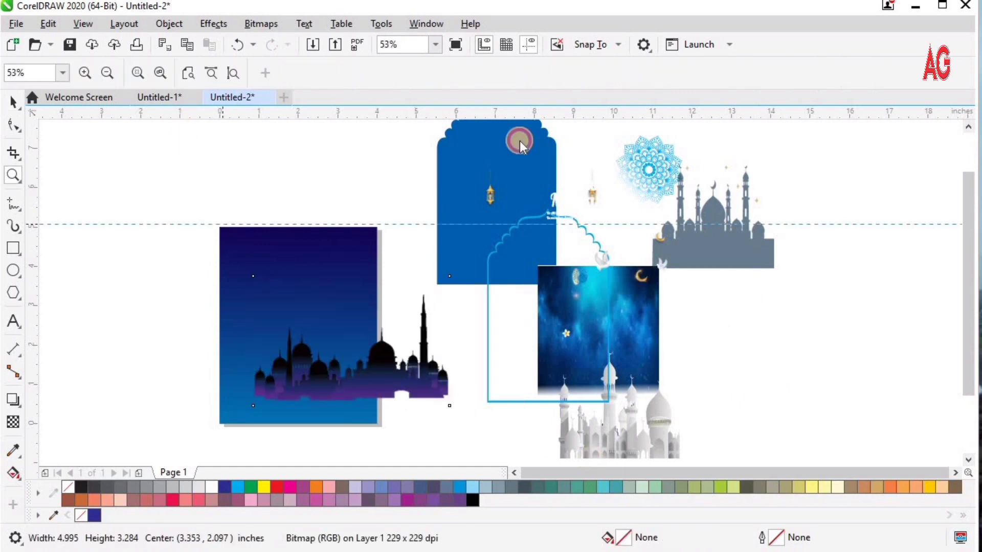
scroll(499, 307, down, 1)
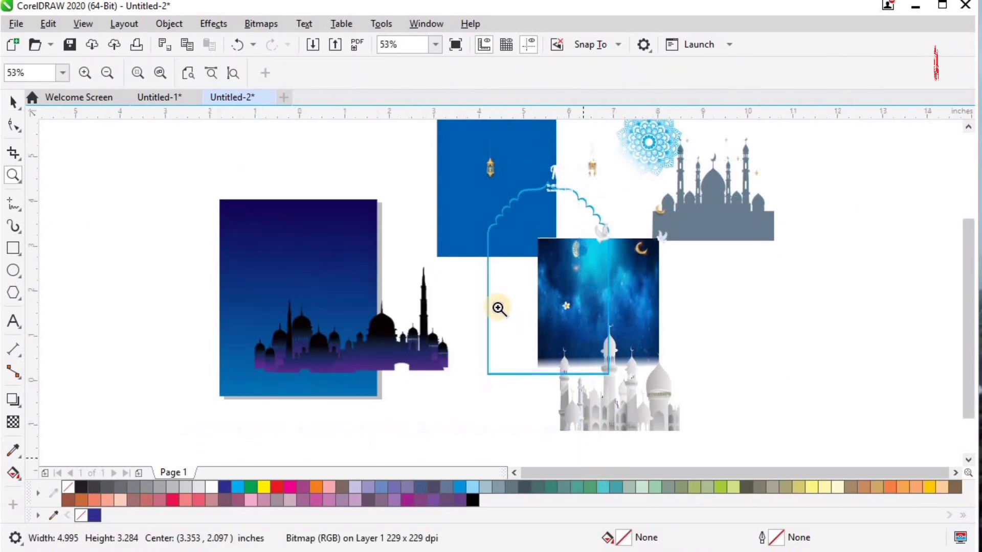
scroll(368, 169, up, 1)
key(space)
shift+click(368, 169)
key(c)
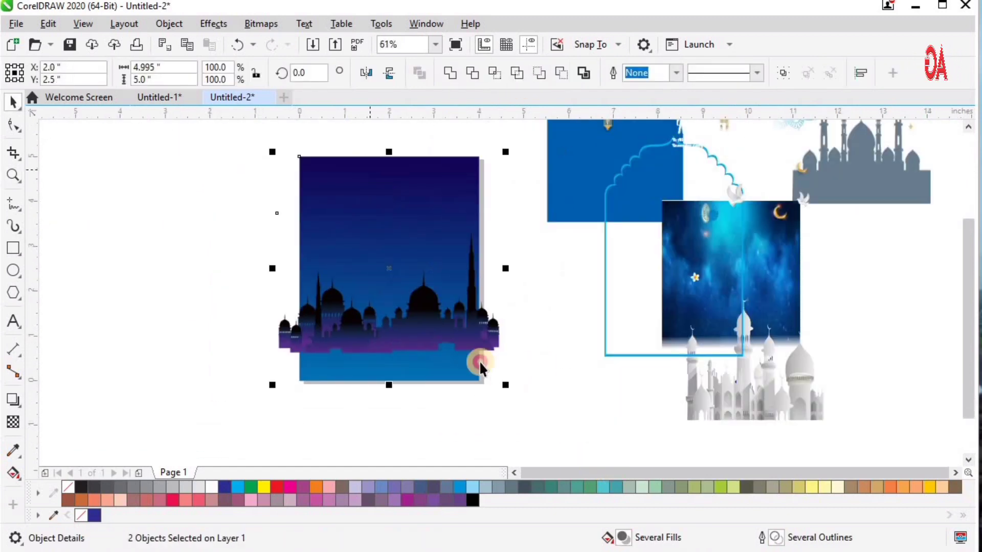
Lower the mosque silhouette so its base slightly overlaps the bottom edge of the gradient rectangle
click(417, 323)
drag(420, 330, 422, 357)
key(space)
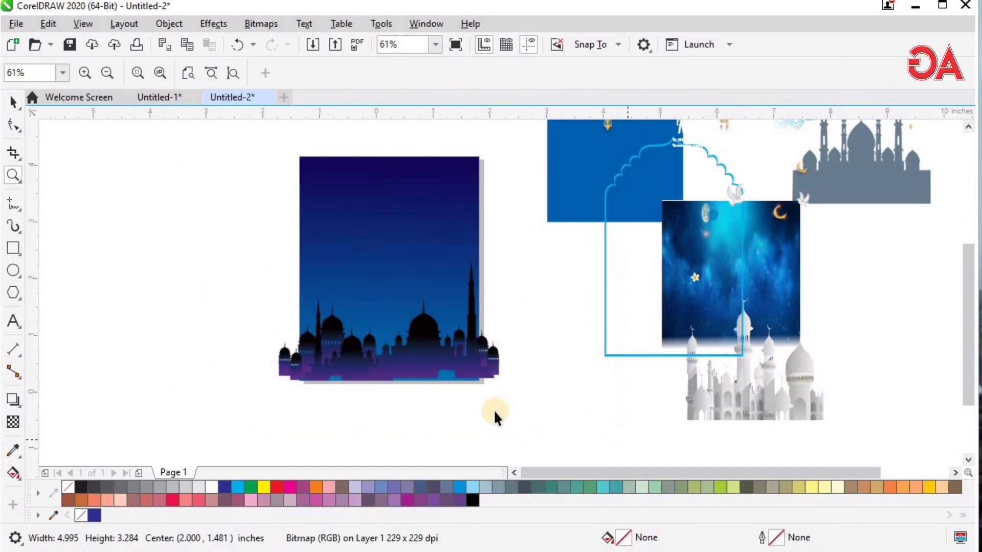
click(502, 353)
key(Down)
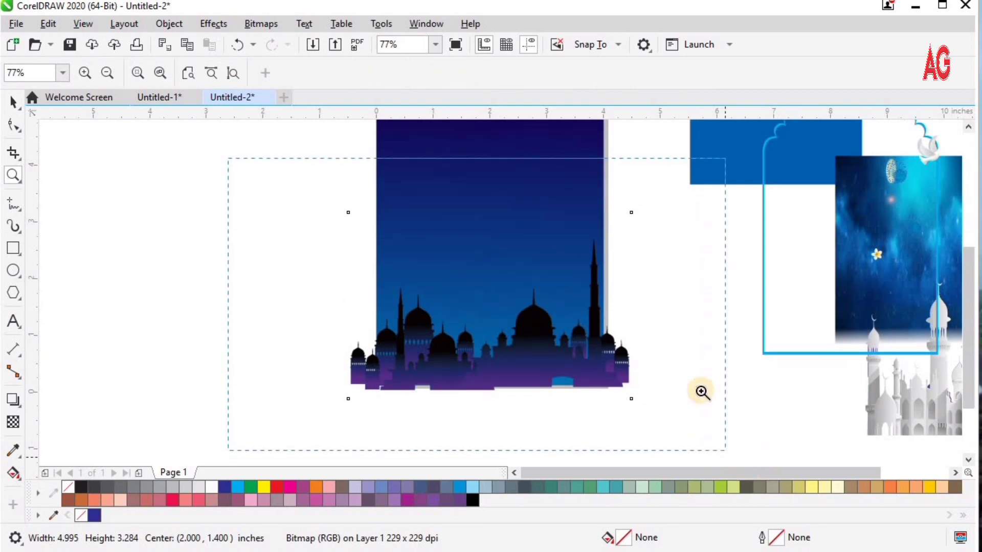
click(529, 344)
key(space)
drag(526, 346, 514, 358)
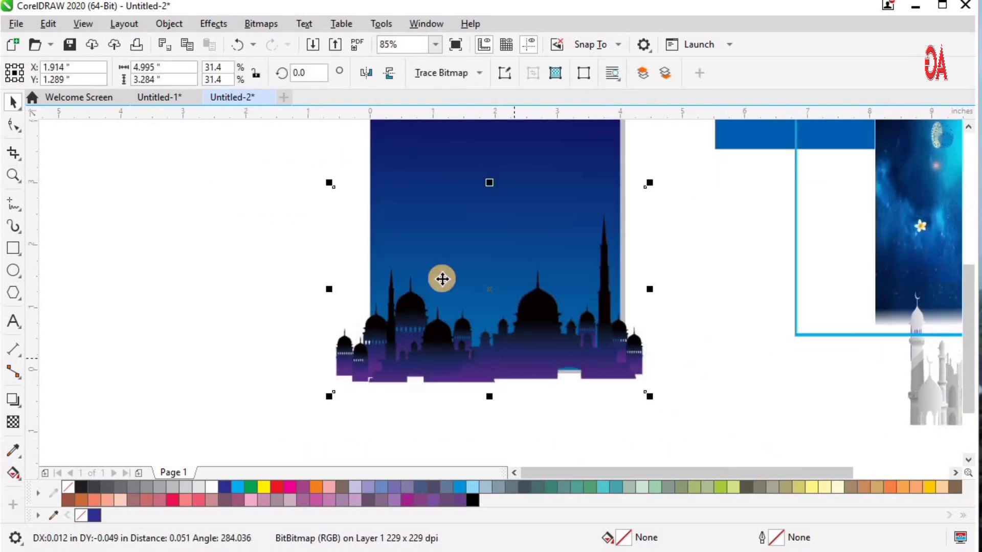
PowerClip the mosque silhouette inside the gradient rectangle
click(166, 23)
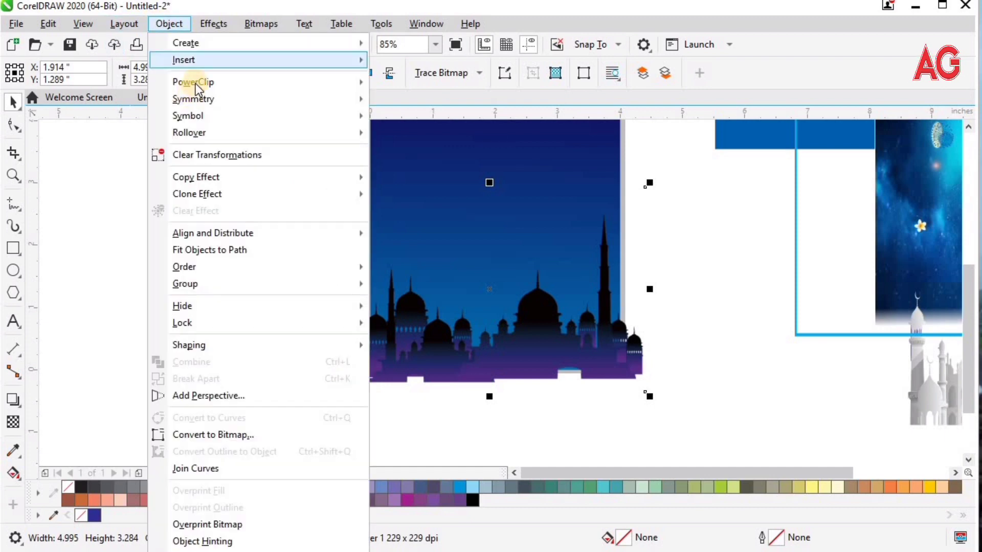
mouse_move(195, 82)
click(442, 83)
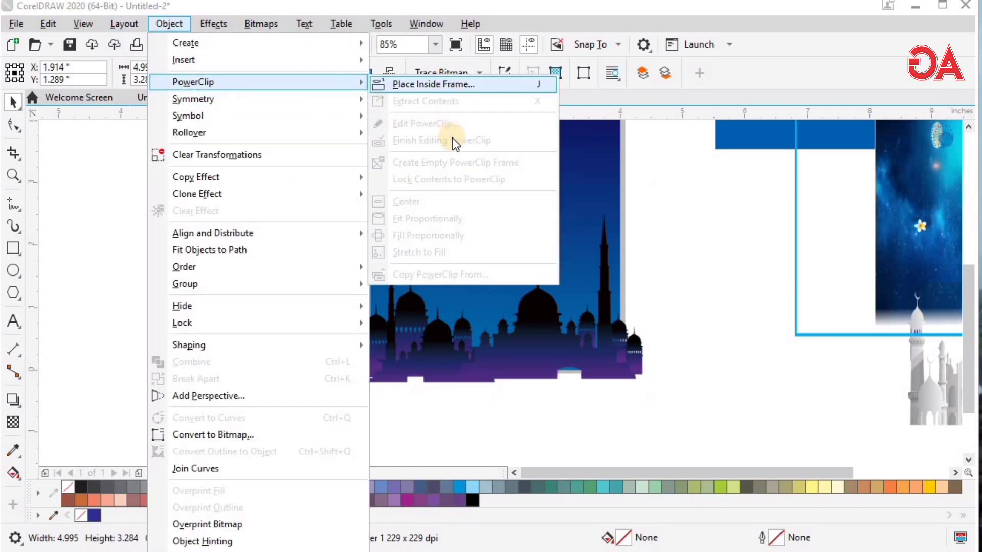
click(452, 137)
click(698, 353)
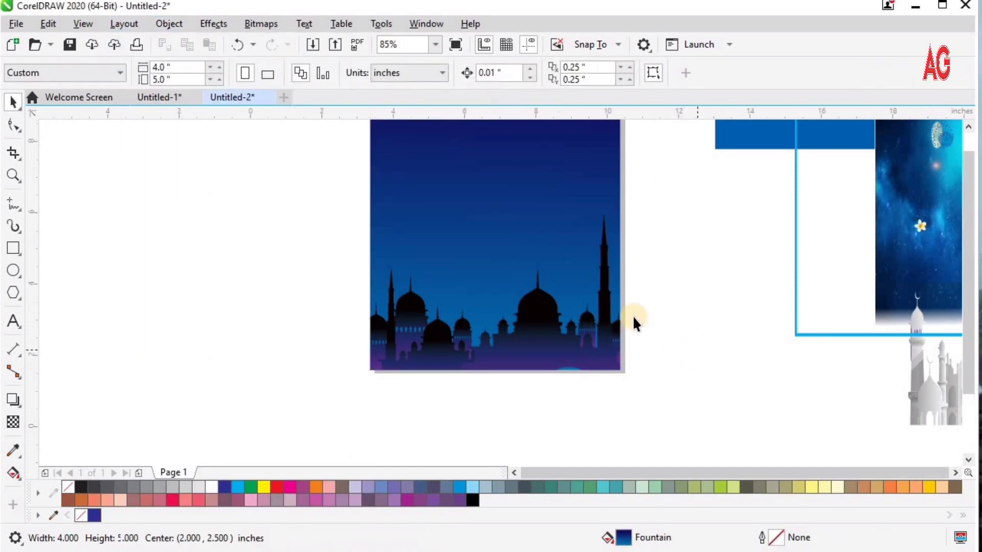
Move the blue arch onto the page and centre it horizontally and vertically on the gradient background
key(F4)
drag(494, 175, 383, 284)
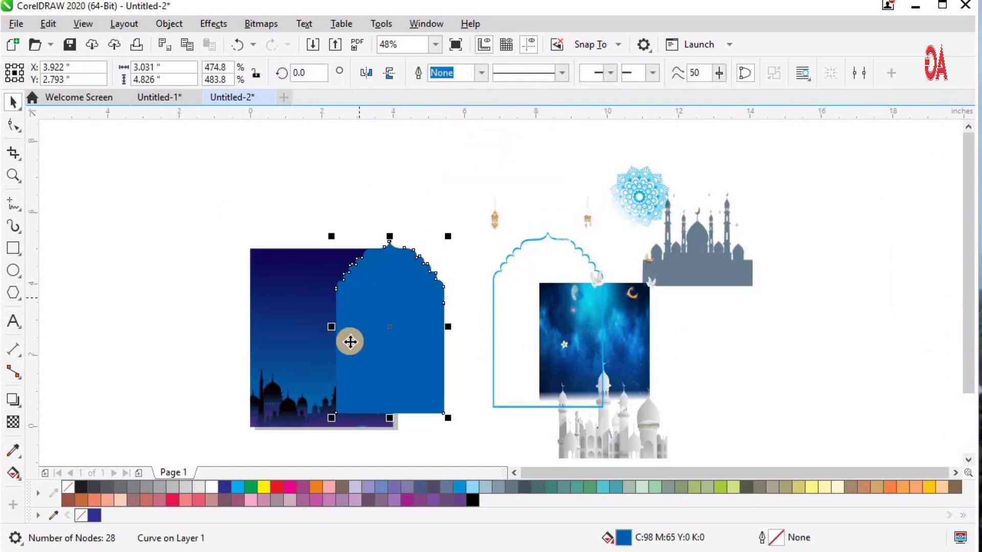
scroll(332, 307, down, 3)
key(z)
click(475, 344)
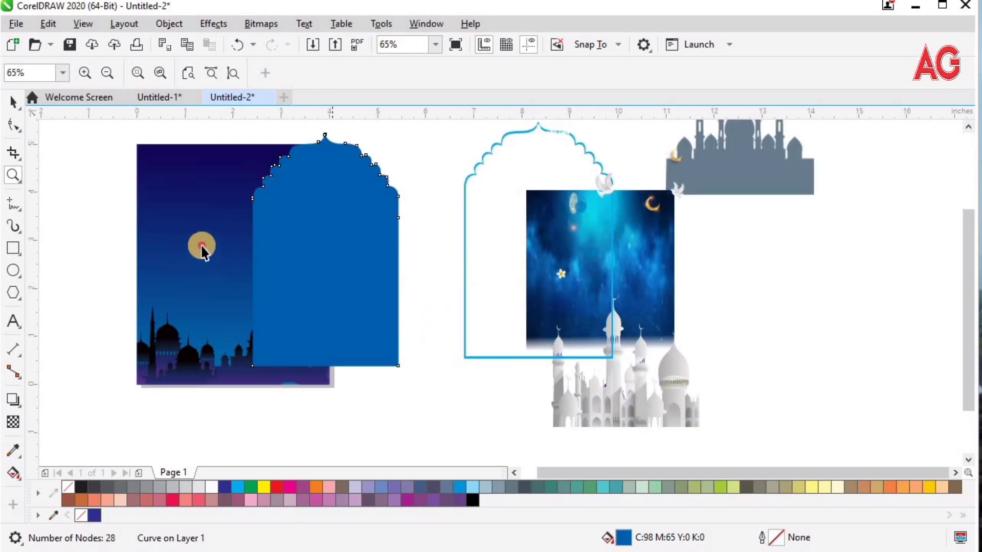
key(space)
shift+click(195, 246)
key(c)
key(e)
Align the bottom edge of the blue arch with the bottom of the gradient background
key(z)
drag(90, 125, 384, 92)
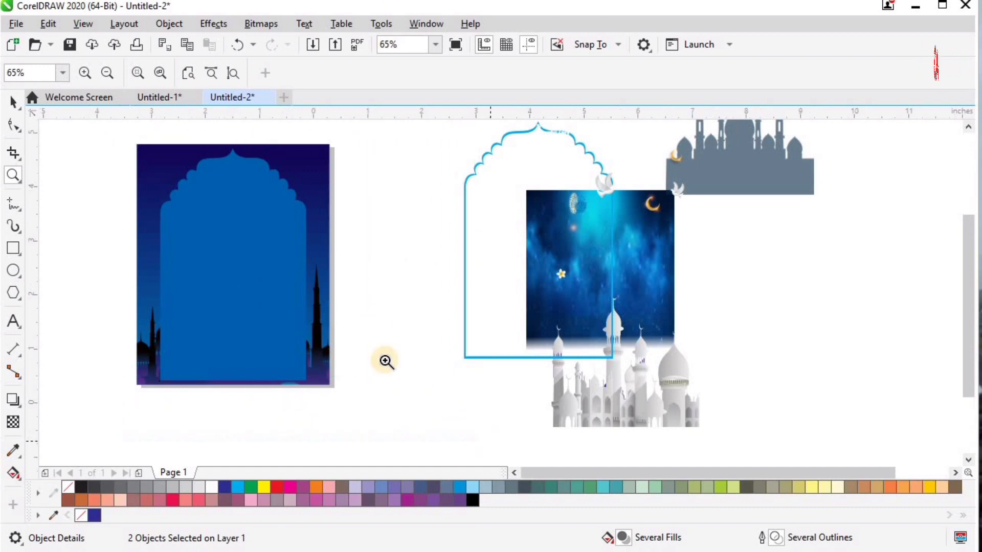
scroll(385, 362, up, 1)
key(space)
click(459, 364)
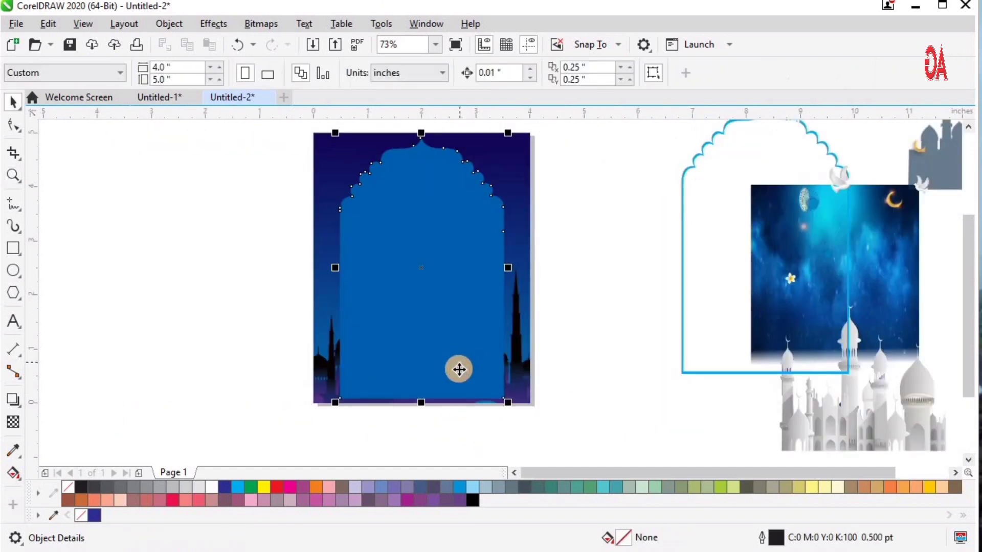
drag(240, 427, 770, 187)
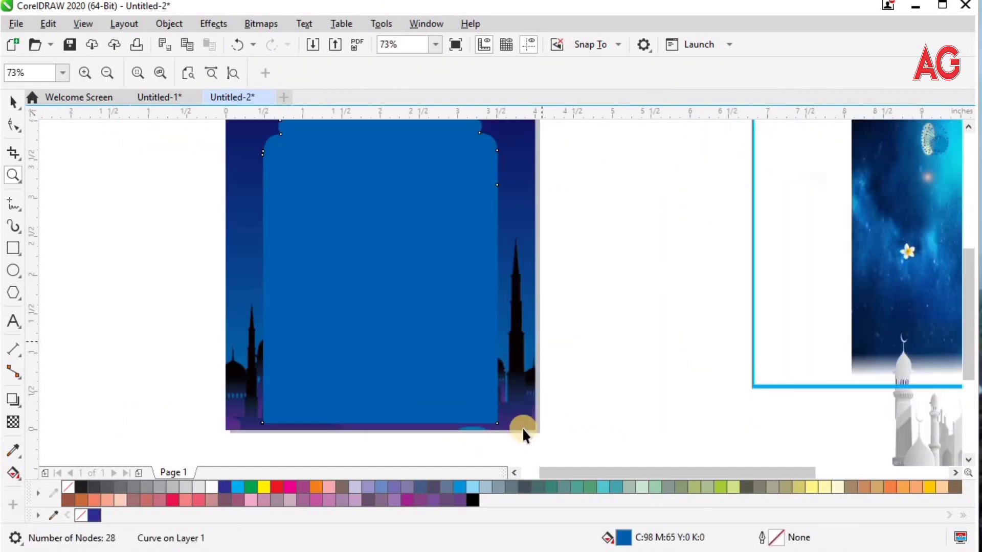
click(530, 423)
shift+click(531, 423)
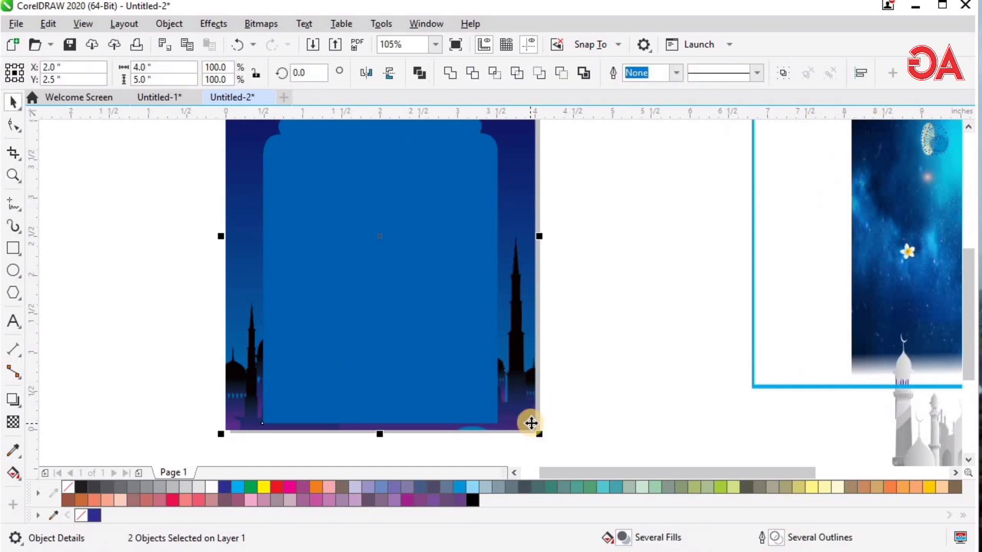
key(b)
click(622, 370)
Move the cyan outlined arch frame into the empty space between the page and the night-sky picture
key(F3)
key(F3)
key(F2)
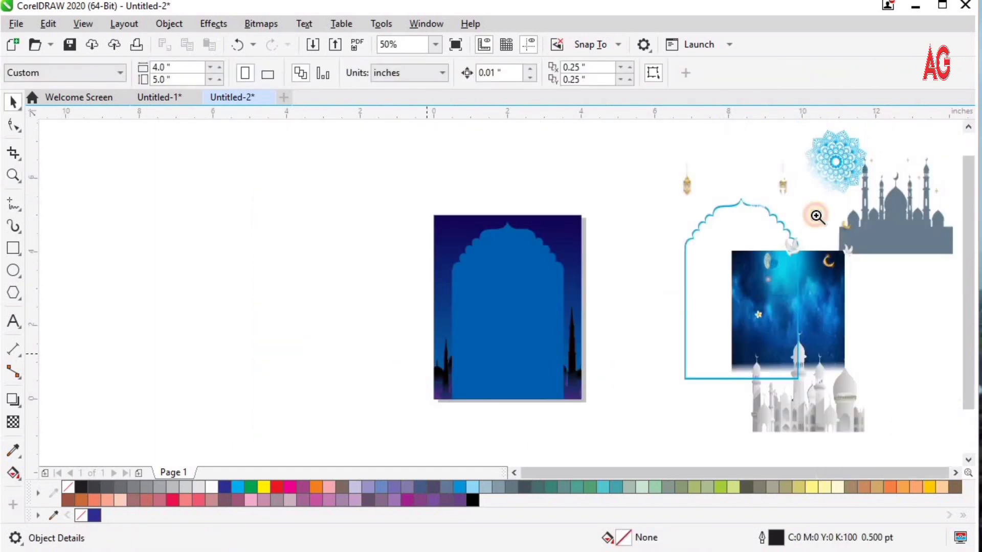
drag(409, 377, 899, 158)
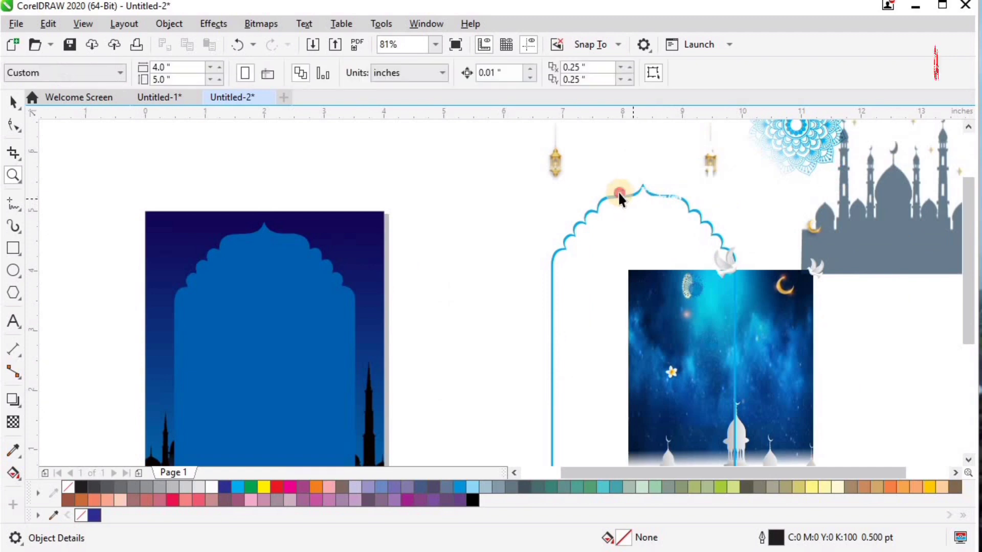
key(space)
drag(616, 198, 476, 242)
scroll(475, 243, down, 2)
Place a copy of the blue arch in the empty area to the left of the page
key(F2)
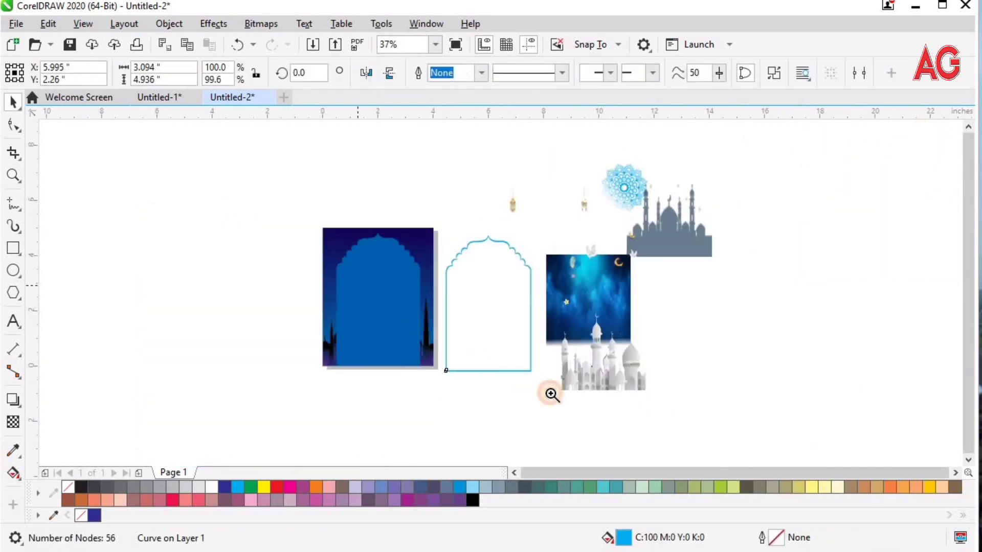
drag(241, 197, 551, 394)
drag(487, 302, 247, 306)
Duplicate the copied blue arch while scaling it up about its centre to about 3.16 × 5.03 inches
key(F2)
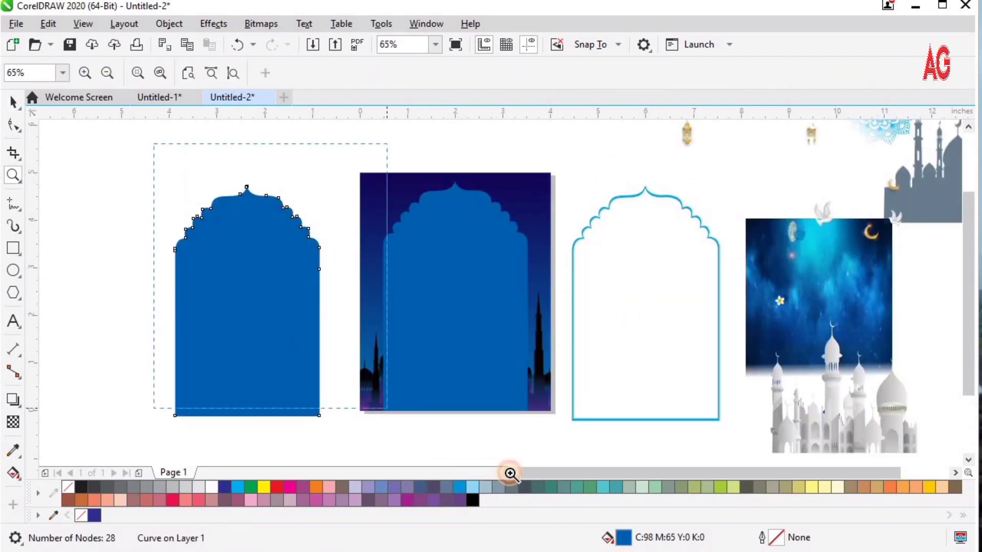
drag(510, 474, 504, 476)
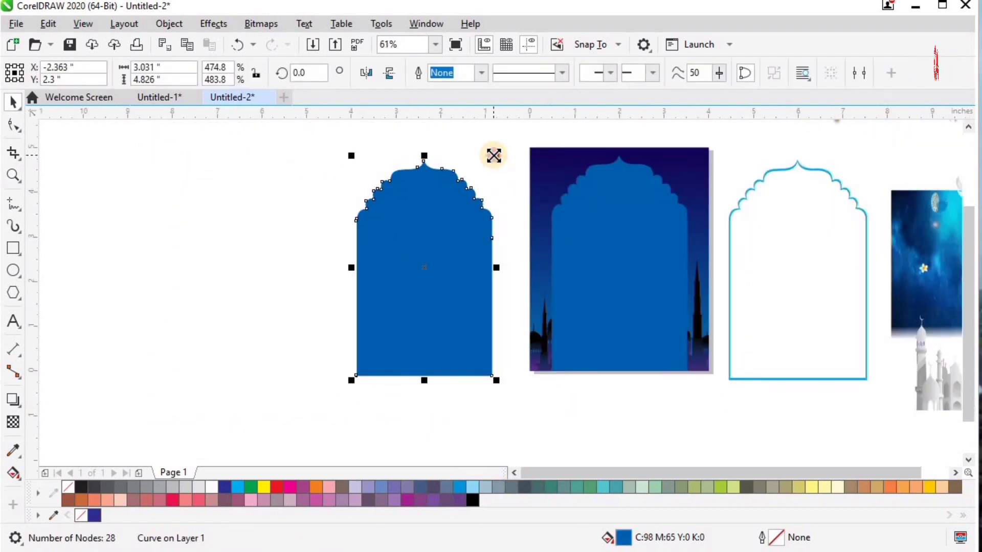
drag(497, 154, 500, 150)
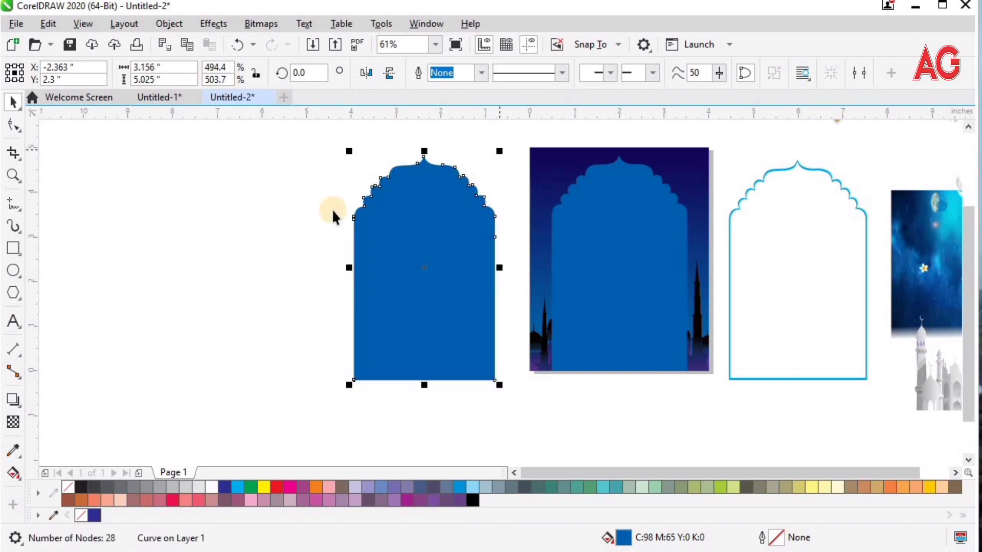
Fill the enlarged arch duplicate with yellow and send it back one level behind the blue arch
key(F2)
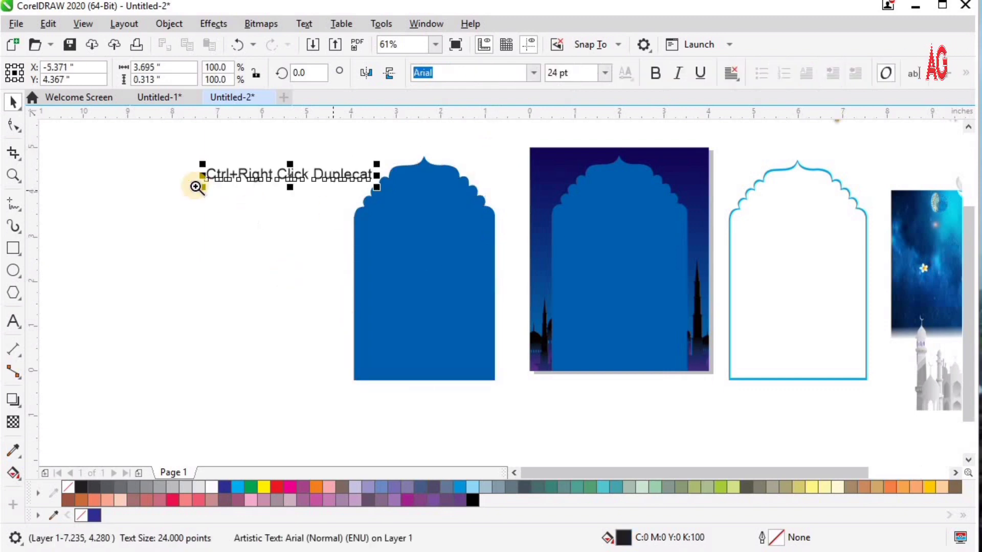
drag(187, 148, 625, 333)
key(space)
right_click(625, 334)
key(ctrl+z)
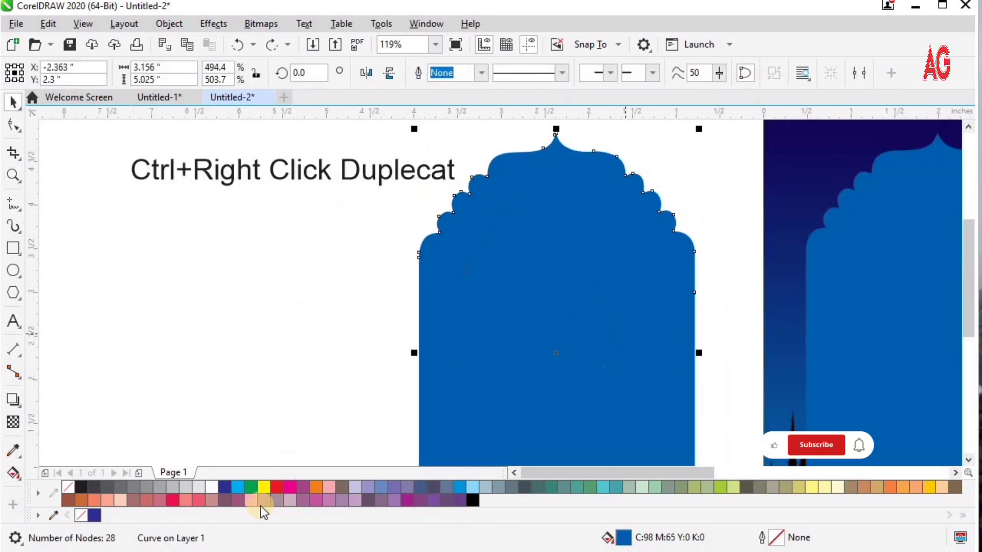
click(263, 488)
key(ctrl+Page_Down)
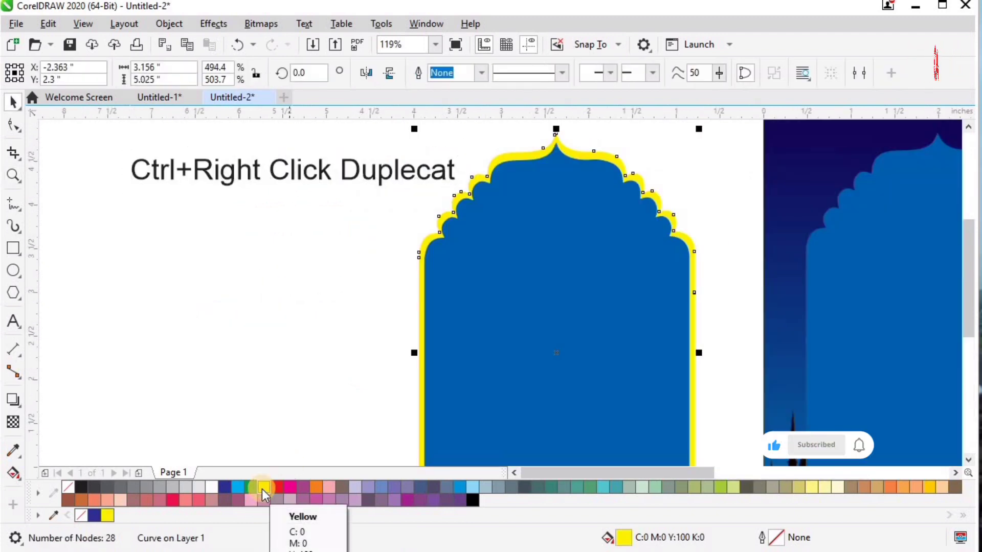
Delete the "Ctrl+Right Click Duplecat" text note beside the arch
click(343, 176)
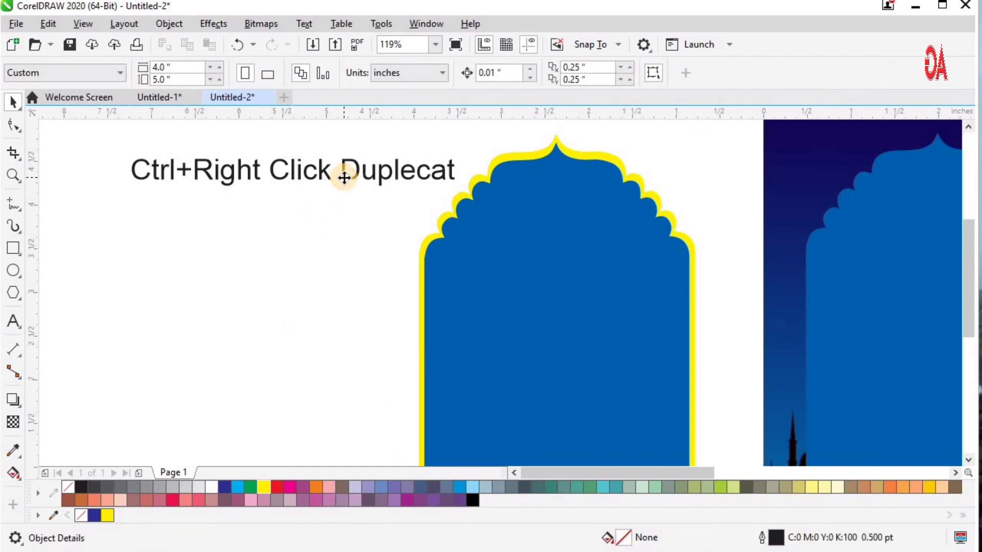
click(346, 179)
key(Delete)
Combine the blue and yellow arches so that only a thin yellow arch-shaped frame remains
scroll(468, 254, down, 3)
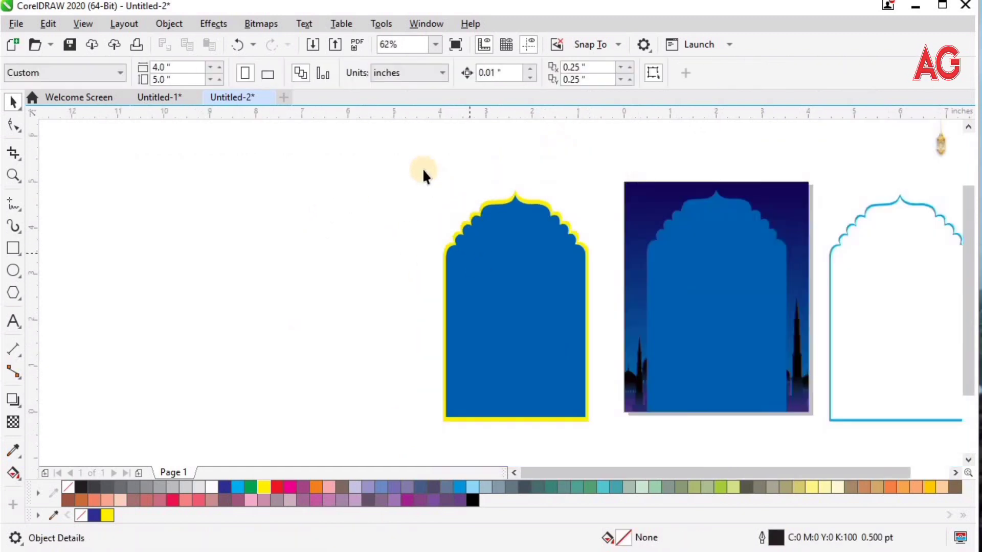
drag(616, 424, 621, 443)
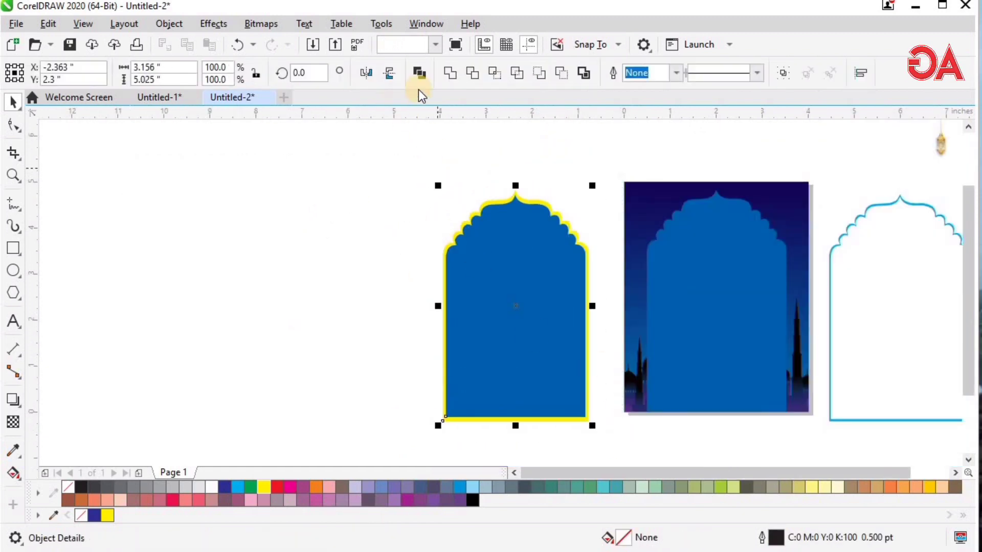
click(419, 75)
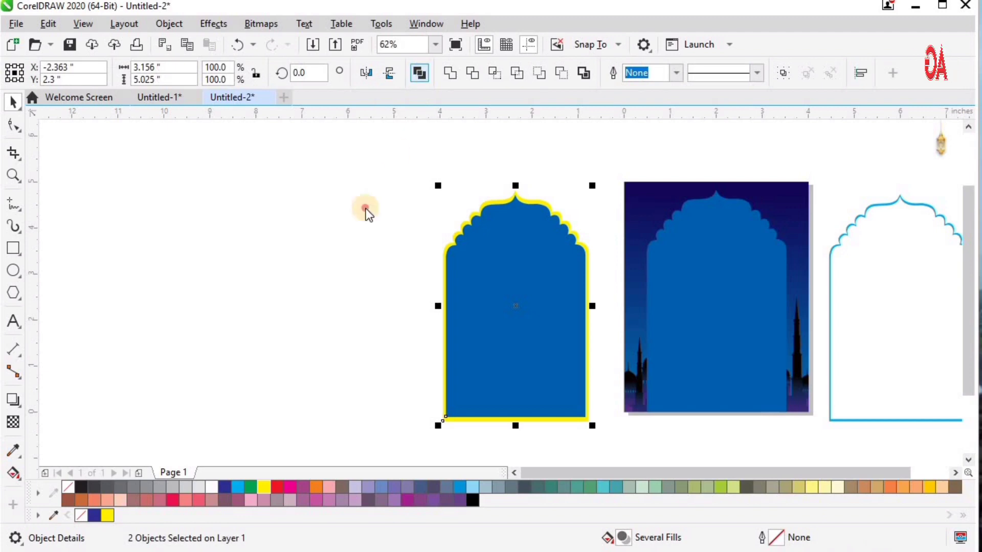
click(553, 213)
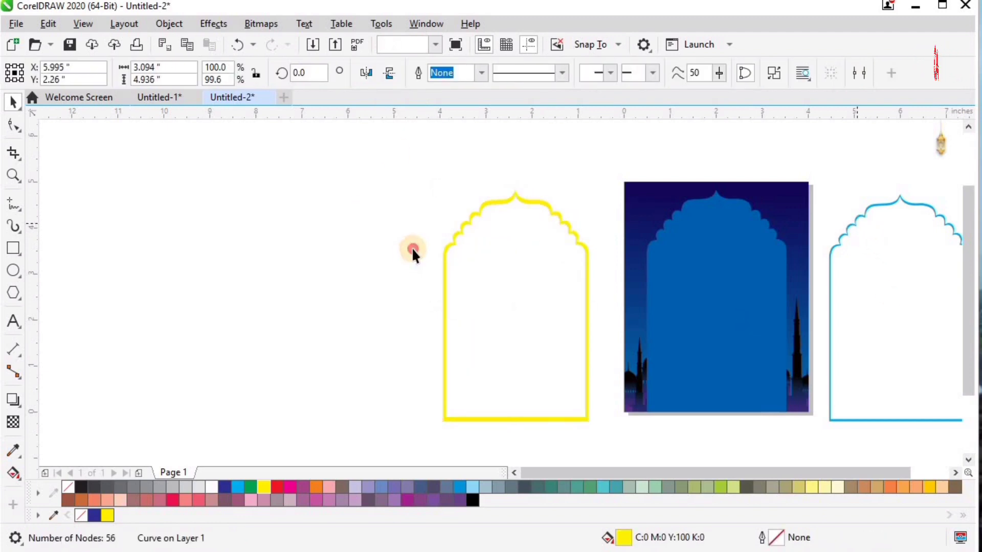
Fill the yellow arch frame with cyan and delete the spare thin cyan frame
drag(413, 249, 409, 253)
click(476, 213)
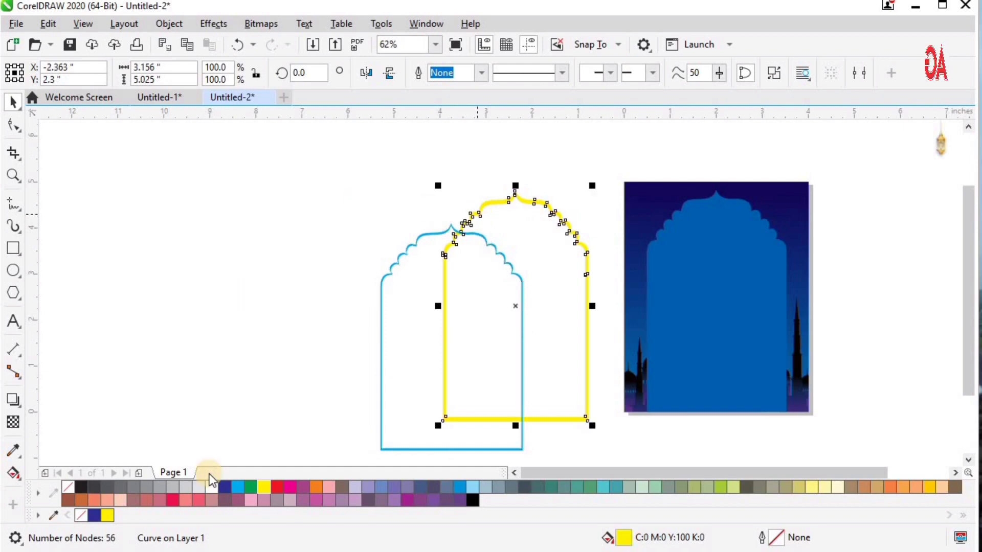
key(F2)
drag(365, 183, 664, 302)
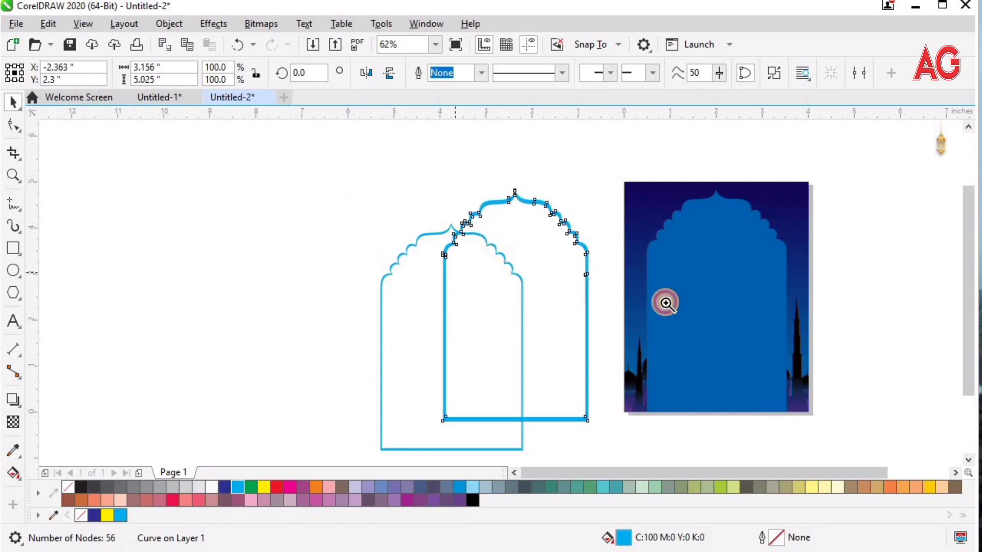
key(Delete)
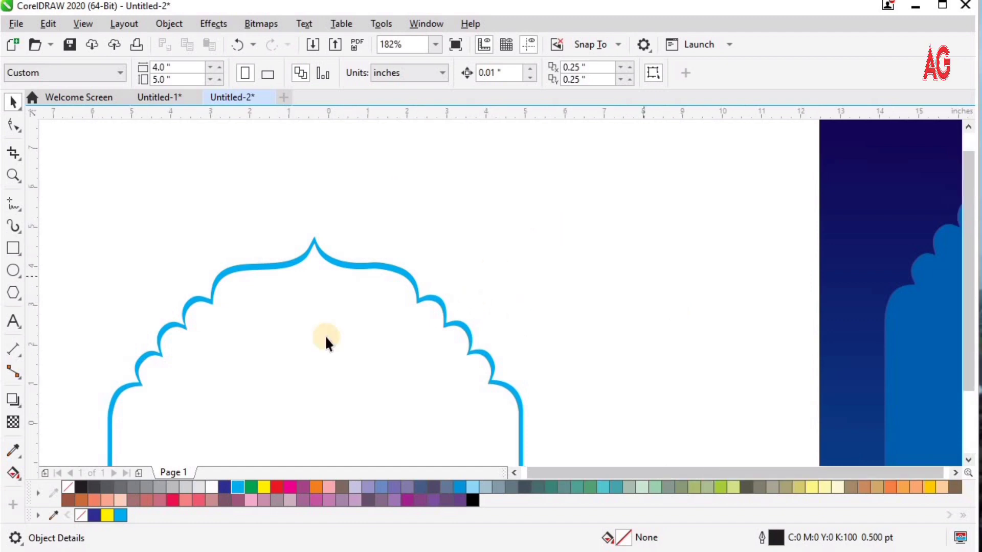
Move the cyan arch frame onto the page and centre it horizontally and vertically on the blue arch
key(F4)
drag(222, 285, 431, 285)
key(z)
drag(577, 367, 556, 365)
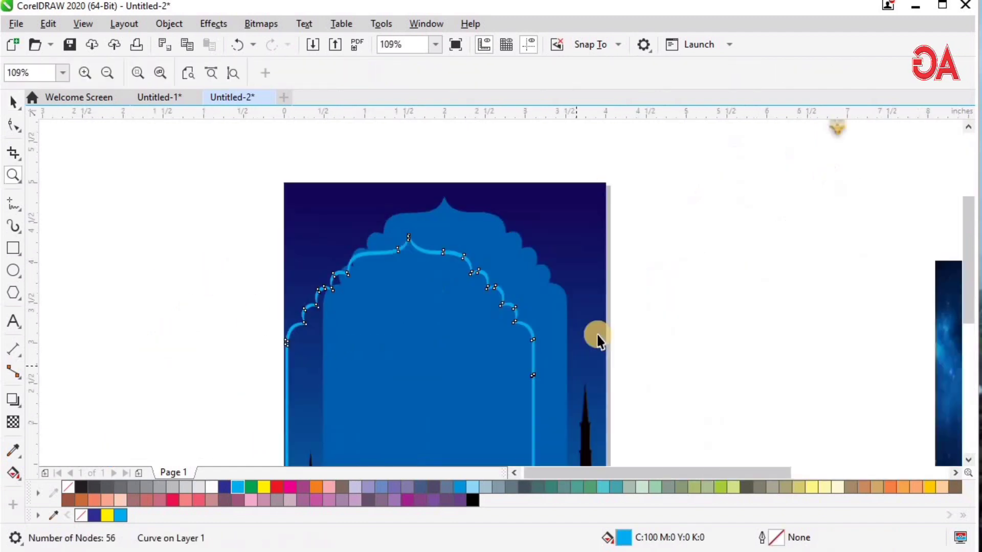
shift+click(558, 306)
key(c)
key(e)
click(619, 273)
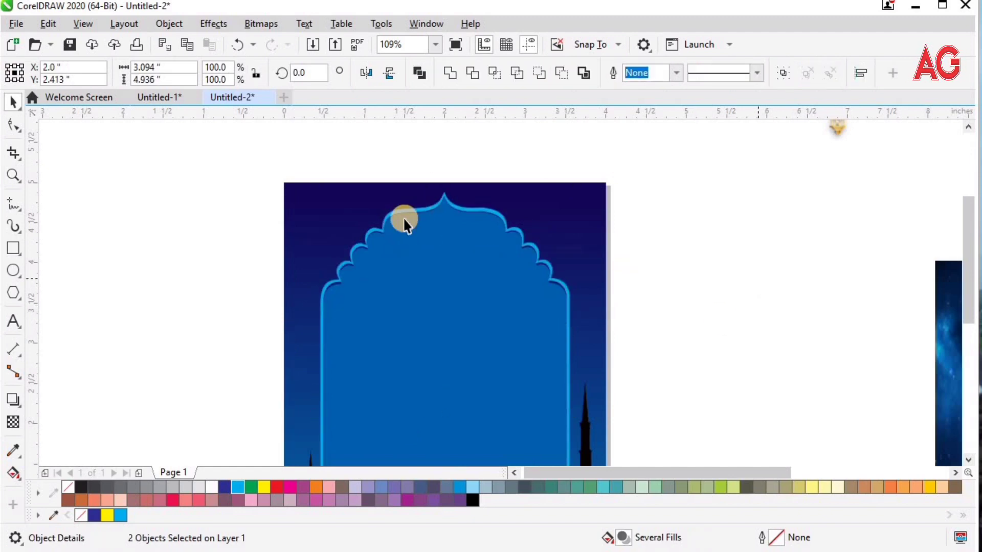
Nudge the cyan arch frame down 0.03 inches to close the gap along the scalloped upper edge of the blue arch
key(F4)
key(z)
drag(313, 411, 552, 328)
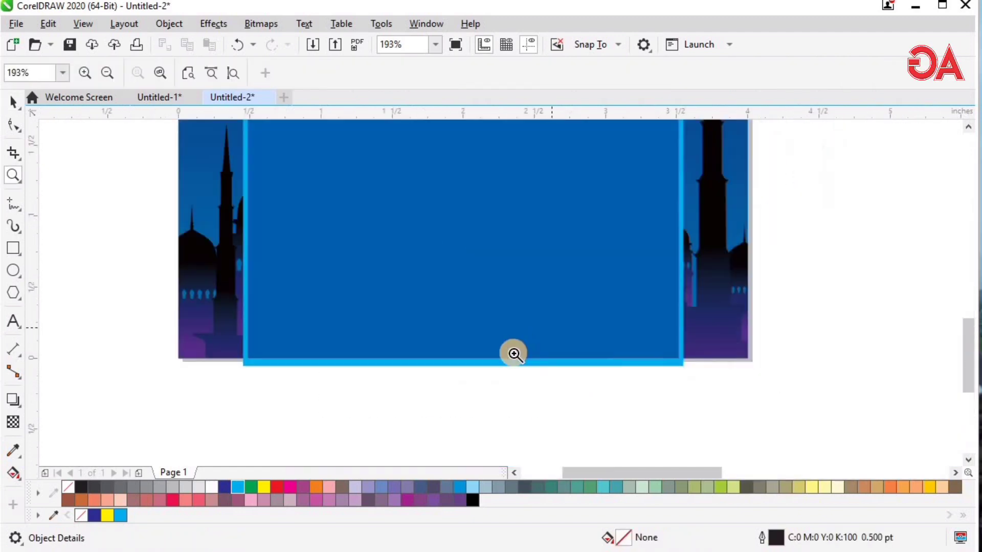
right_click(514, 352)
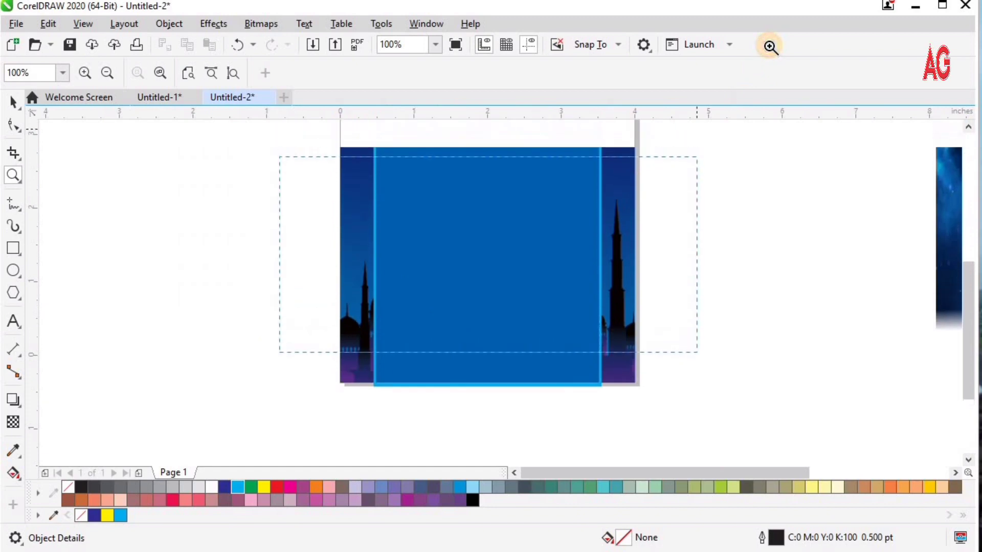
scroll(345, 245, down, 1)
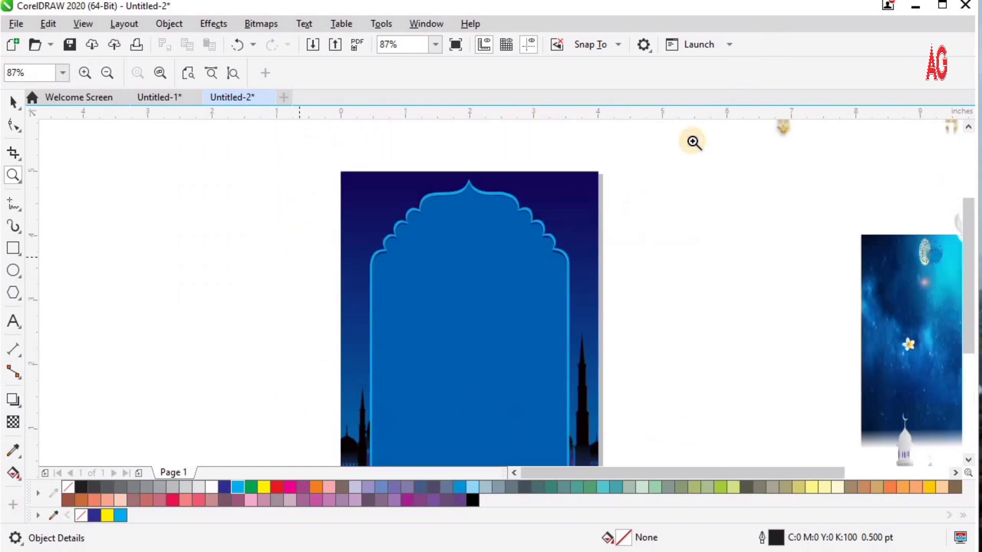
drag(300, 257, 693, 143)
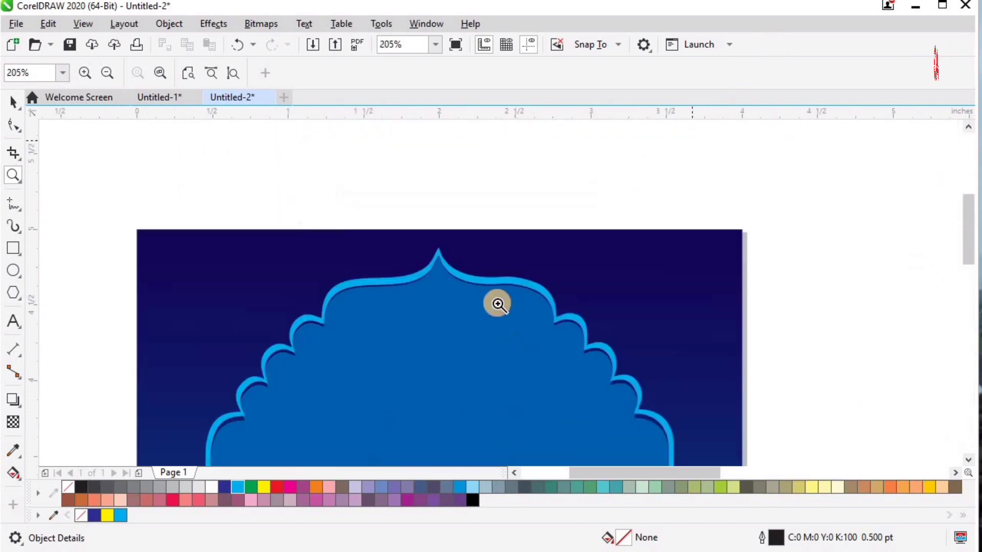
key(space)
click(439, 254)
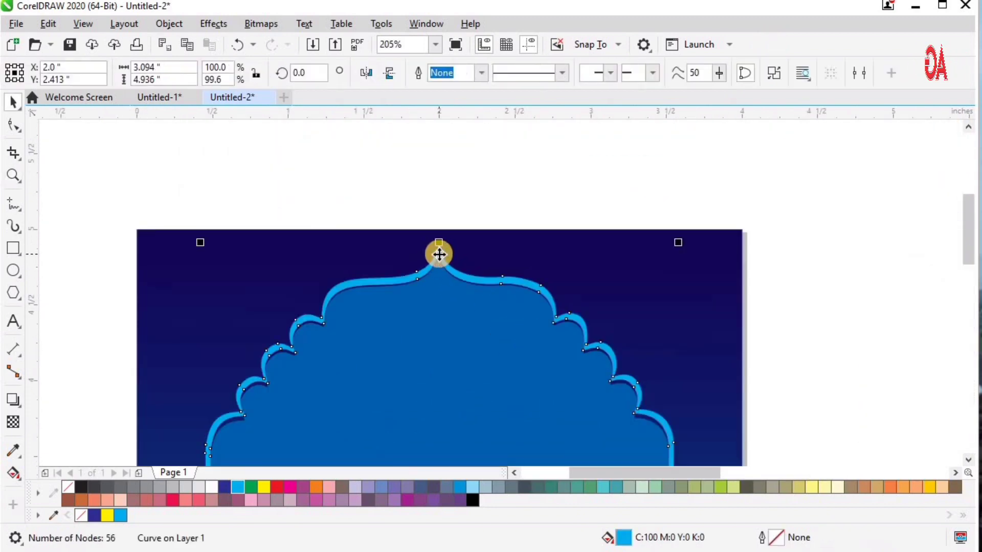
key(Down)
key(Down)
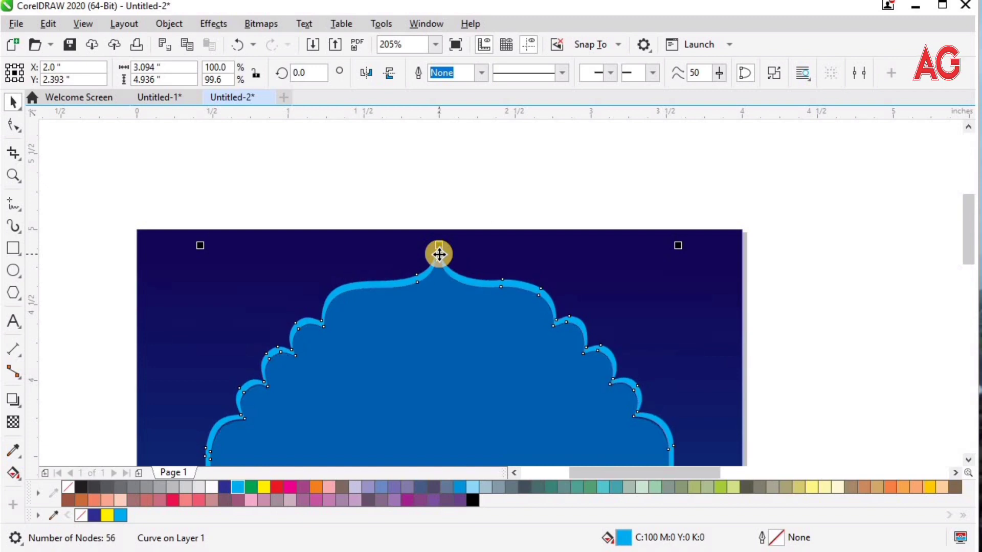
key(Down)
key(z)
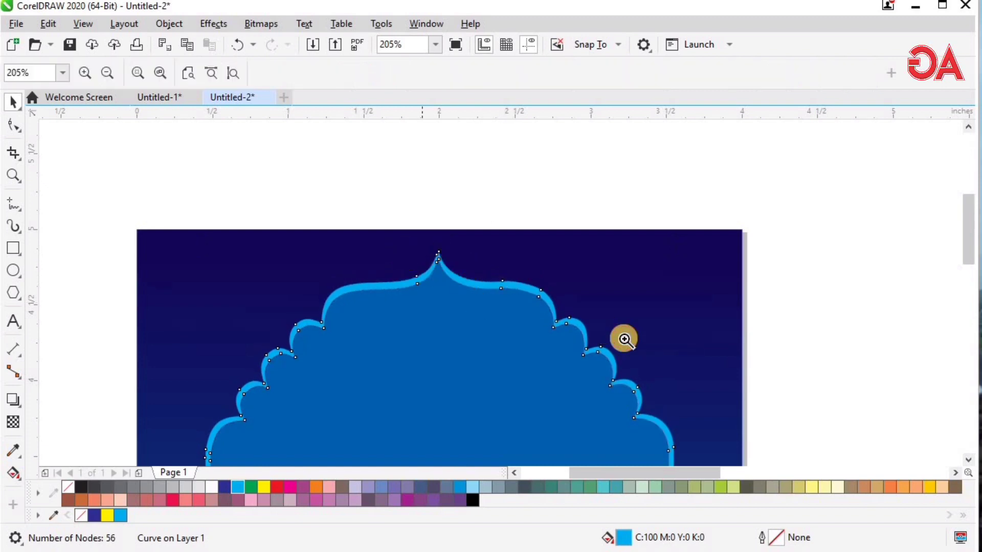
drag(625, 340, 401, 252)
PowerClip the blue arch and its cyan frame together inside the poster's gradient background rectangle
key(F4)
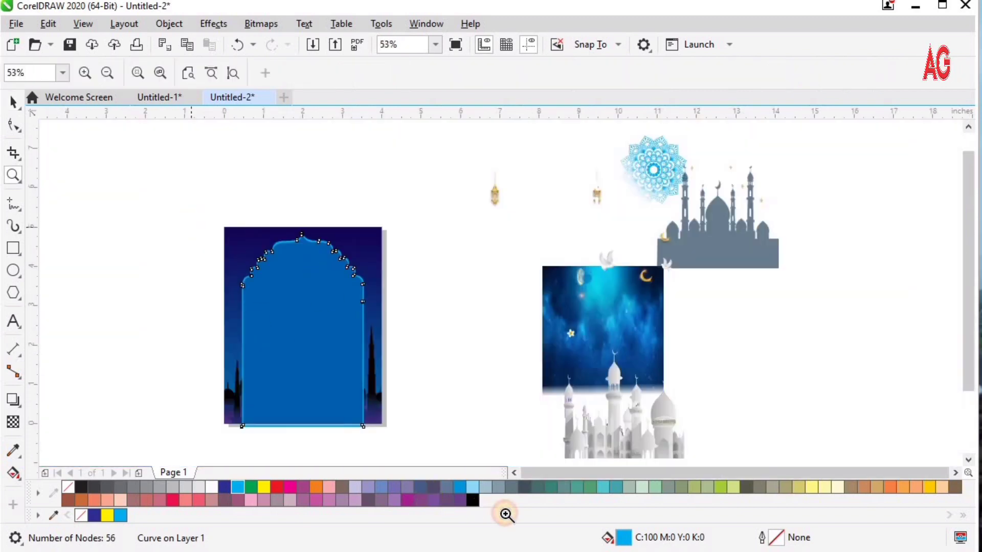
scroll(436, 319, down, 1)
scroll(485, 394, up, 1)
drag(293, 363, 667, 241)
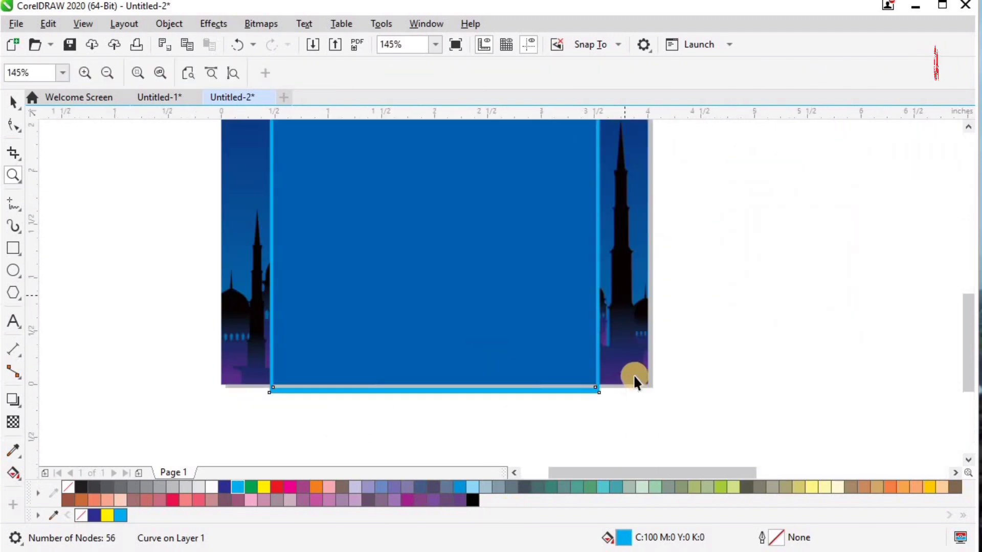
key(space)
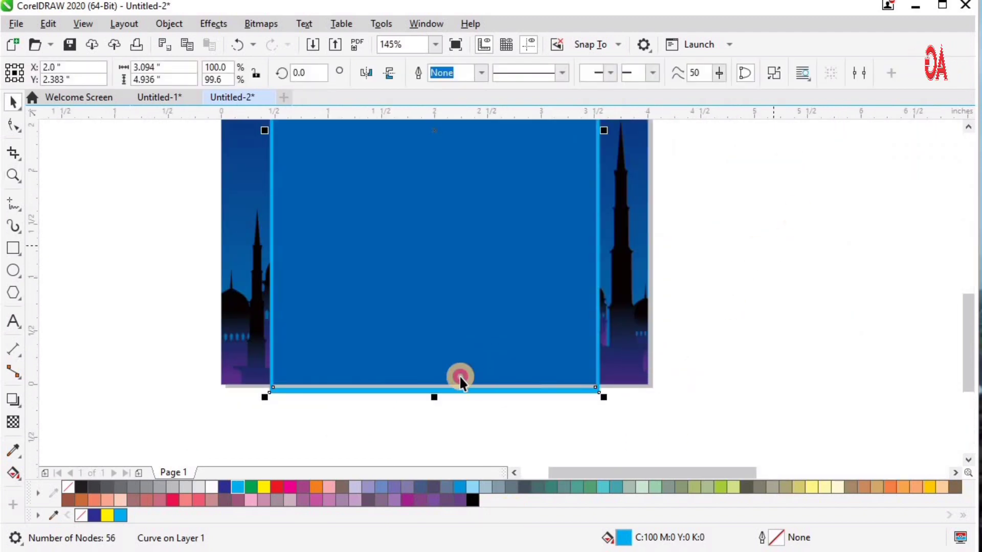
click(414, 390)
click(432, 299)
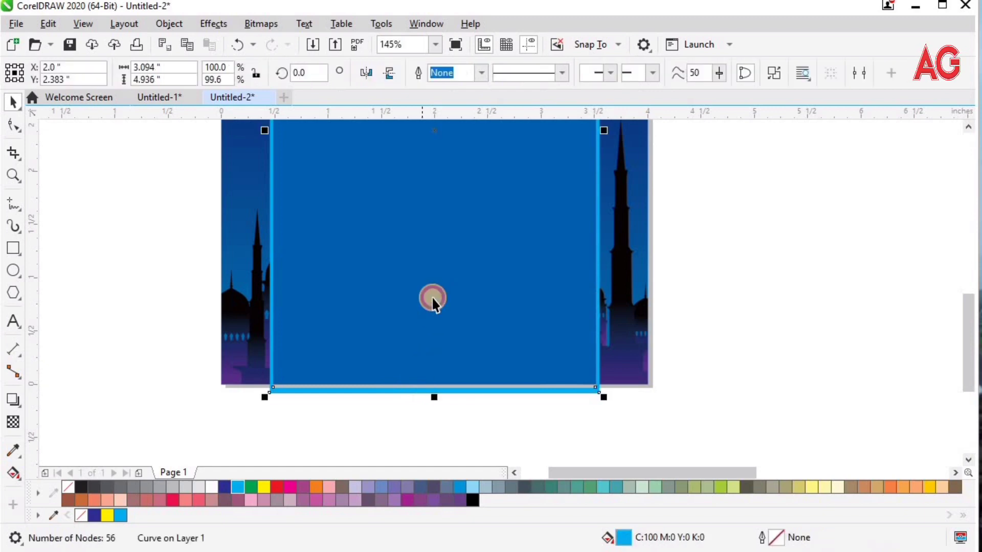
shift+click(415, 271)
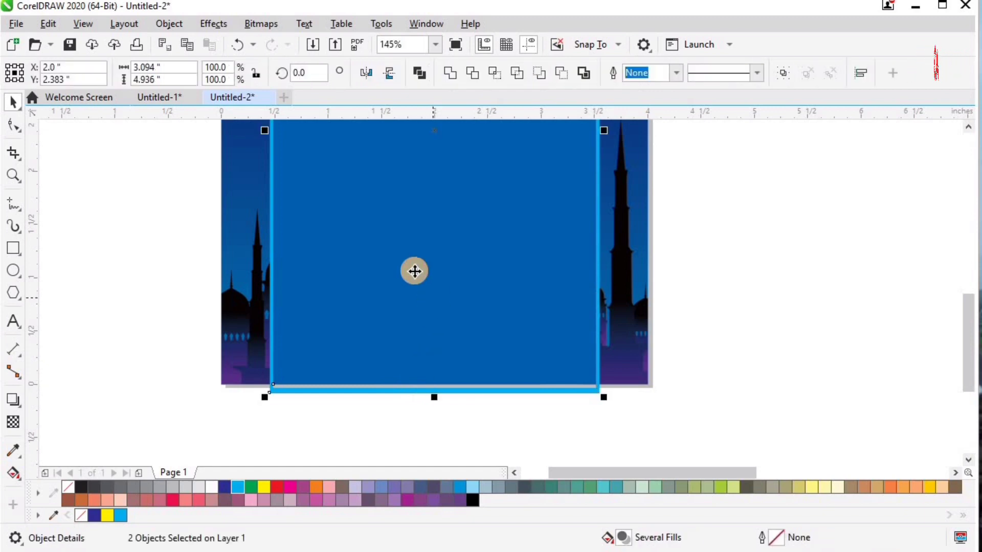
click(169, 24)
mouse_move(194, 82)
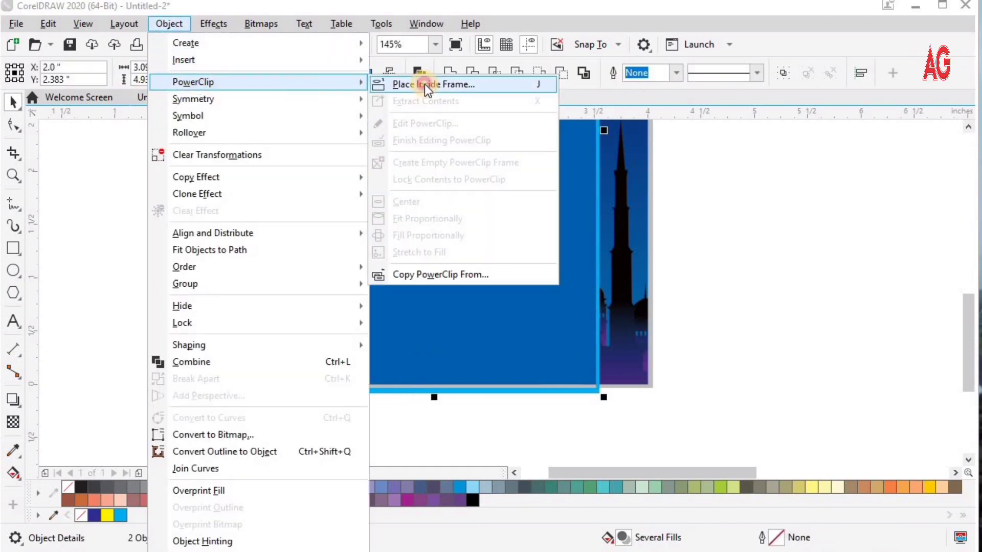
click(425, 84)
click(611, 243)
click(771, 381)
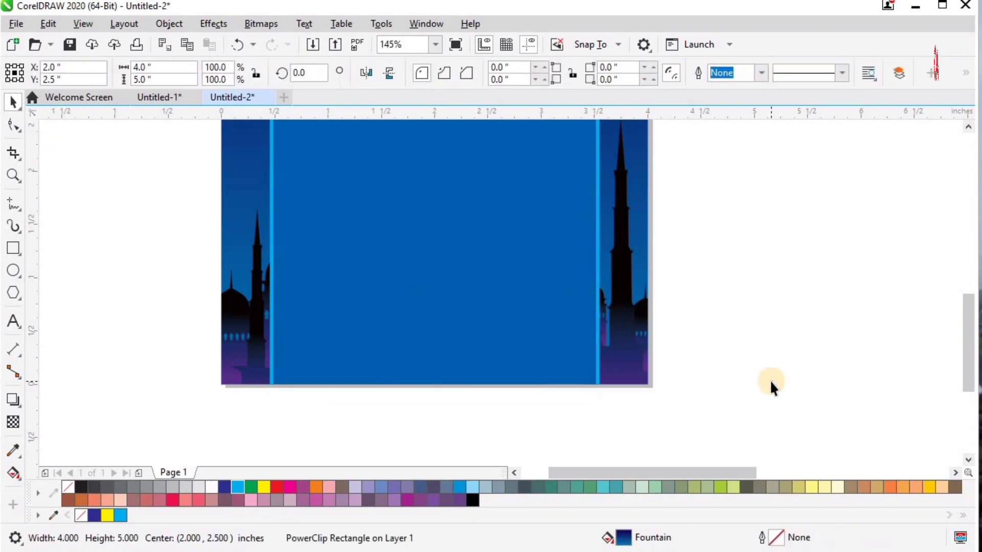
Move the night-sky image onto the poster and centre it horizontally on the background rectangle
key(F4)
mouse_move(581, 330)
mouse_down()
mouse_move(303, 302)
mouse_move(290, 315)
mouse_up()
key(F2)
drag(160, 219, 575, 417)
shift+click(461, 420)
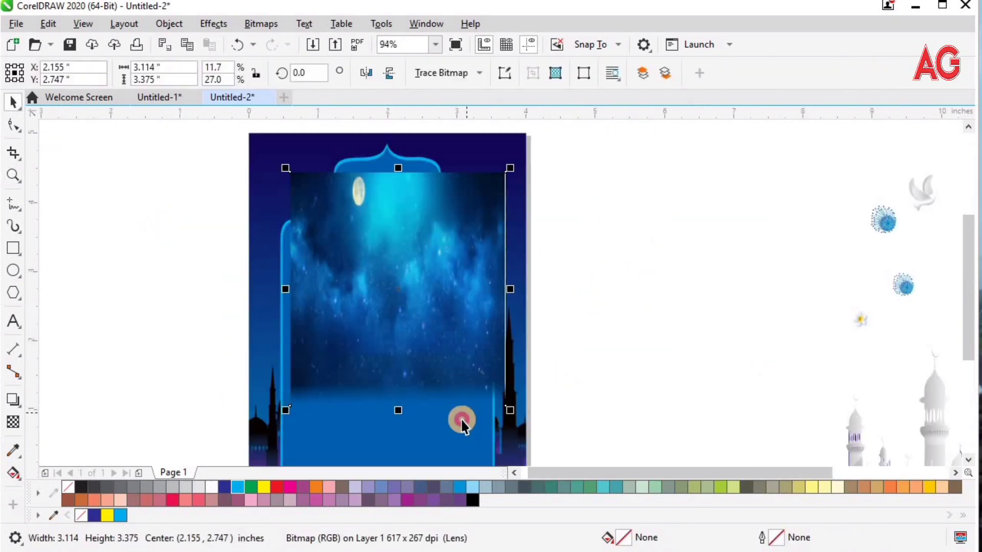
key(c)
Move the night-sky image straight up to cover the top of the arch, with its centre at about Y 3.167 inches
click(377, 309)
drag(386, 314, 386, 288)
key(F2)
drag(230, 143, 565, 317)
drag(473, 326, 473, 317)
key(F2)
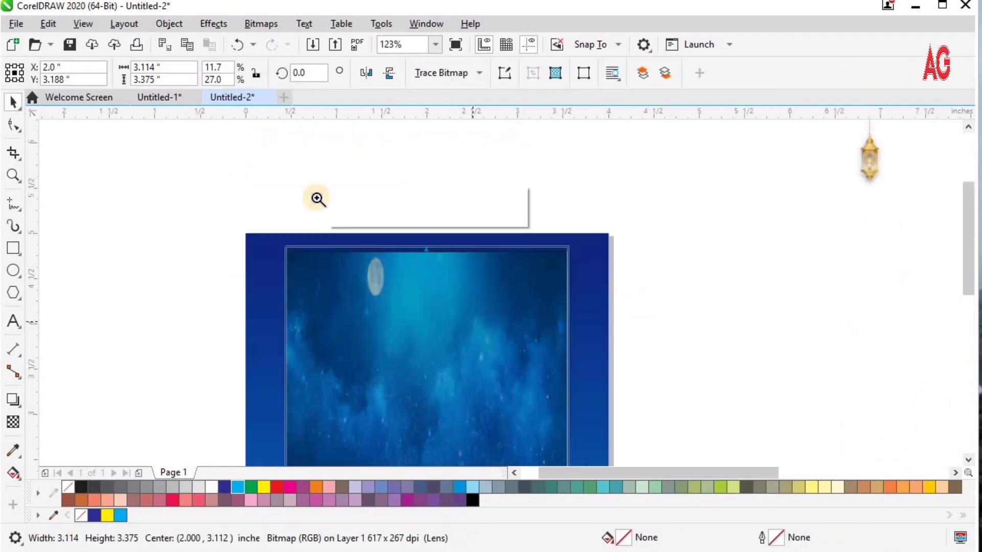
drag(314, 169, 521, 359)
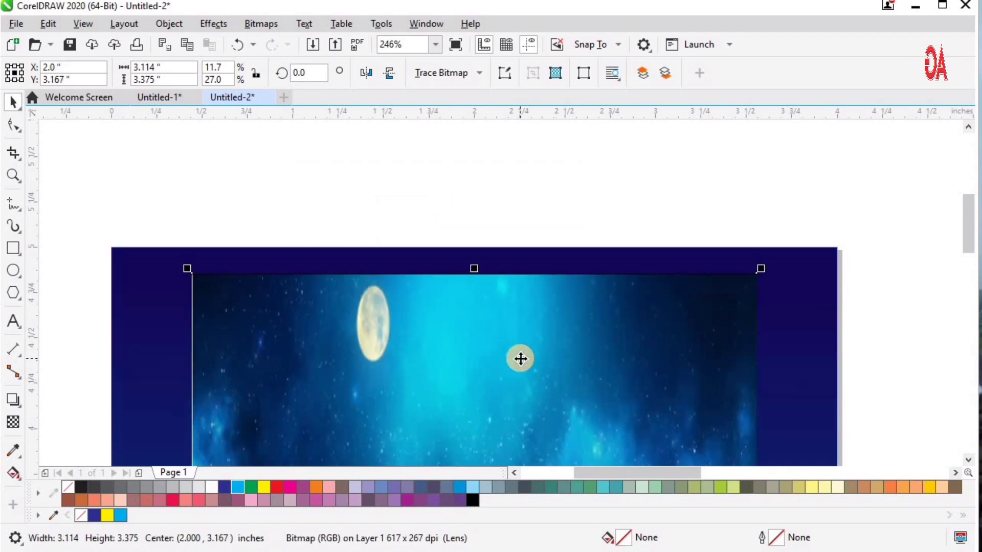
Place a copy of the night-sky image straight below the original, about 1.9 inches lower, to cover the rest of the arch
key(F4)
key(F2)
drag(197, 178, 438, 455)
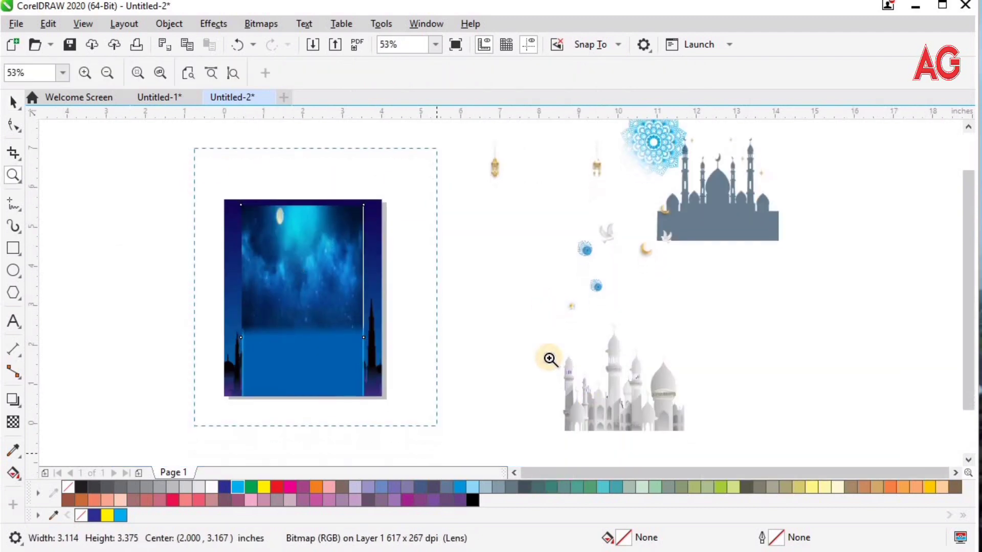
drag(450, 258, 450, 333)
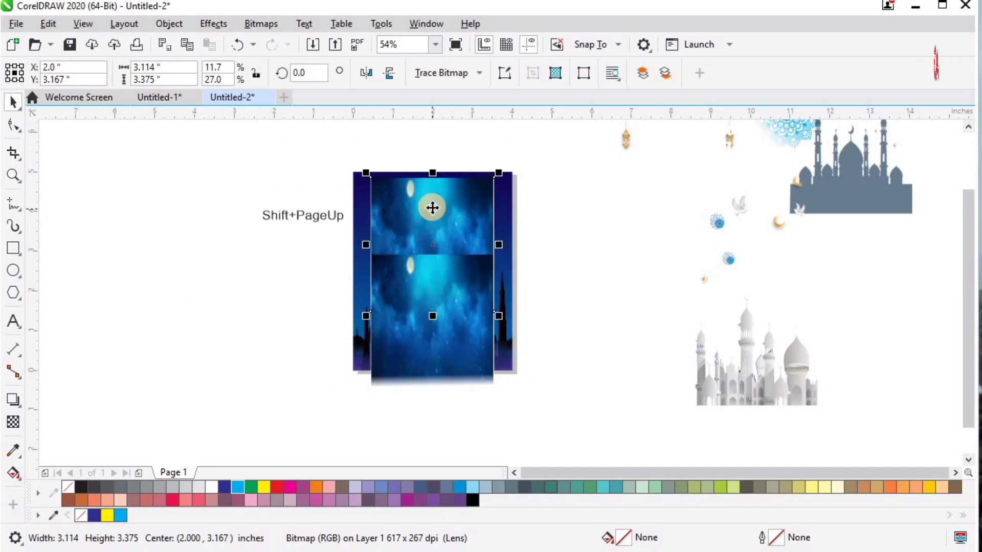
Bring the original night-sky image to the front and delete the "Shift+PageUp" text note beside the page
key(shift+Page_Up)
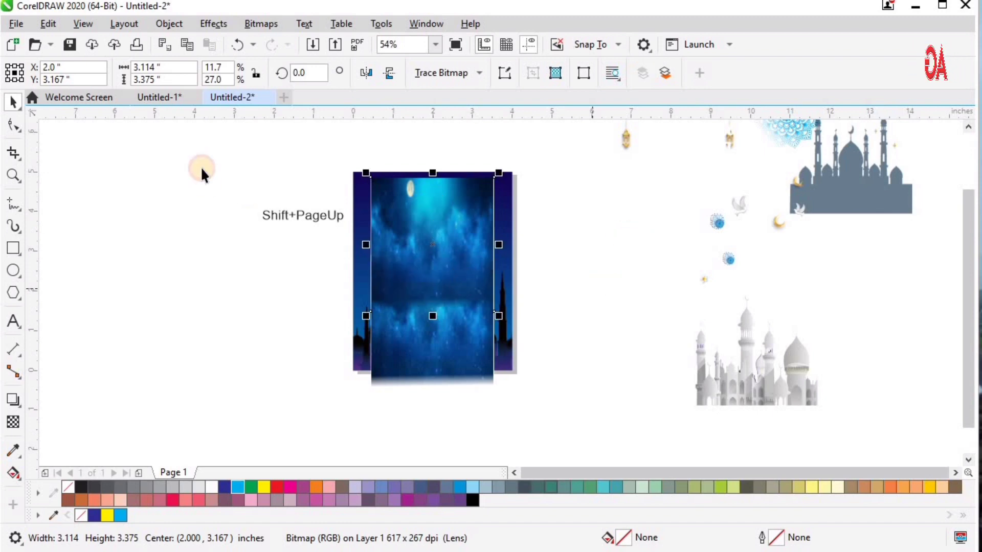
drag(202, 169, 389, 265)
key(Delete)
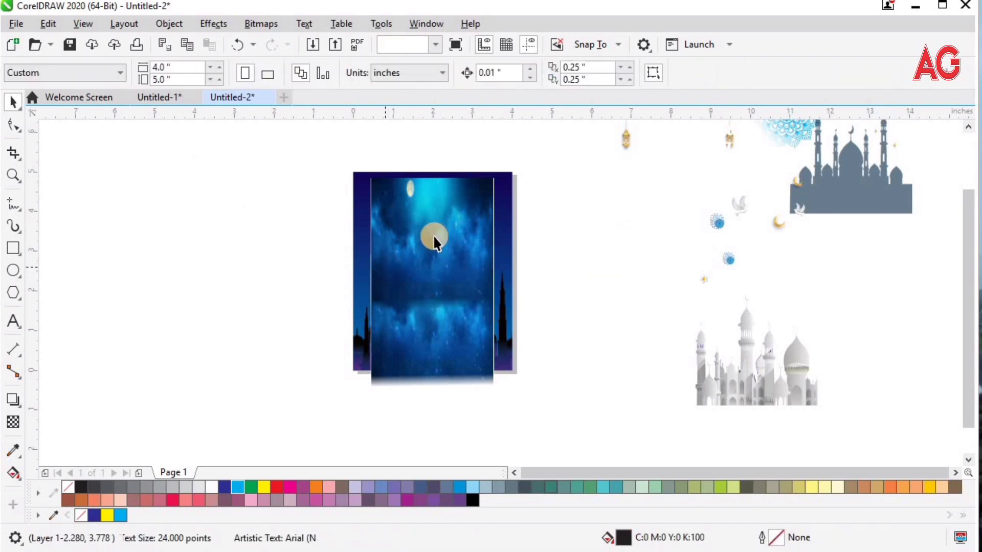
Send both night-sky images to the back and PowerClip them inside the poster's background rectangle
shift+click(434, 230)
key(shift+Page_Down)
click(387, 307)
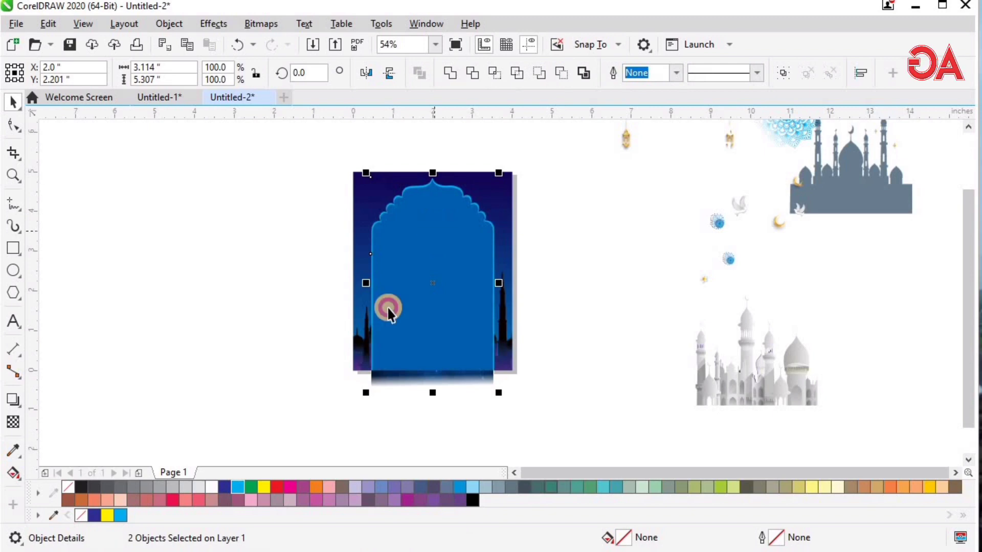
key(F2)
drag(262, 428, 604, 124)
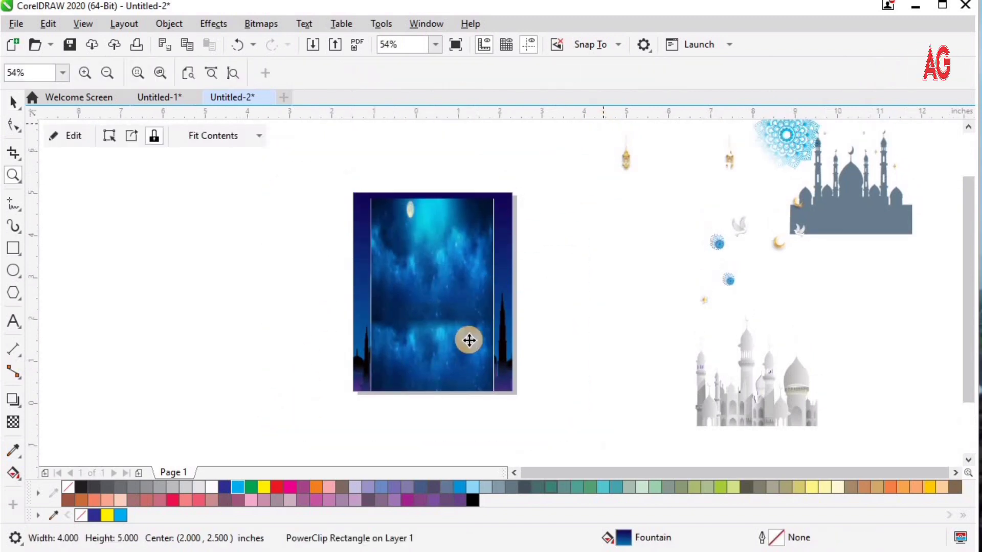
Edit the poster's PowerClip contents, send both night-sky images to the back and PowerClip them inside the blue arch
double_click(498, 339)
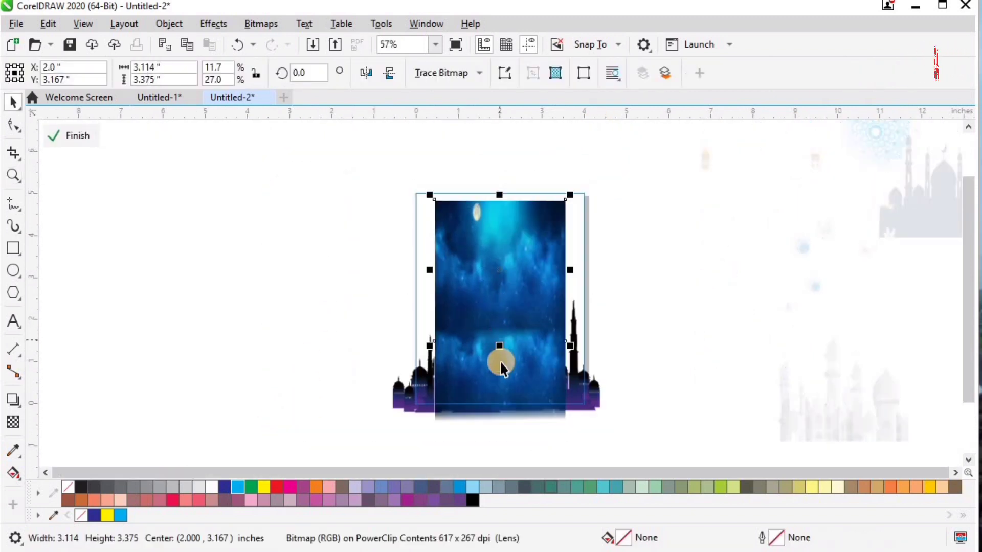
shift+click(502, 373)
key(shift+Page_Down)
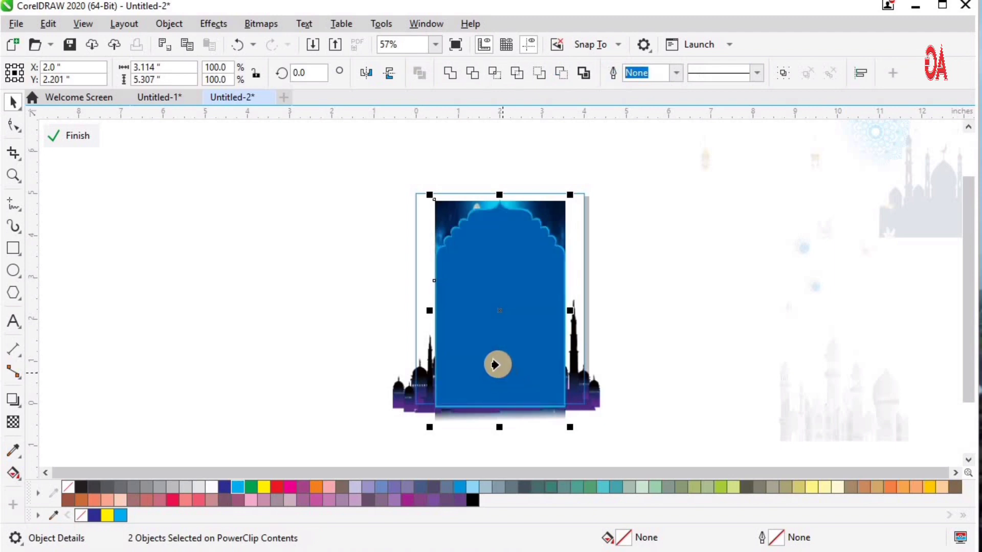
click(498, 358)
key(F2)
drag(364, 156, 732, 374)
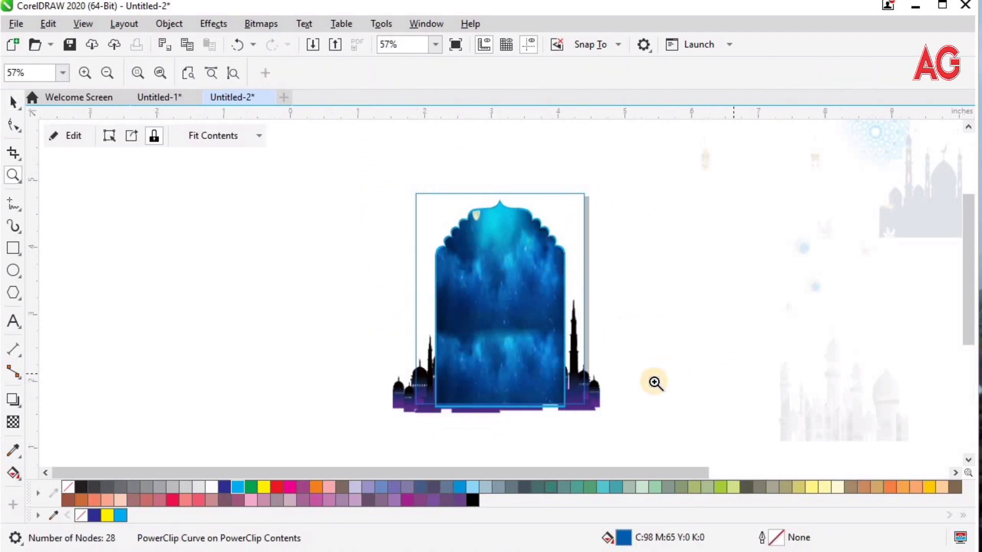
Finish editing the poster's PowerClip contents to return to the full poster
key(F4)
drag(233, 365, 452, 456)
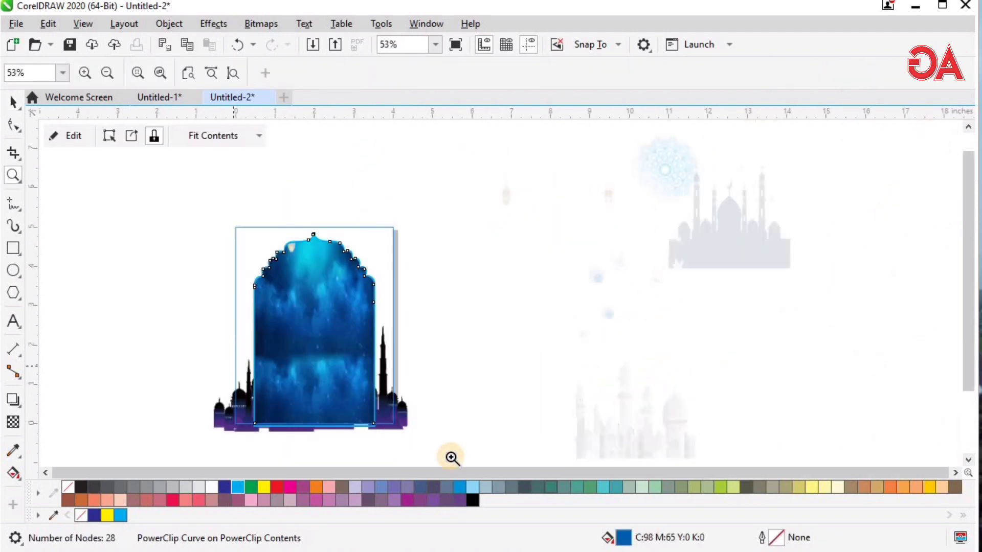
key(space)
click(792, 396)
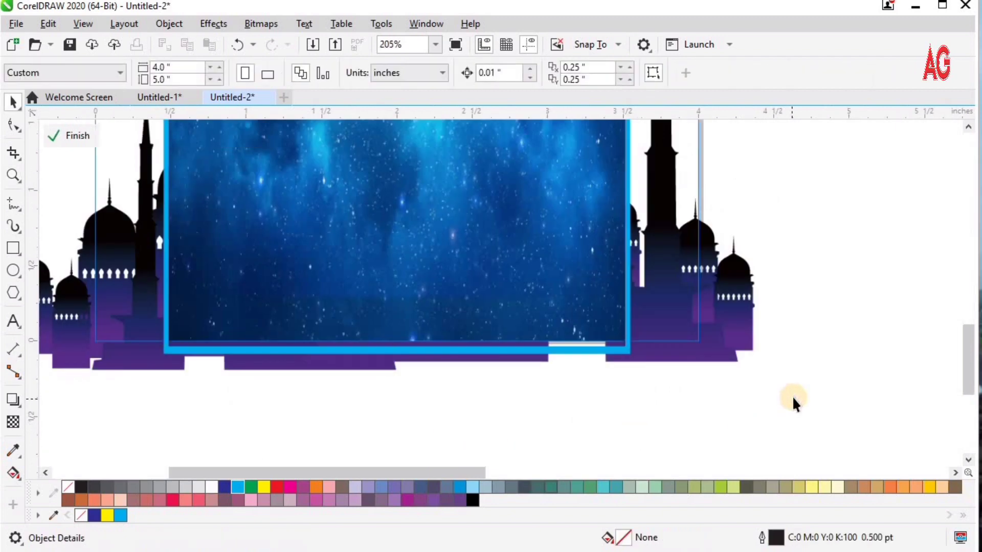
click(890, 253)
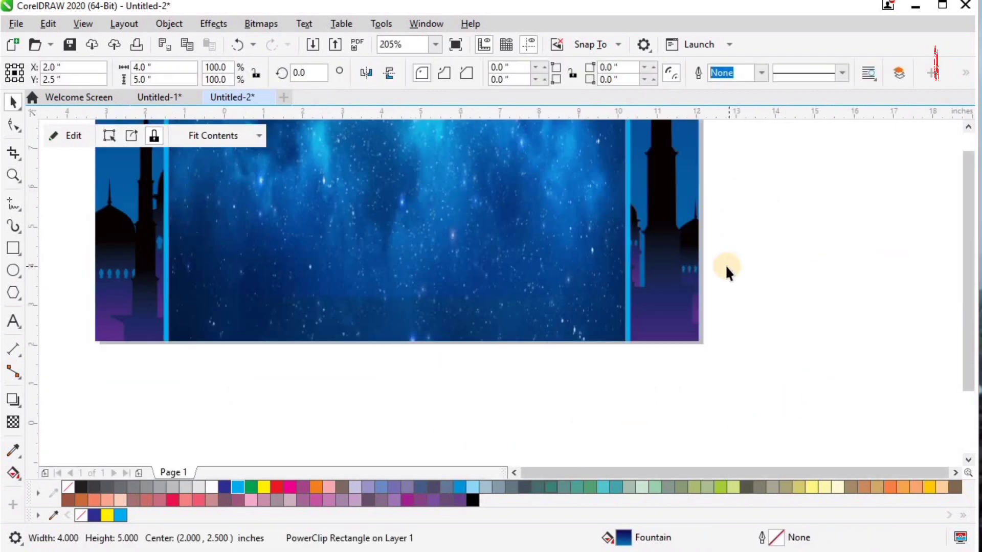
Move the faint translucent mosque image onto the lower part of the poster's arch
key(F4)
drag(757, 232, 351, 376)
key(z)
mouse_move(122, 197)
mouse_down()
mouse_move(574, 443)
mouse_move(578, 397)
mouse_up()
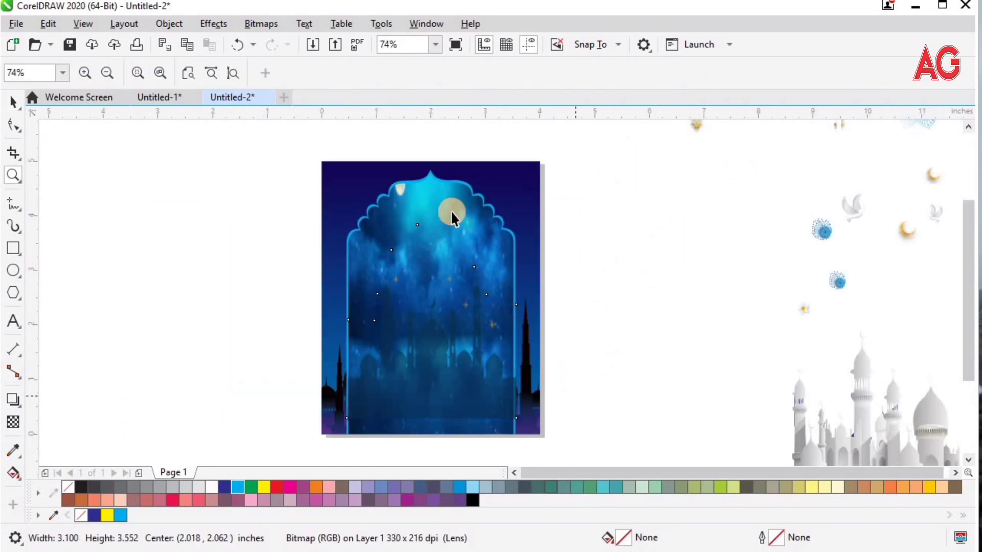
Centre the faint mosque image horizontally on the poster and raise it slightly to about Y 2.13 inches
key(space)
click(450, 200)
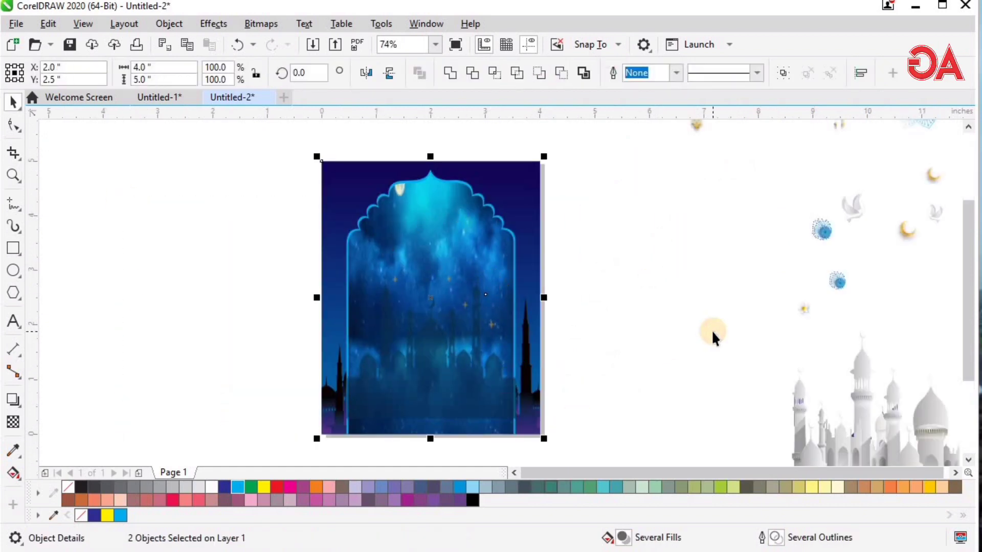
click(532, 413)
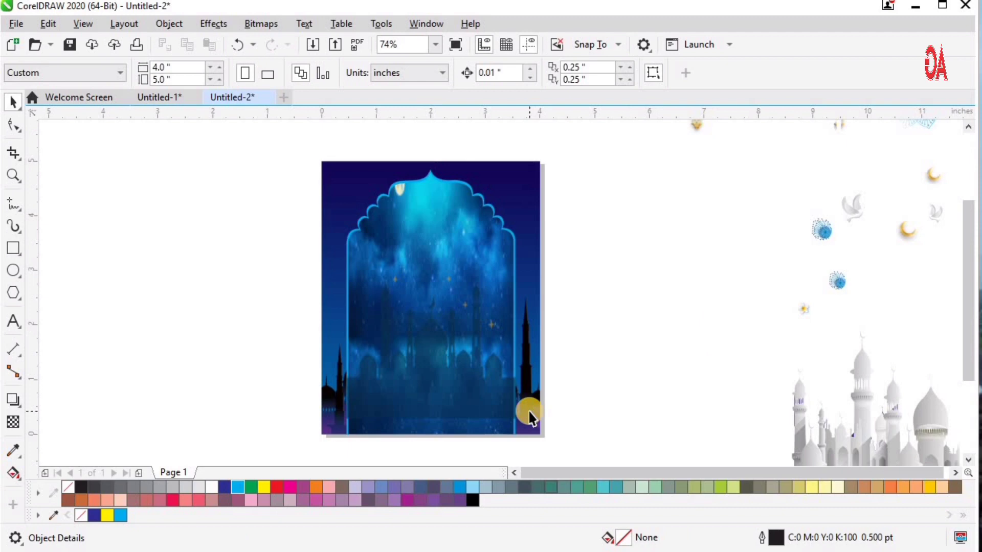
click(482, 408)
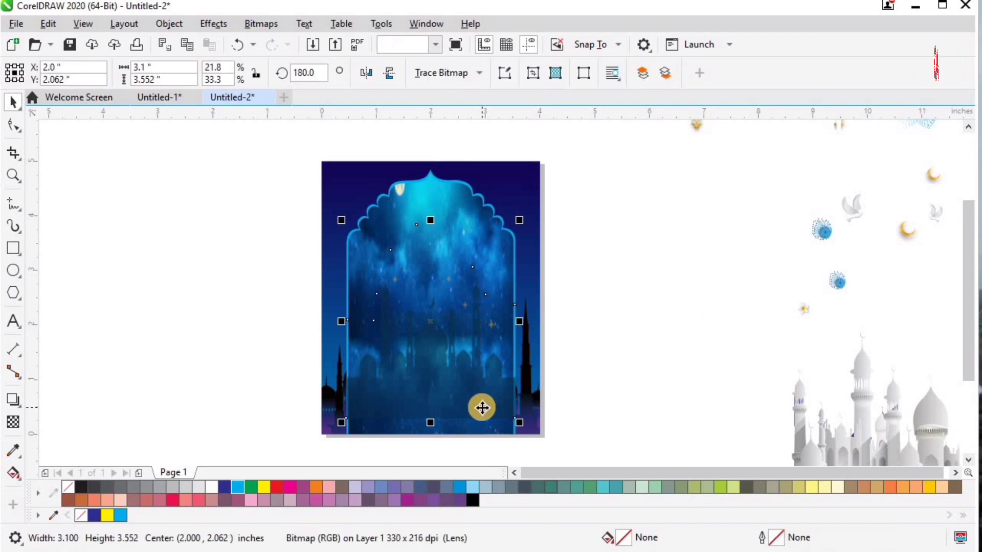
drag(484, 407, 483, 402)
Move the white mosque group onto the poster and align it to the bottom centre of the background
key(F4)
drag(685, 433, 384, 383)
drag(220, 266, 549, 445)
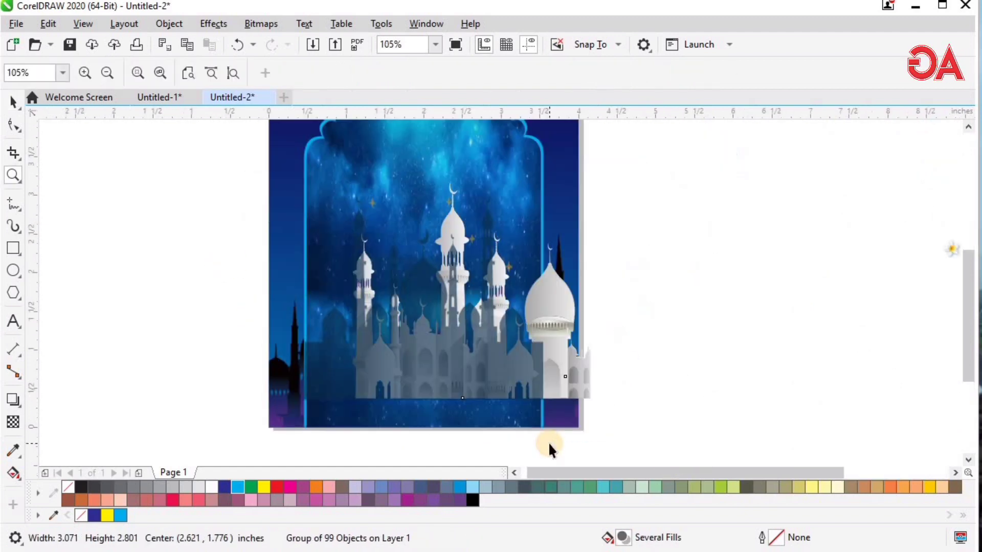
shift+click(319, 411)
key(c)
key(b)
click(713, 302)
key(F2)
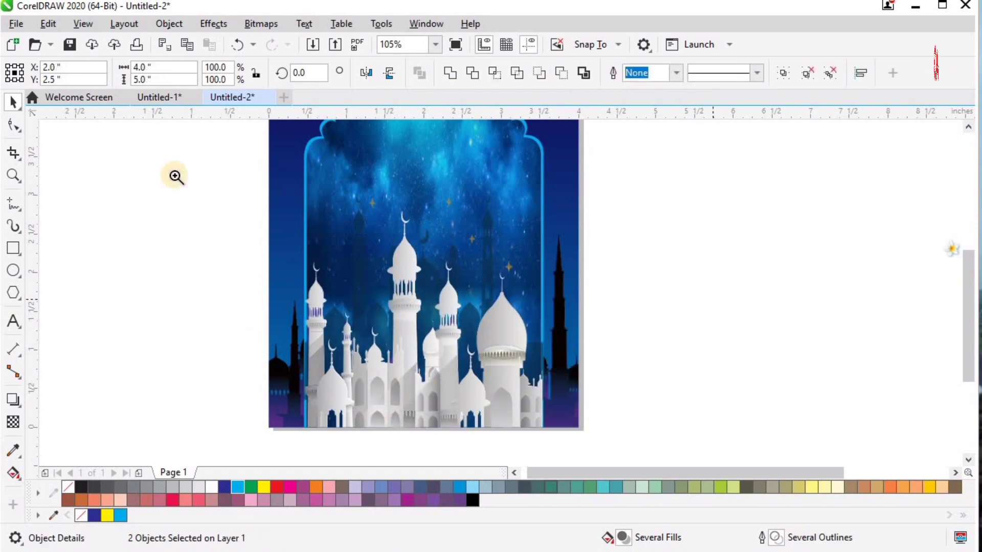
drag(161, 206, 781, 386)
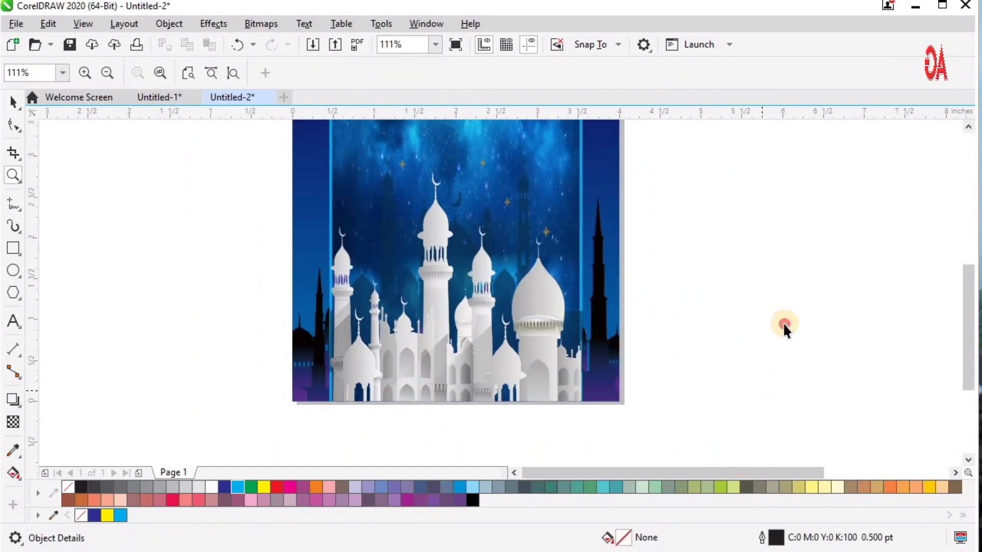
key(F2)
drag(638, 442, 637, 441)
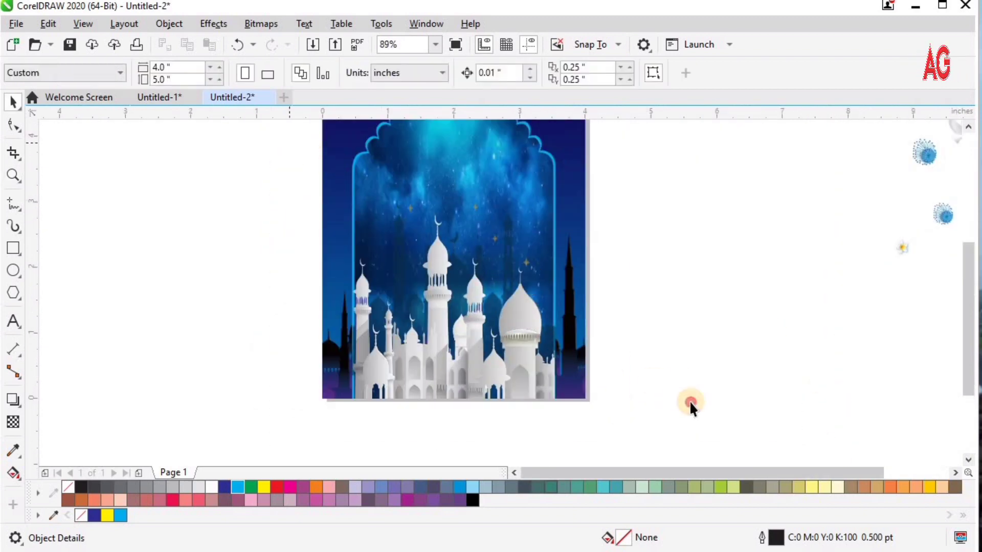
PowerClip the faint mosque image inside the poster's background, sending the white mosque back meanwhile and returning it to the front
key(ctrl+1)
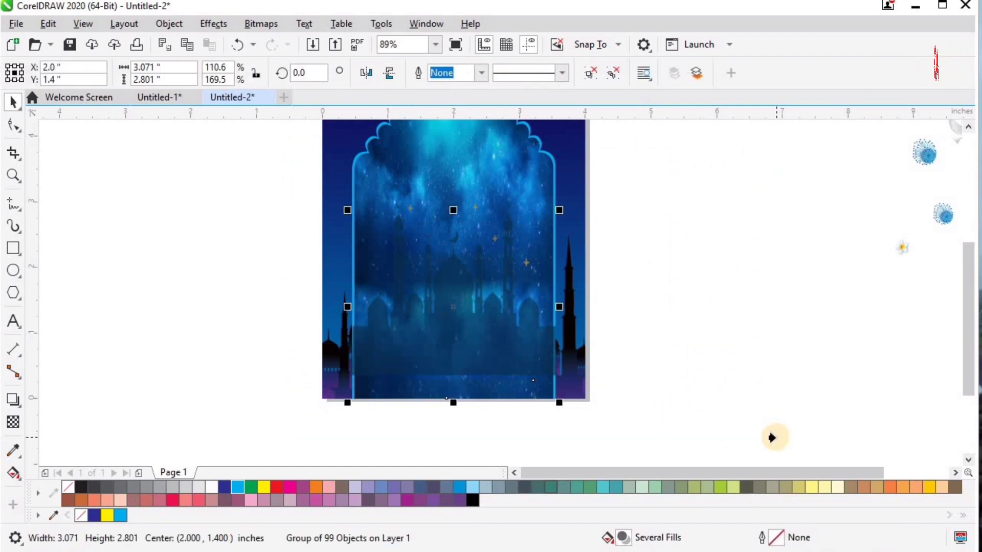
click(486, 324)
click(542, 335)
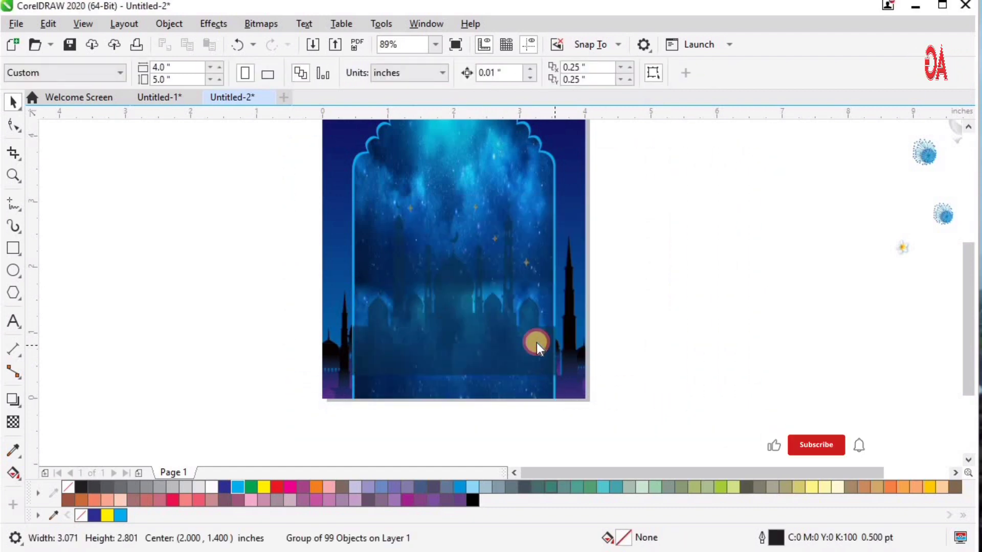
click(531, 335)
click(513, 339)
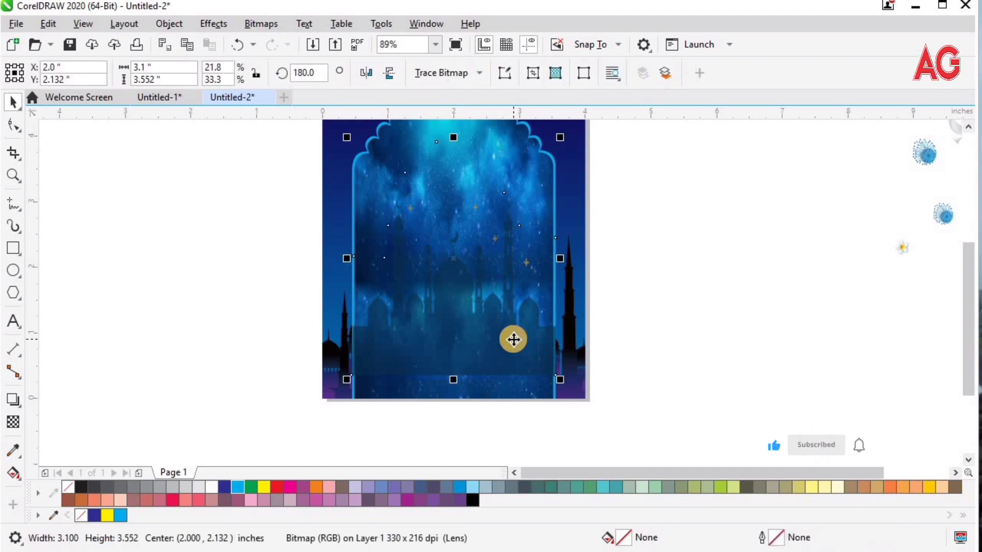
key(ctrl+z)
key(ctrl+z)
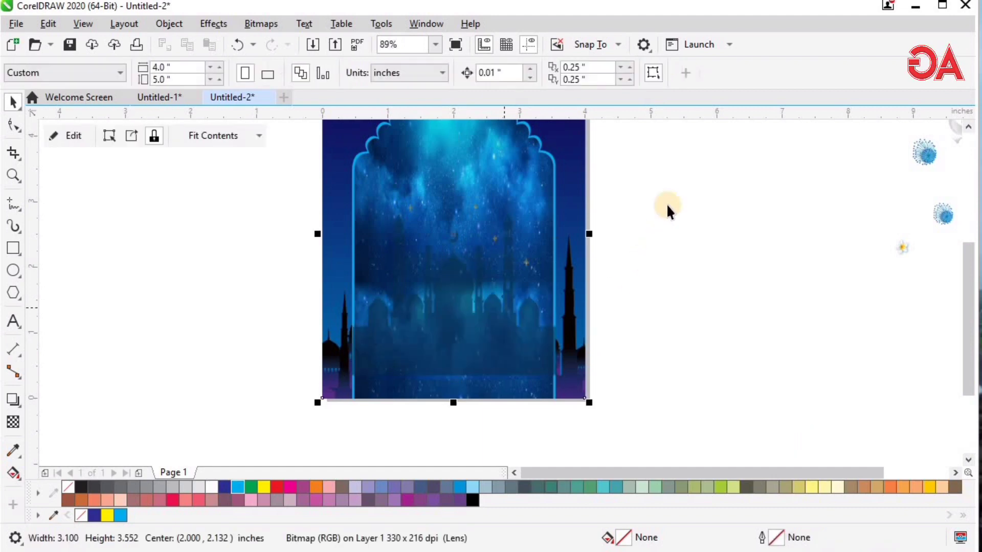
key(ctrl+z)
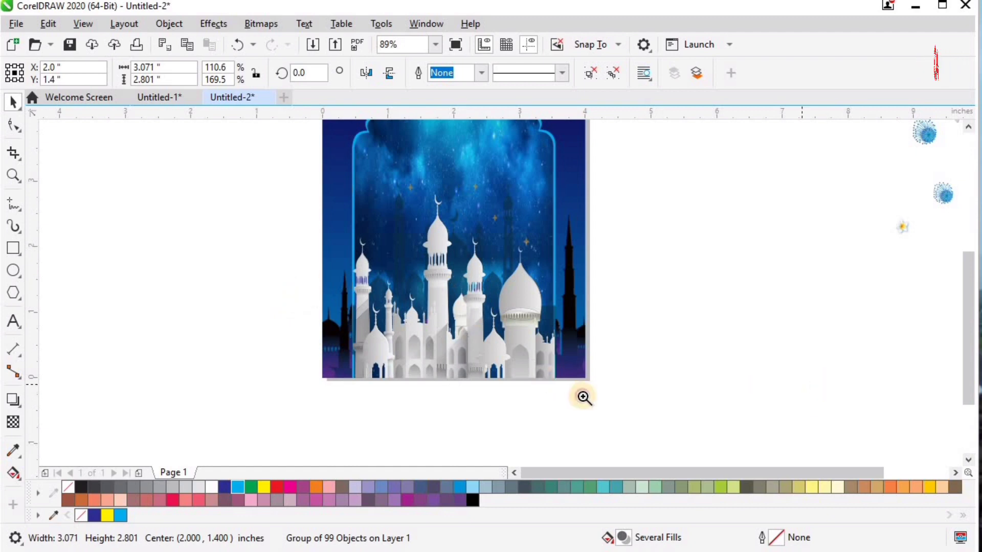
PowerClip the white mosque group inside the poster's background rectangle
drag(440, 323, 599, 407)
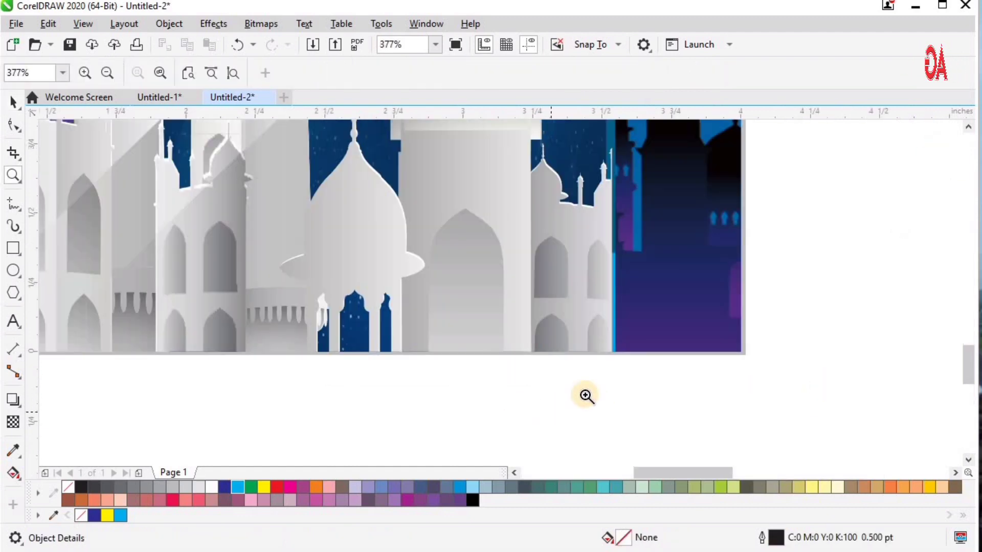
key(F4)
key(space)
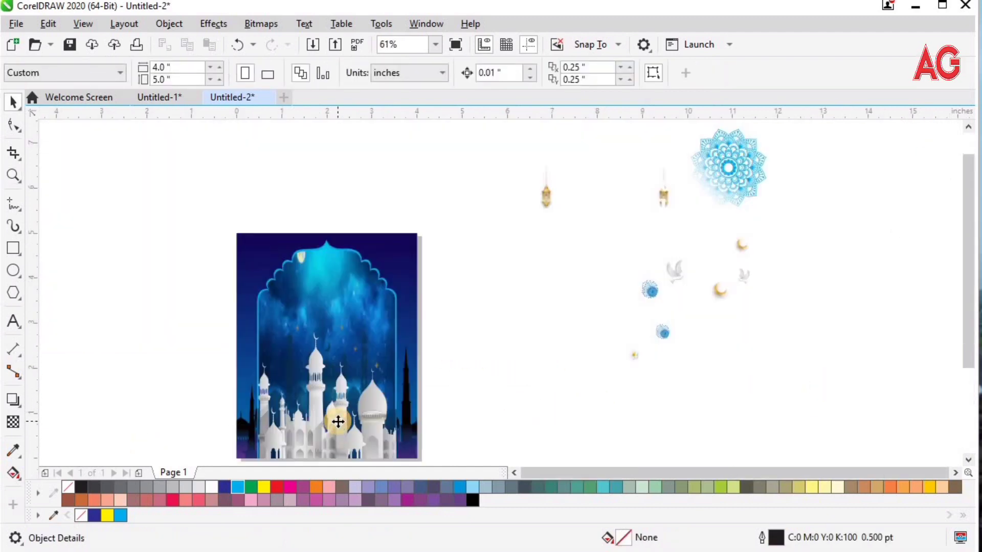
click(338, 422)
click(130, 24)
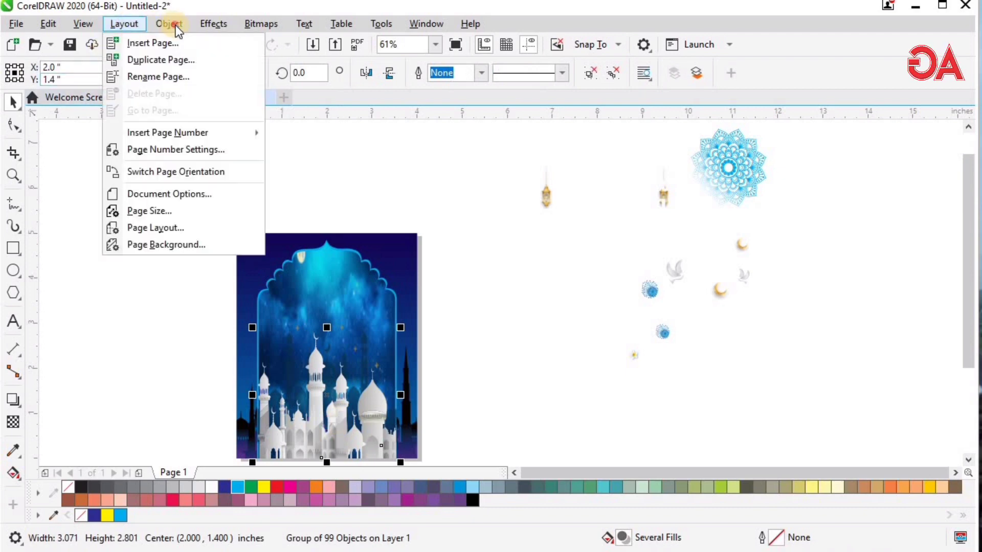
mouse_move(174, 24)
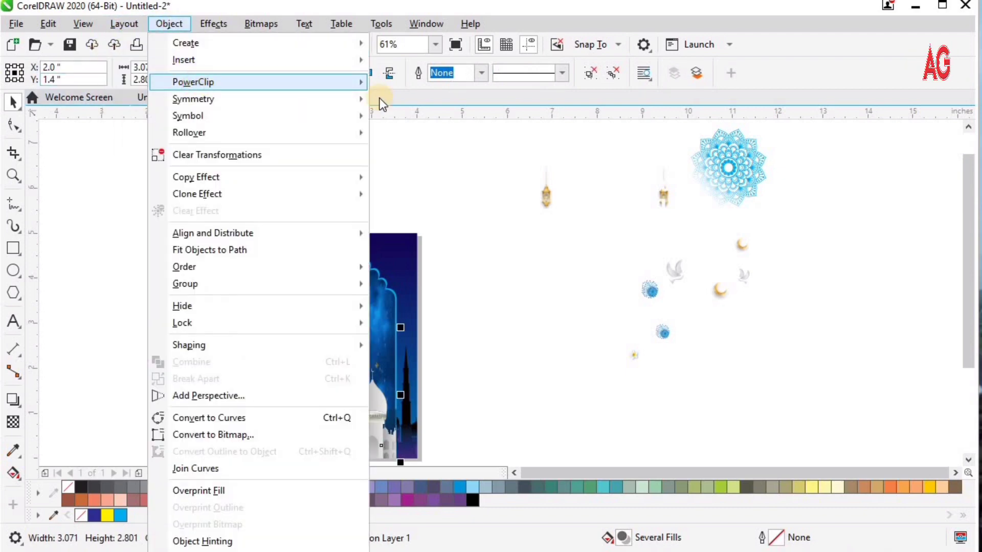
mouse_move(352, 82)
click(430, 83)
click(337, 330)
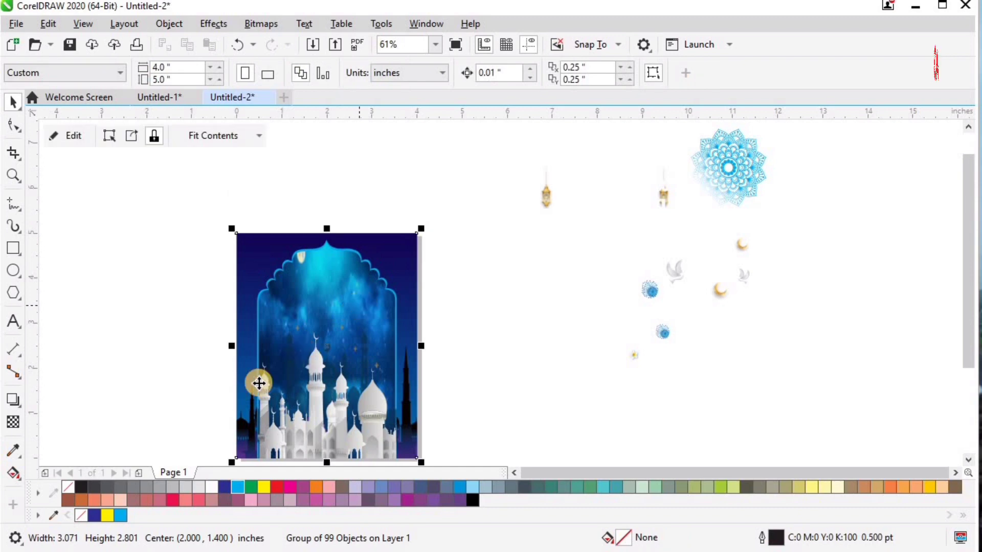
Check the mosque edges against the arch frame and open the poster's PowerClip contents for editing
key(z)
click(343, 431)
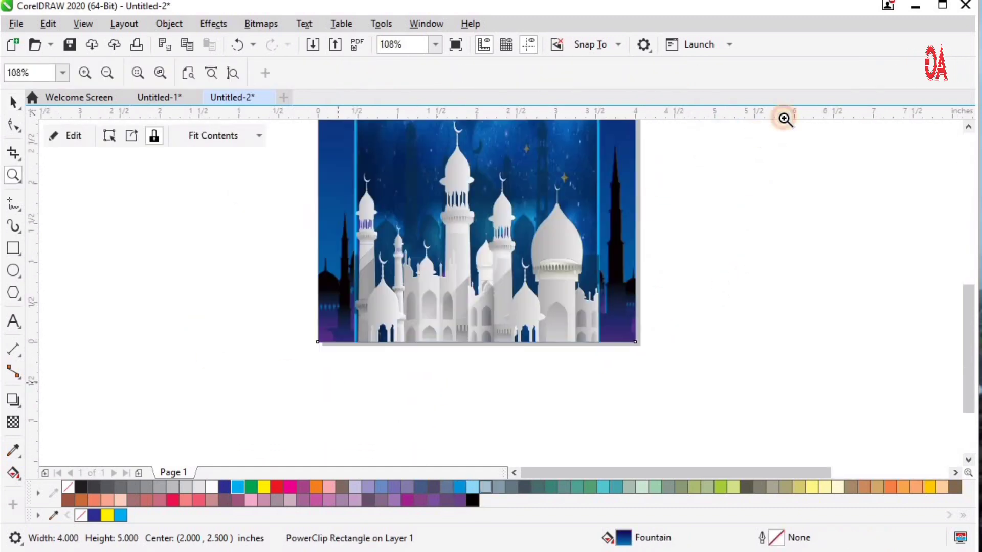
click(369, 348)
drag(407, 444, 409, 443)
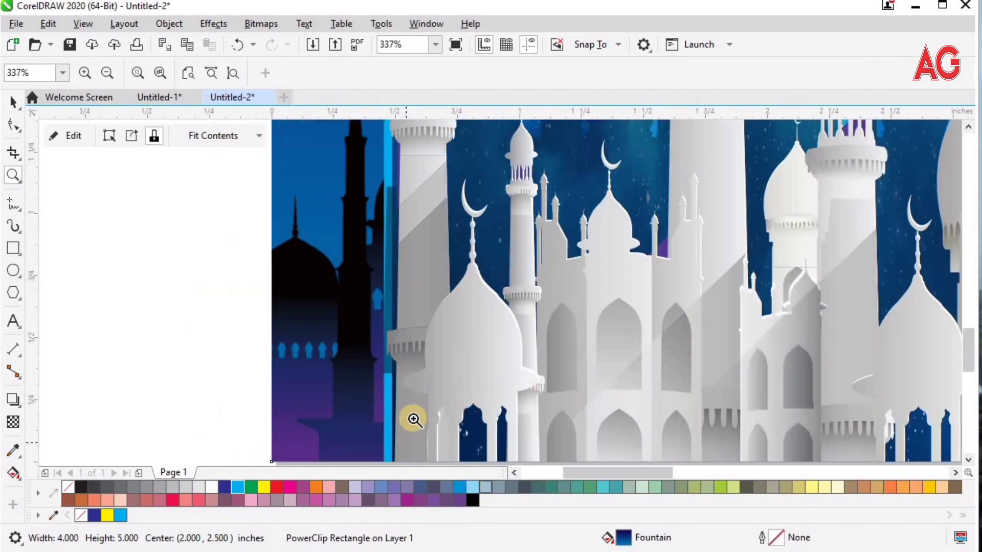
key(F4)
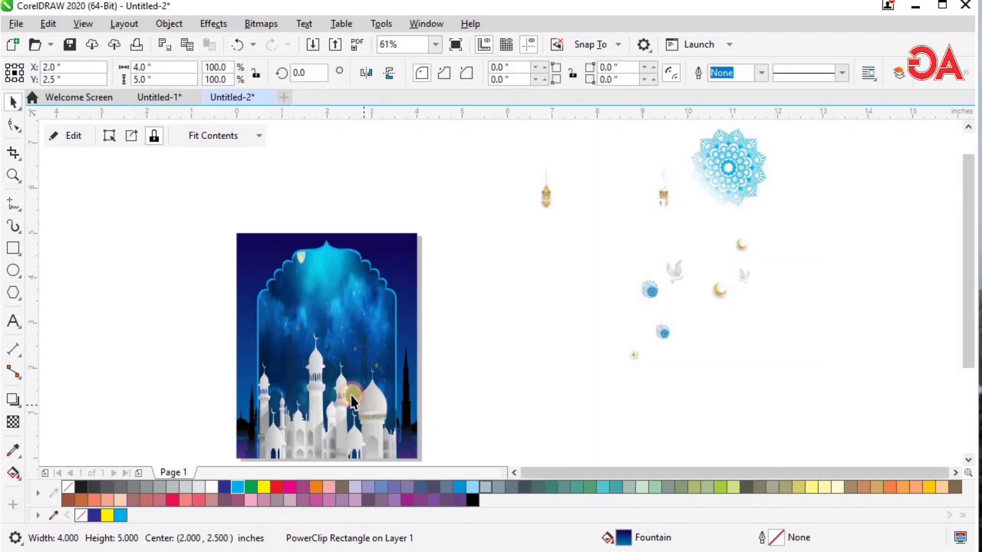
ctrl+click(351, 401)
click(678, 233)
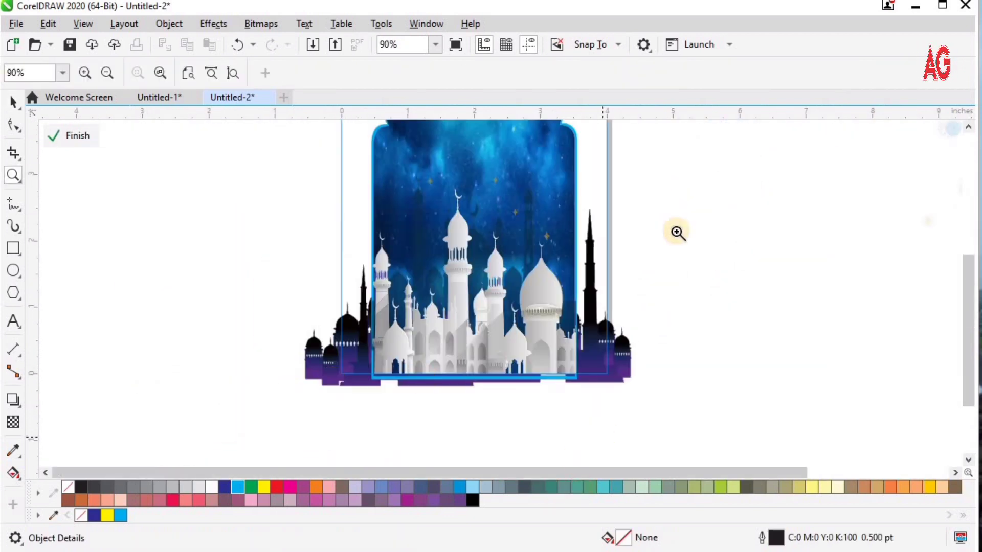
click(522, 325)
key(space)
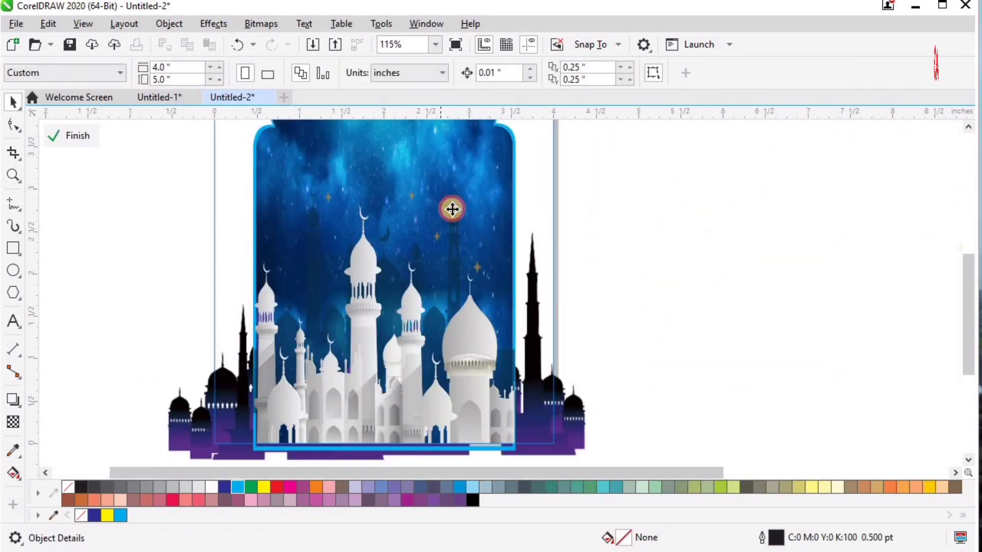
PowerClip the faint mosque image inside the blue arch and finish editing the poster's contents
drag(452, 210, 462, 165)
key(ctrl+z)
click(443, 140)
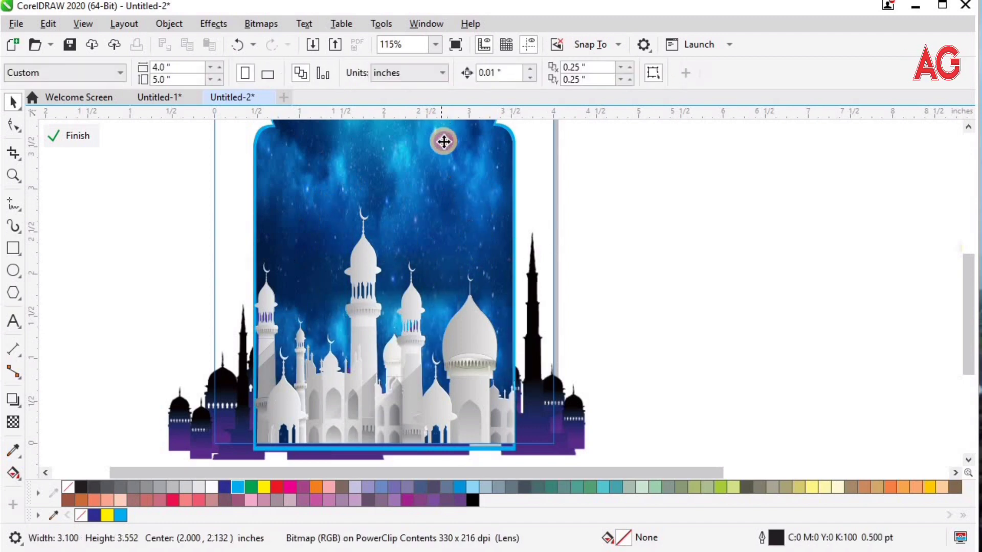
click(690, 305)
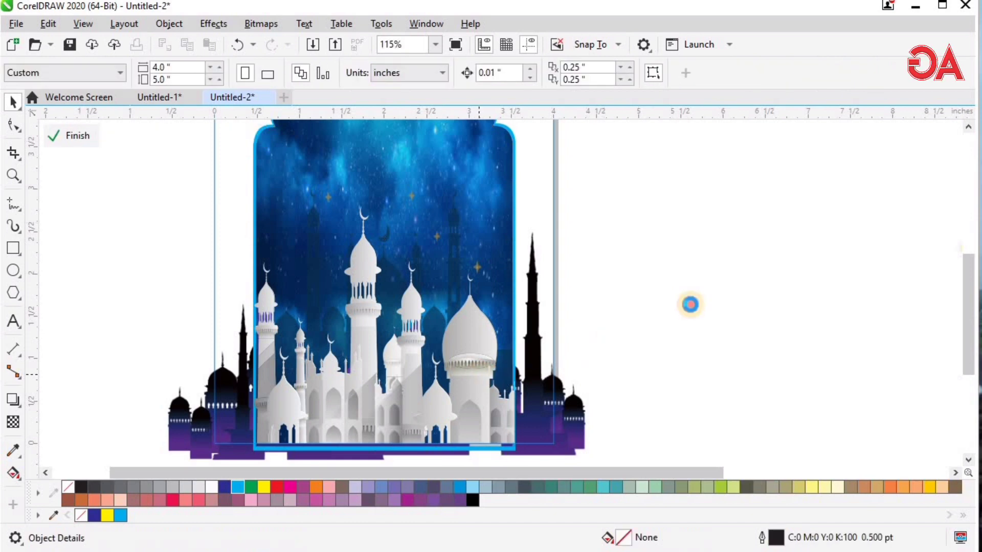
click(382, 358)
ctrl+click(225, 389)
Move the blue mandala onto the poster's upper-right corner, centred at about X 3.82, Y 4.41 inches
key(F2)
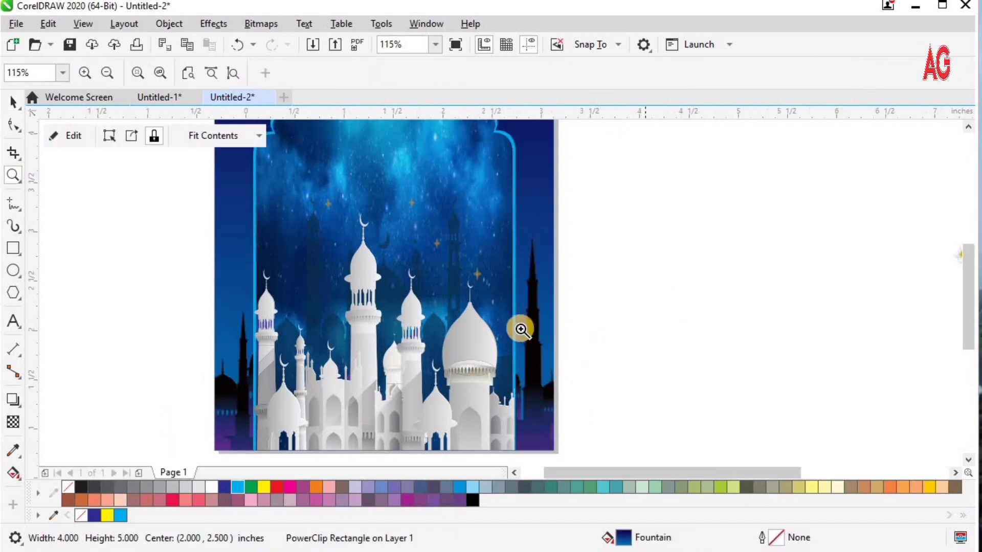
click(519, 329)
right_click(579, 284)
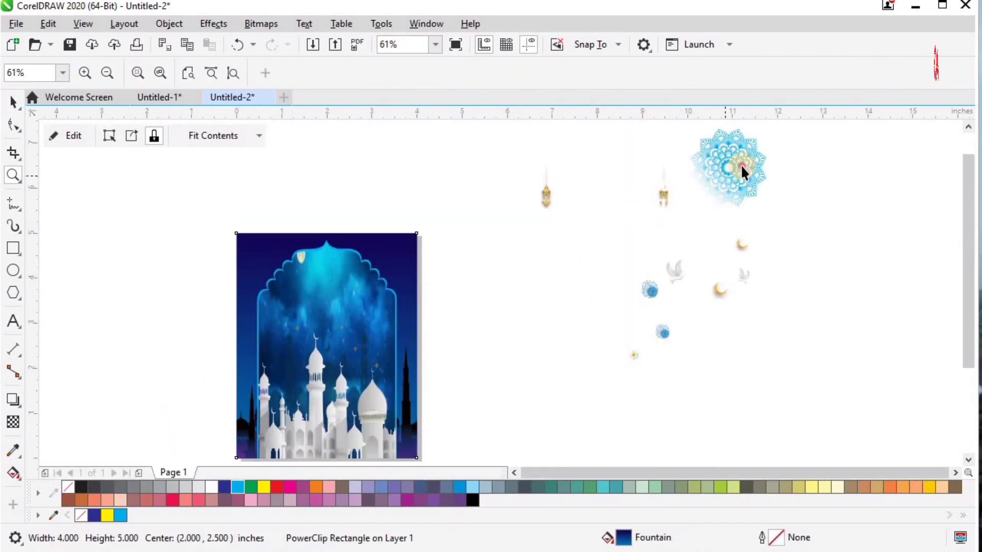
drag(744, 172, 446, 260)
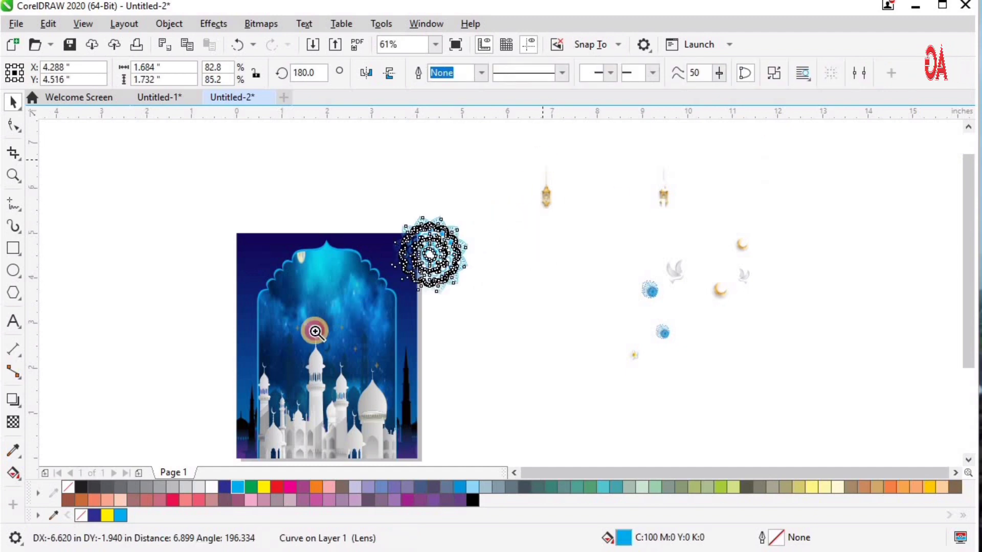
key(z)
key(space)
drag(622, 278, 589, 287)
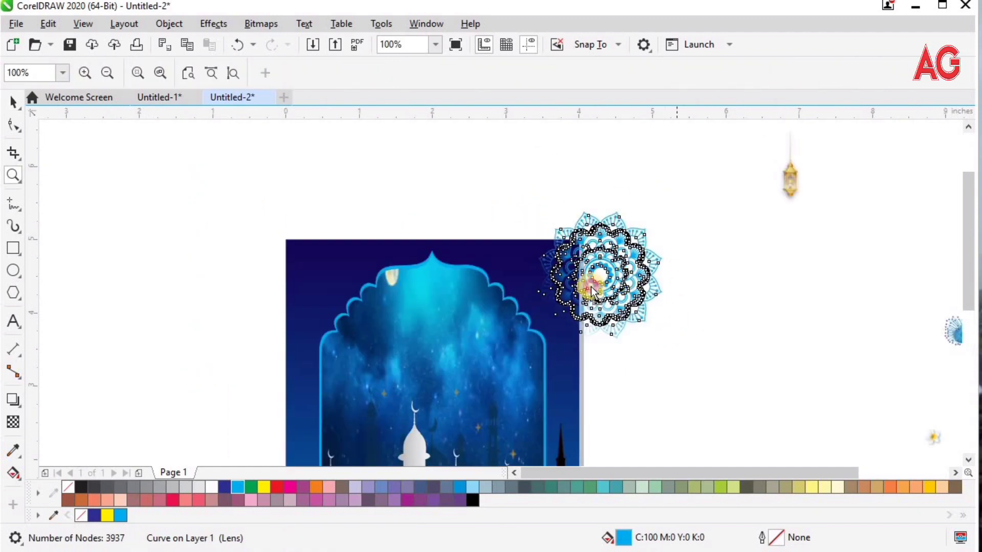
key(z)
drag(376, 198, 664, 390)
key(space)
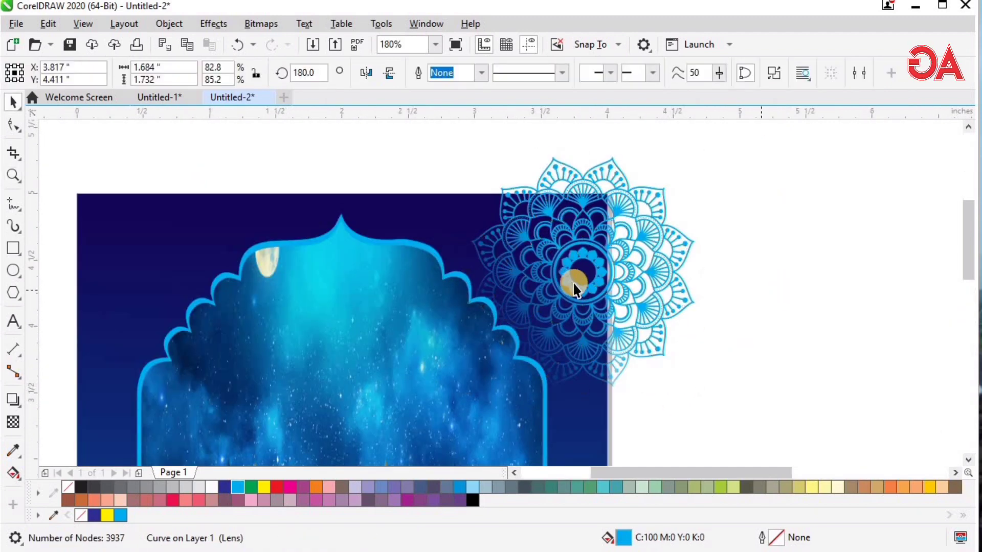
Raise the mandala to about Y 4.6 inches and undo the stray shift of the poster background
click(572, 284)
click(572, 282)
drag(572, 282, 566, 261)
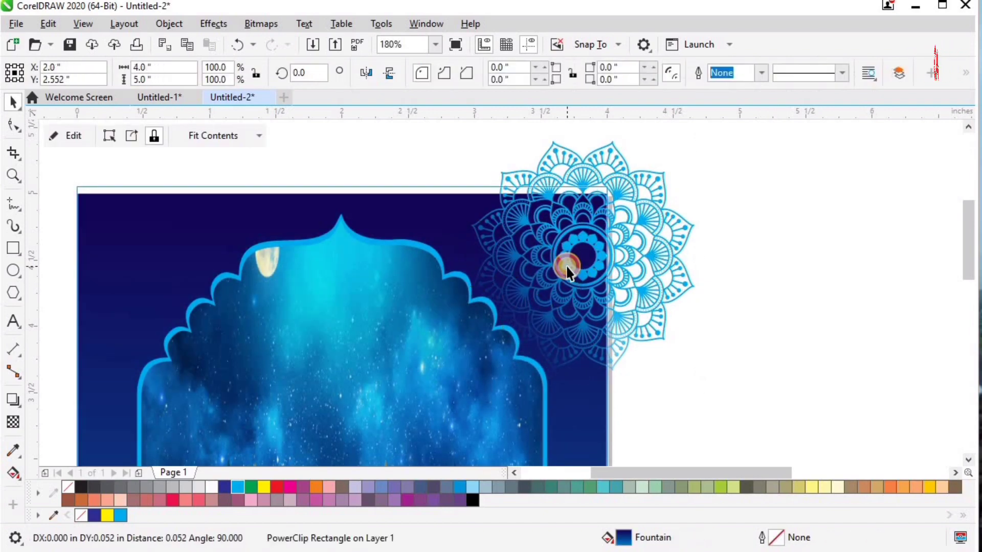
key(ctrl+z)
click(631, 282)
drag(632, 282, 631, 274)
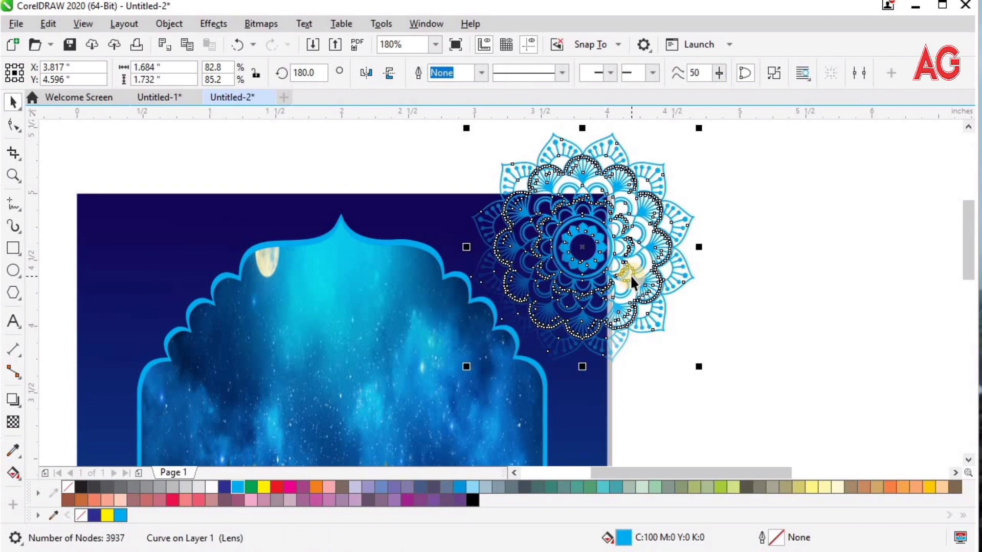
Make a horizontally mirrored copy of the blue mandala and place it over the poster's upper-left corner
scroll(631, 276, down, 1)
key(F2)
drag(714, 195, 274, 377)
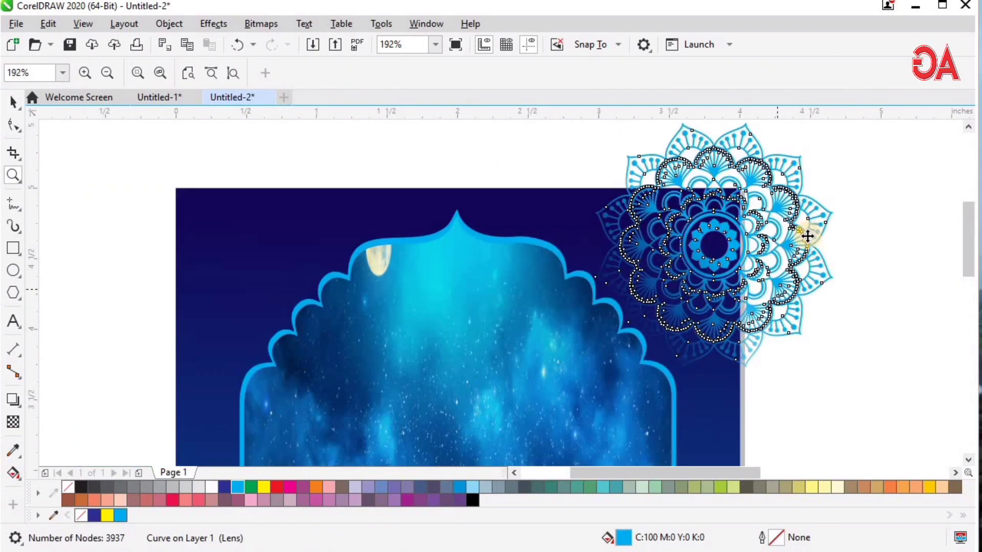
drag(807, 237, 559, 254)
right_click(559, 254)
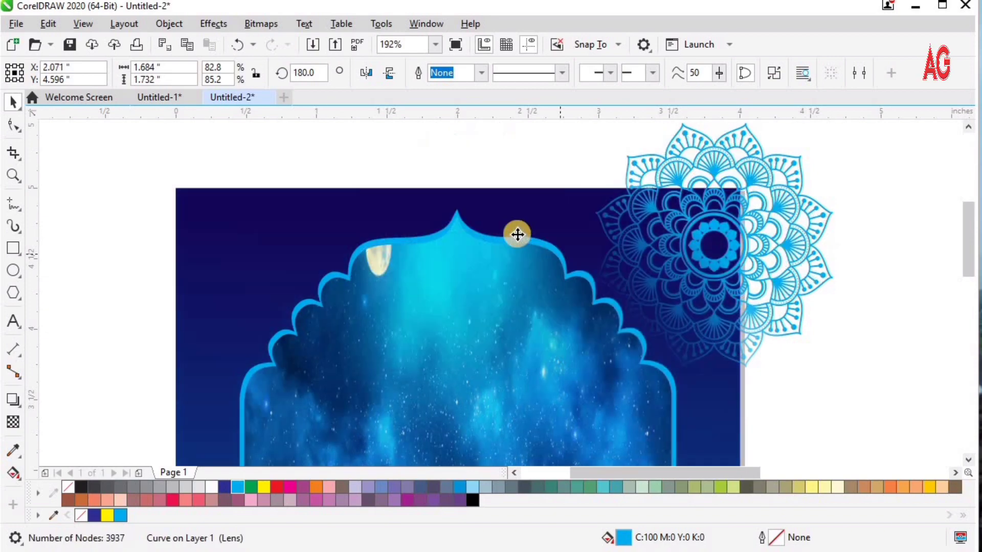
click(367, 73)
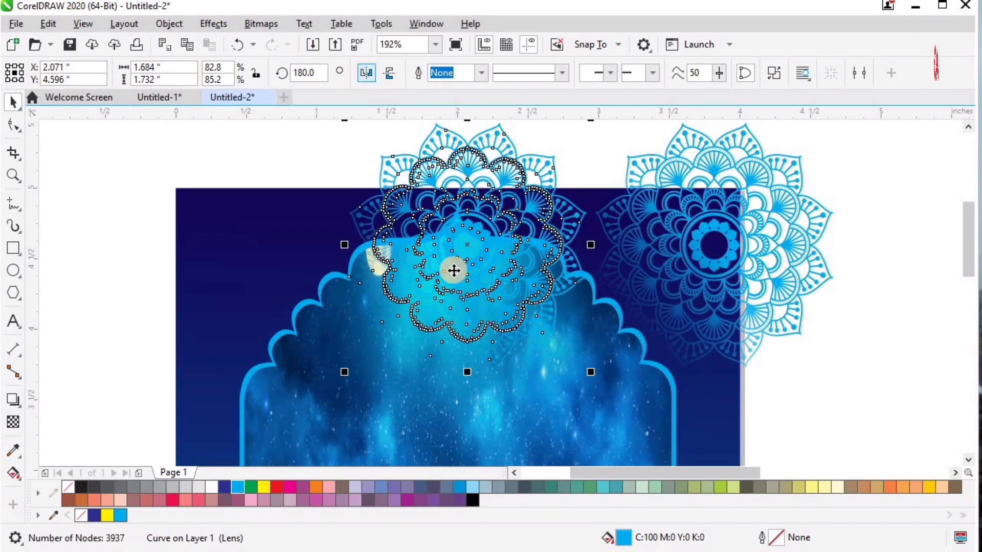
drag(341, 229, 237, 226)
Group the two mandalas and centre the pair horizontally on the poster background
click(729, 238)
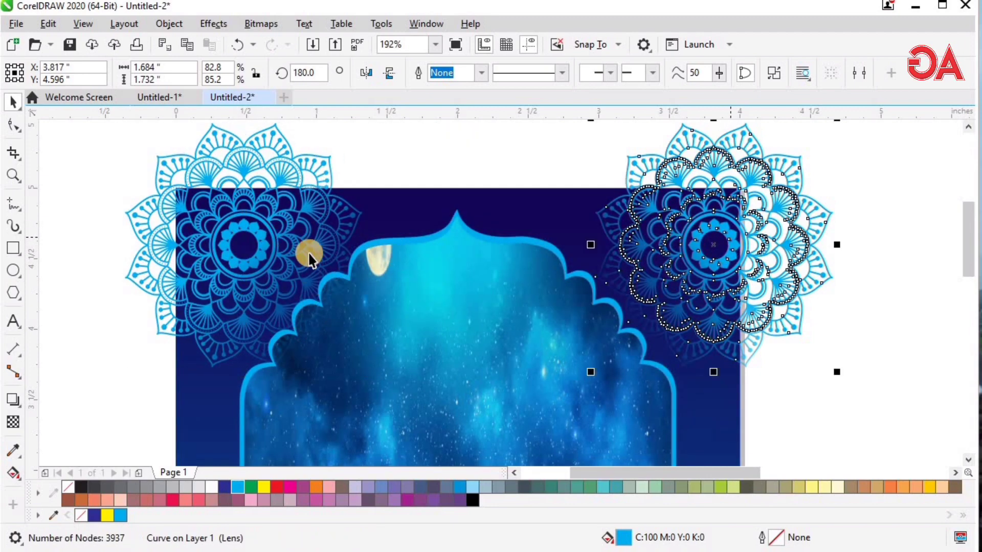
shift+click(305, 248)
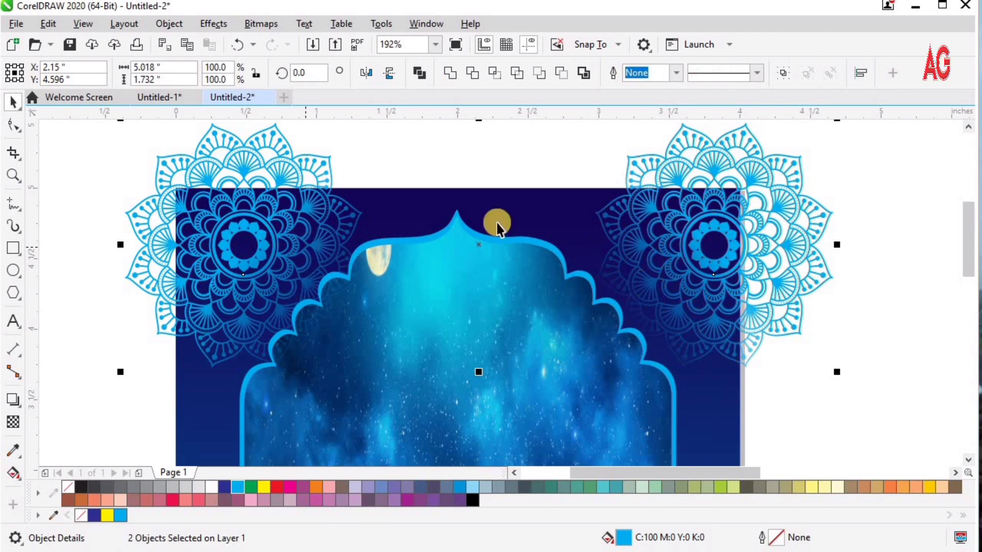
shift+click(503, 197)
key(c)
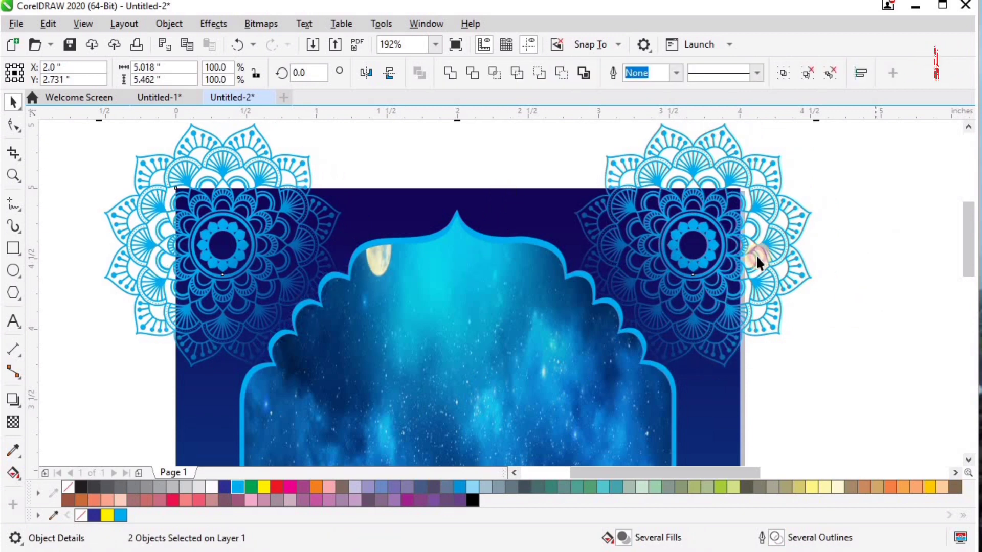
click(741, 254)
click(744, 255)
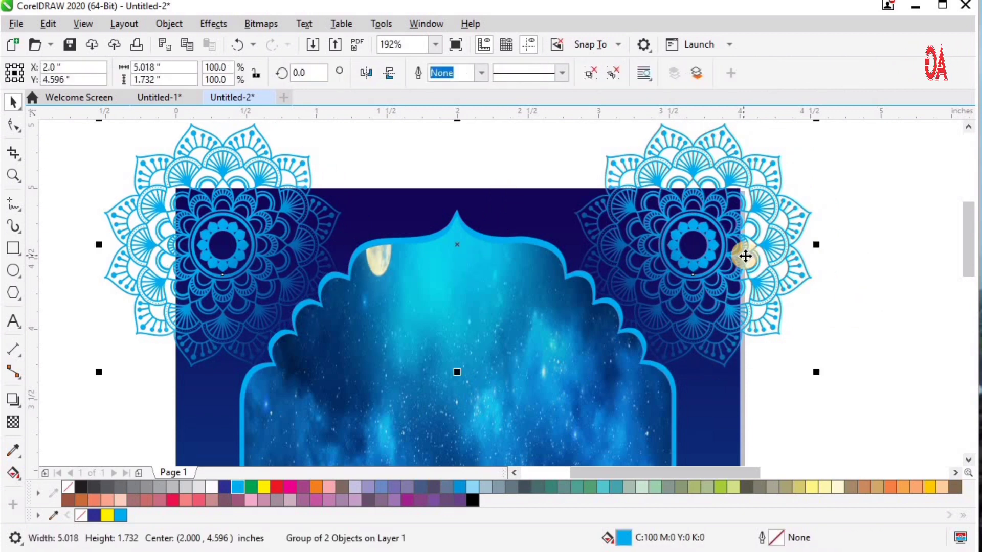
Raise the mandala pair to about Y 4.64 inches and PowerClip it inside the poster background
key(Up)
key(Up)
key(Up)
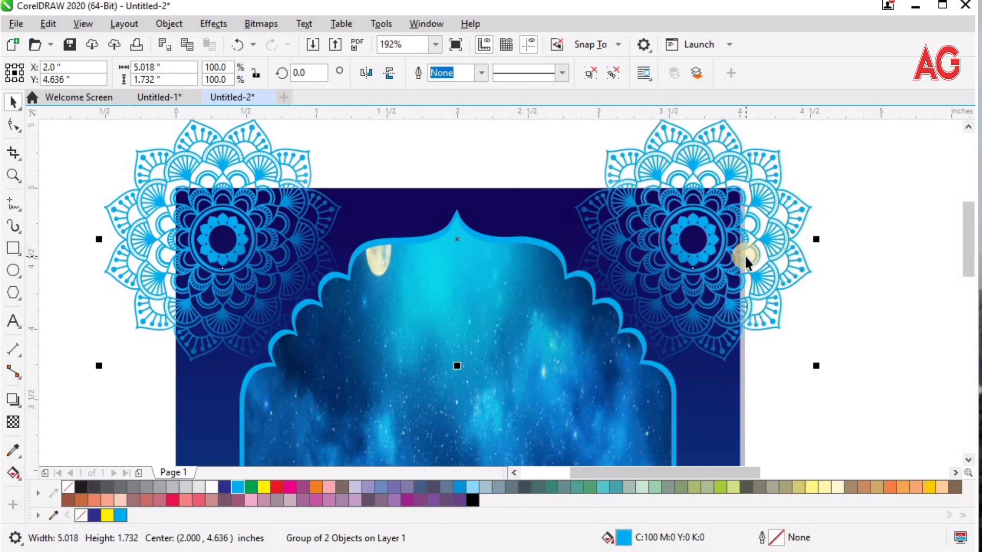
key(shift+Page_Down)
click(710, 254)
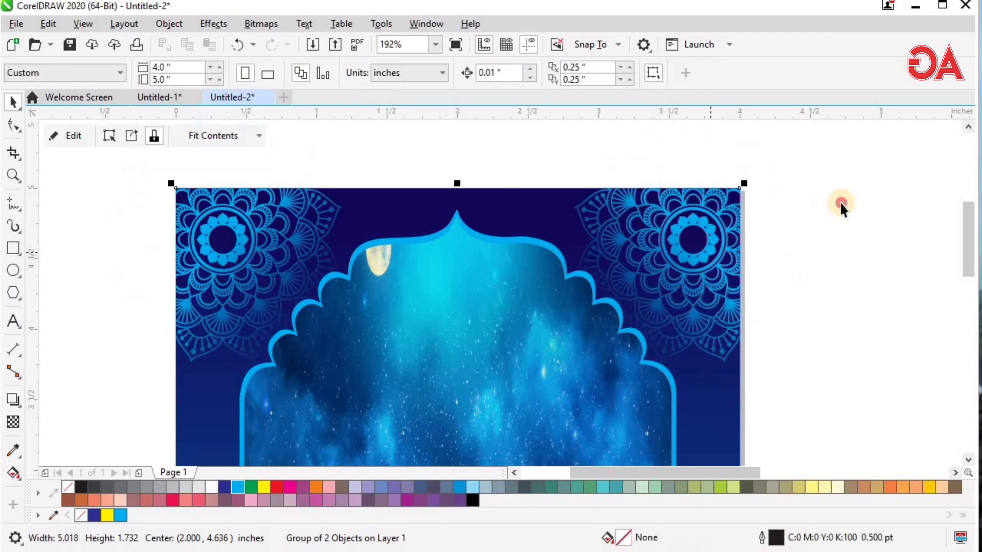
click(841, 204)
key(F4)
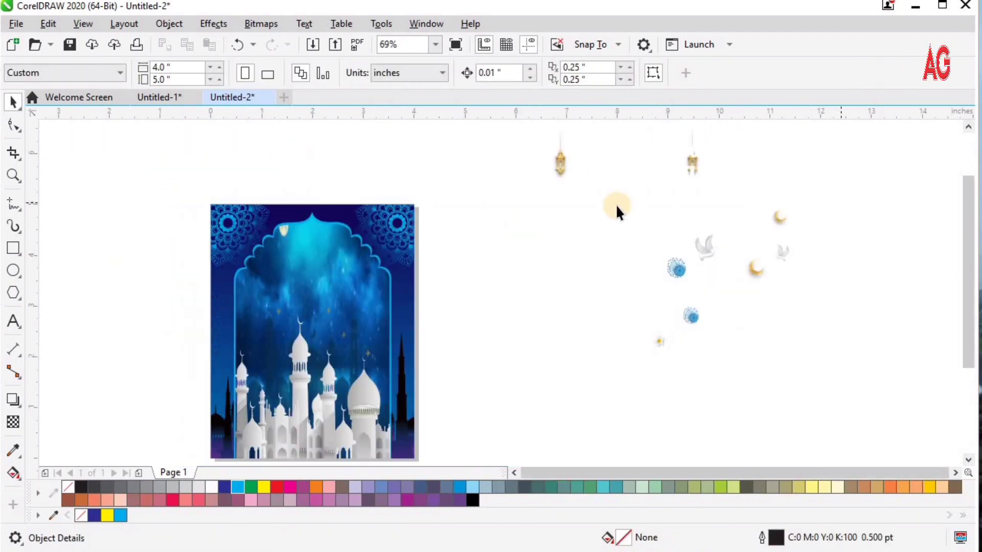
Move the pair of gold lanterns from the pasteboard onto the arch and centre it horizontally on the poster
drag(560, 159, 484, 390)
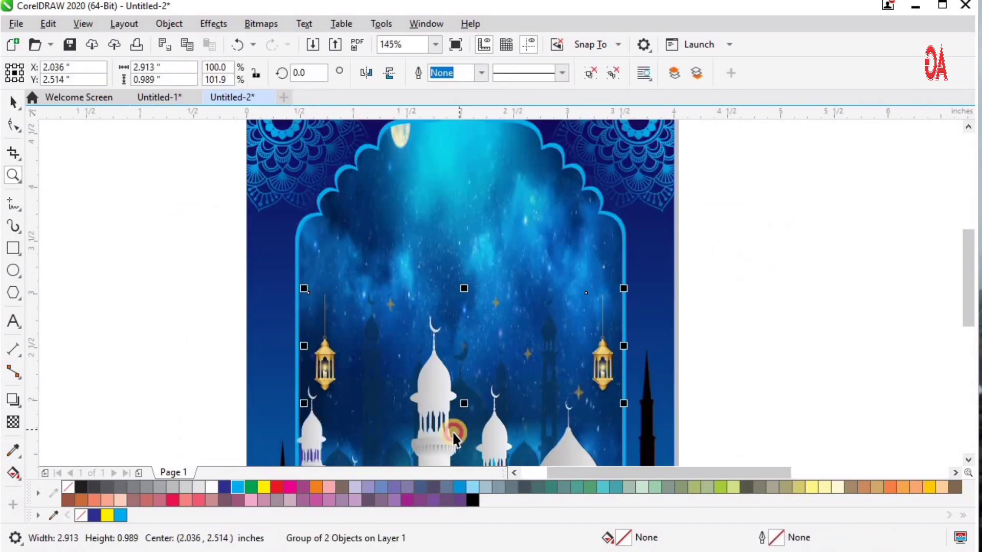
shift+click(652, 388)
key(c)
key(Escape)
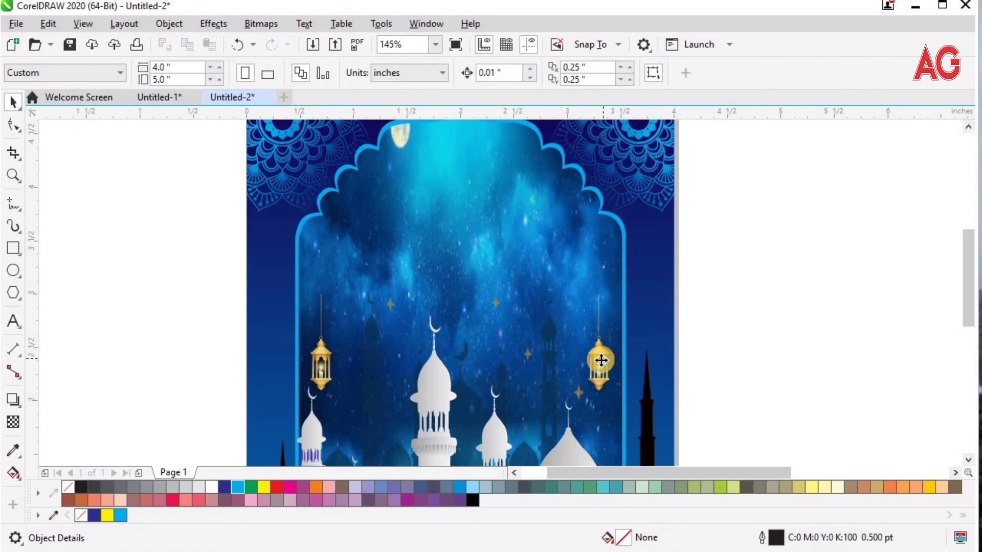
Raise the lantern pair to about Y 3.28 inches so its strings hang from the arch's inner corners
drag(601, 360, 607, 237)
key(F2)
drag(714, 271, 544, 167)
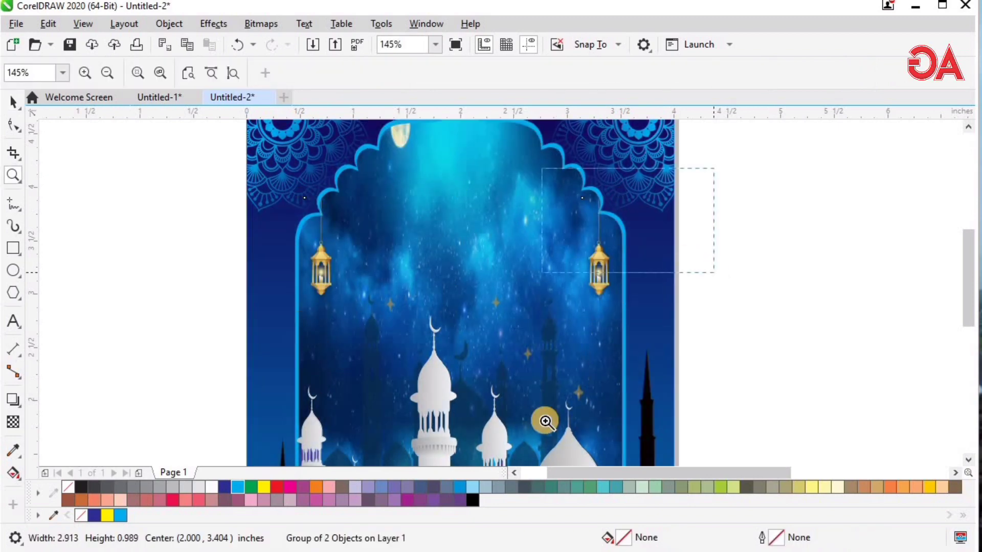
mouse_move(410, 401)
mouse_down()
mouse_move(410, 442)
mouse_move(417, 392)
mouse_up()
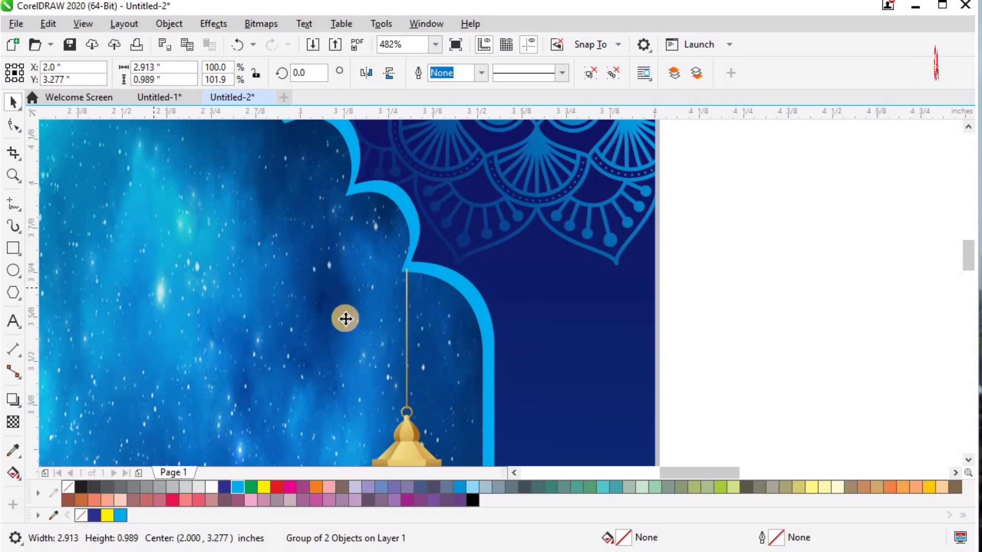
PowerClip the lantern pair into the poster background and open the poster's contents for editing
click(345, 318)
key(F4)
key(F2)
drag(472, 352, 315, 233)
ctrl+click(444, 292)
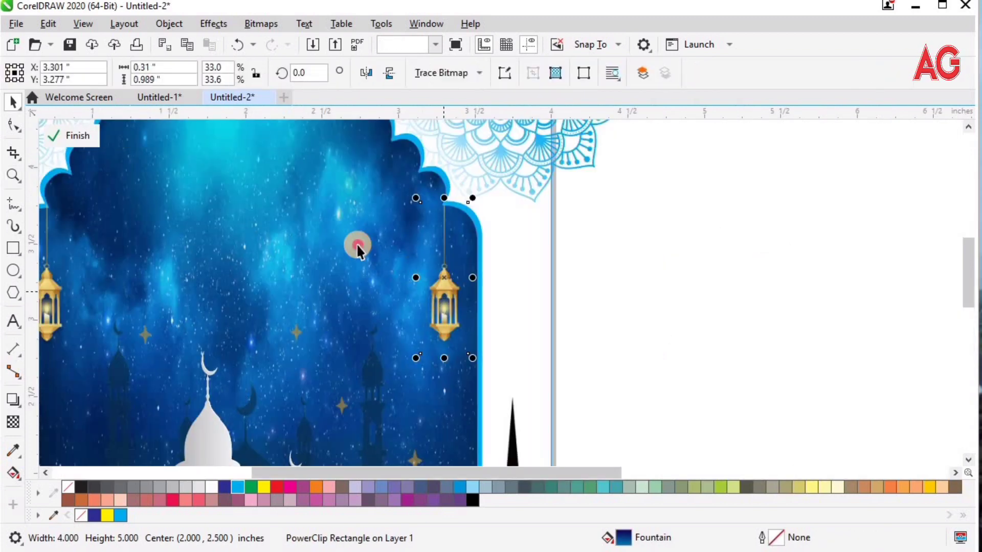
click(357, 244)
click(449, 296)
PowerClip the lantern pair inside the blue arch, check a string at the frame, and finish editing the poster's contents
key(F2)
drag(329, 341, 638, 131)
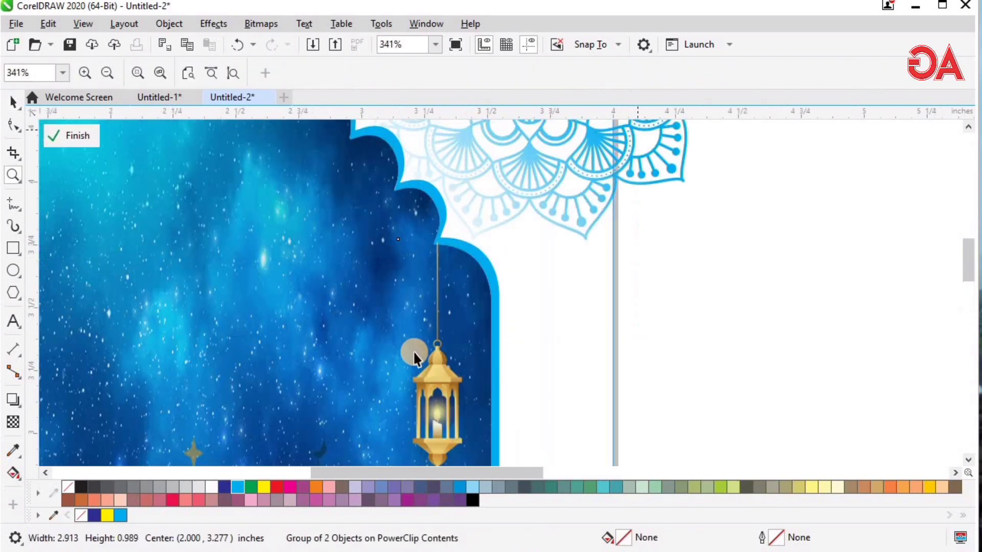
key(shift+Page_Down)
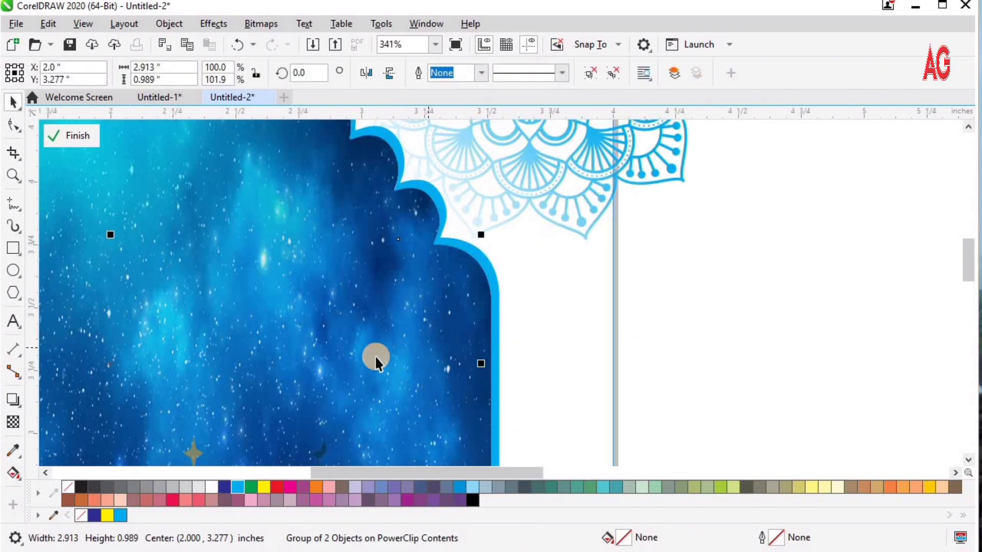
click(361, 338)
key(z)
drag(397, 283, 501, 221)
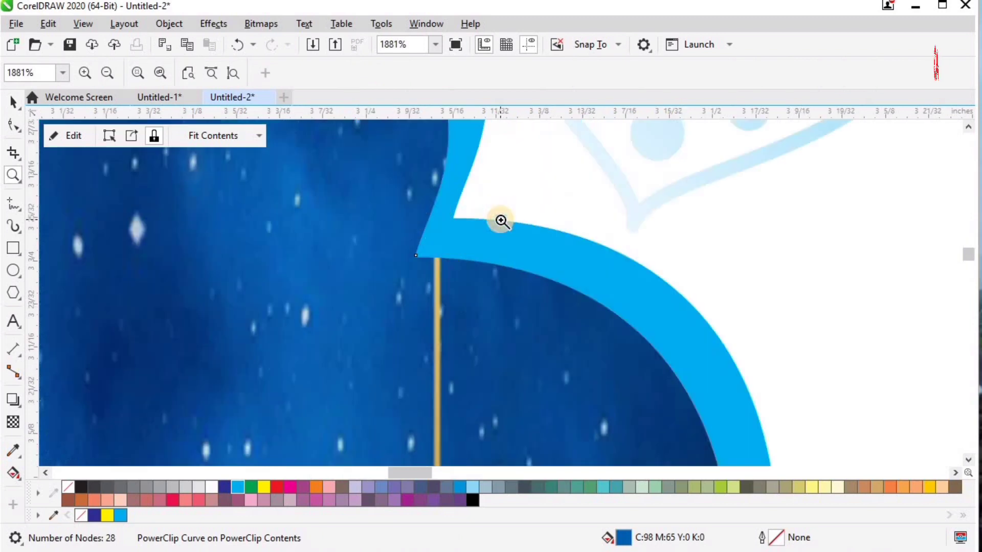
key(F4)
ctrl+click(554, 222)
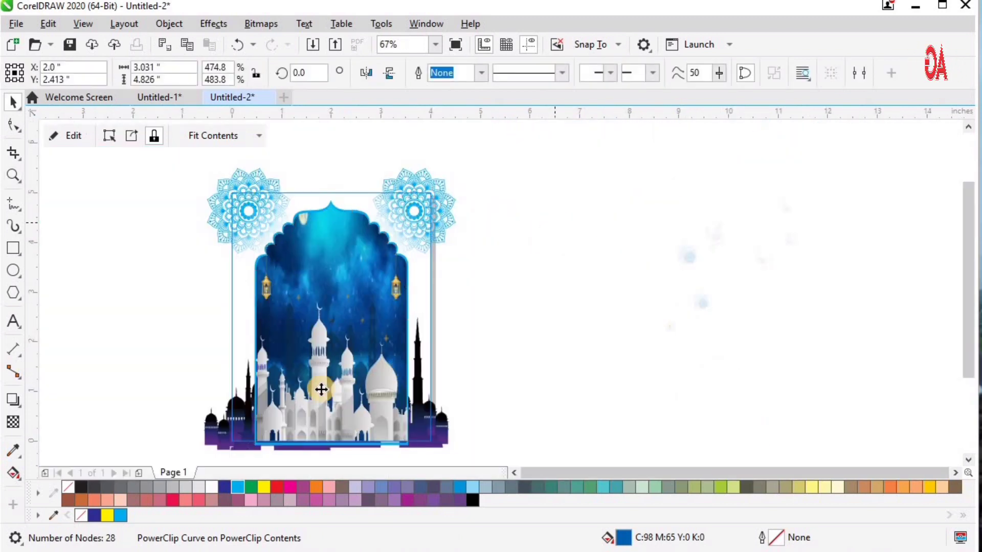
Move the two blue firework ornaments from the pasteboard onto the night sky above the mosque towers
key(z)
click(690, 256)
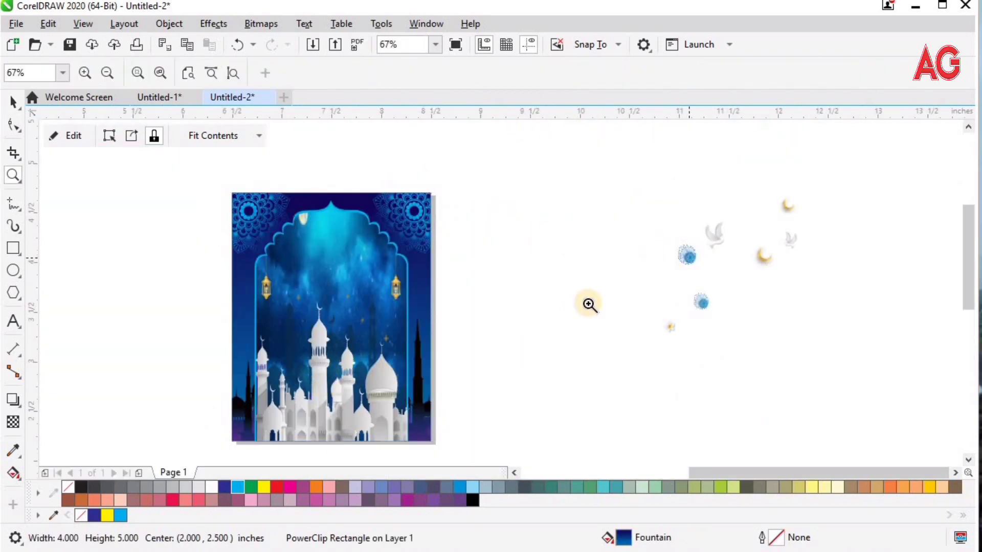
key(F4)
key(space)
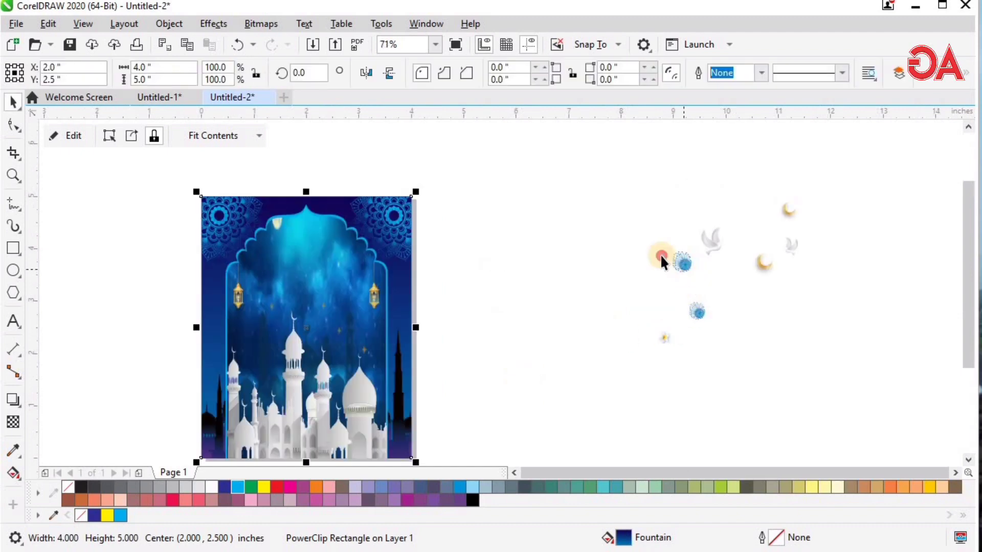
drag(685, 263, 358, 319)
key(z)
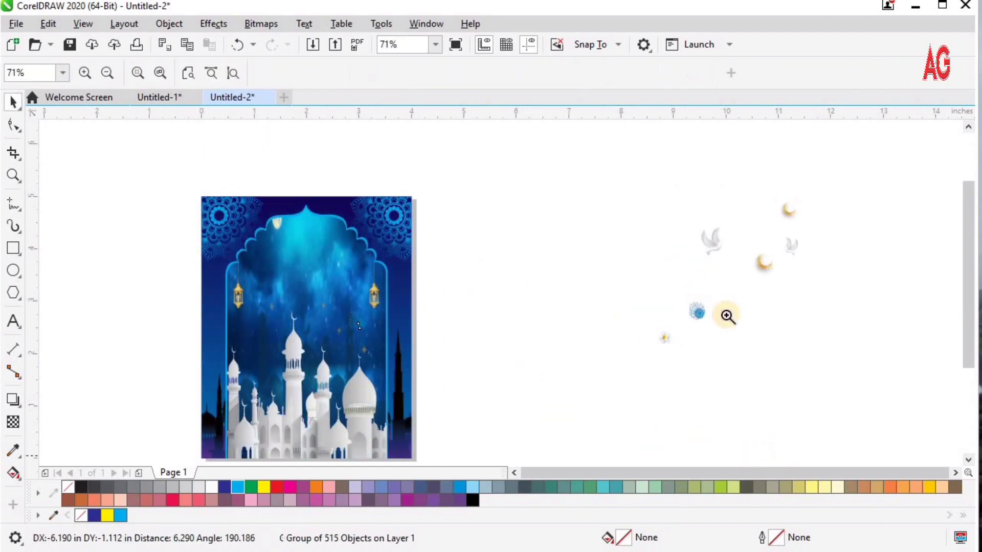
key(space)
drag(782, 271, 244, 269)
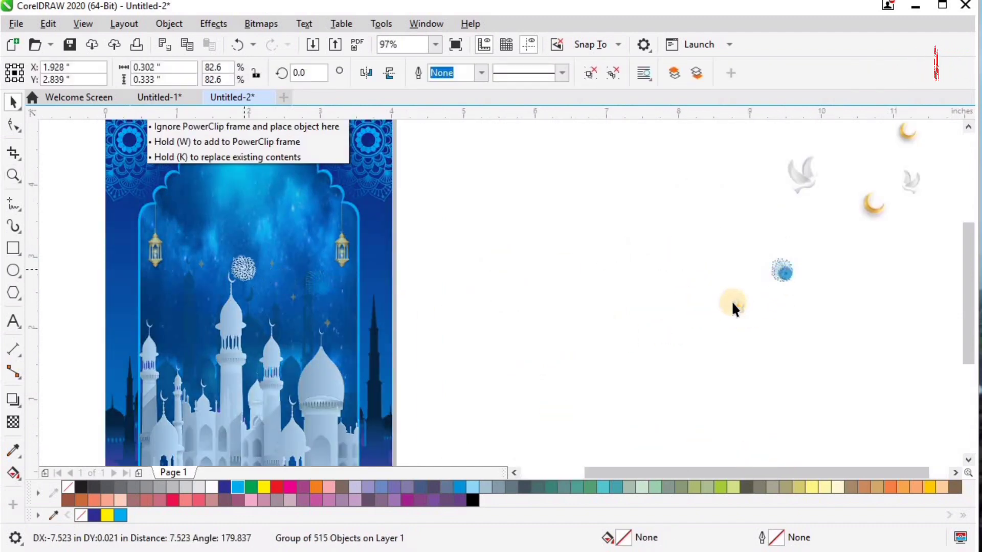
Place the white flower below the large dome's edge at about X 3.42, Y 0.75 inches and enlarge it to about 0.27 × 0.28 inches
drag(734, 308, 352, 407)
key(z)
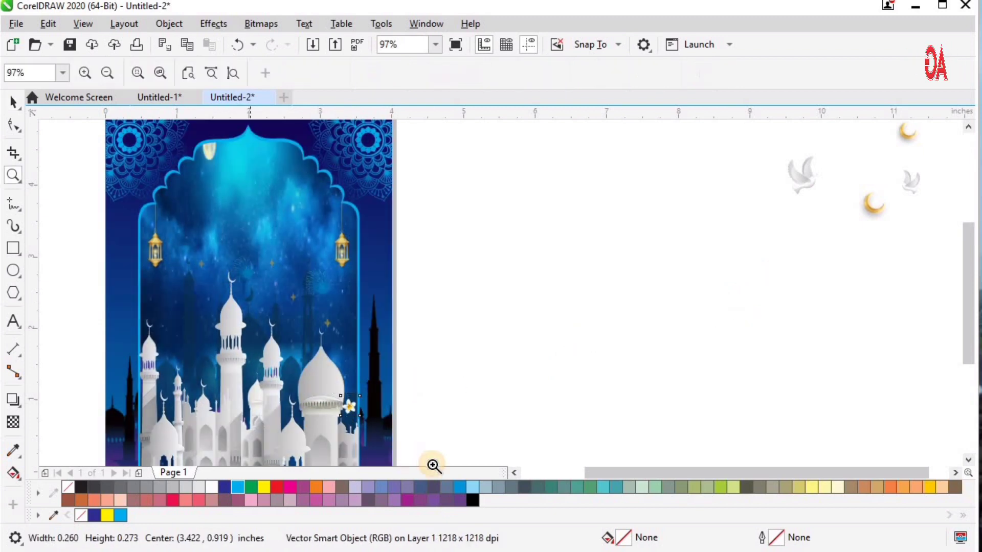
scroll(553, 269, down, 1)
drag(263, 344, 411, 464)
drag(456, 186, 625, 335)
key(space)
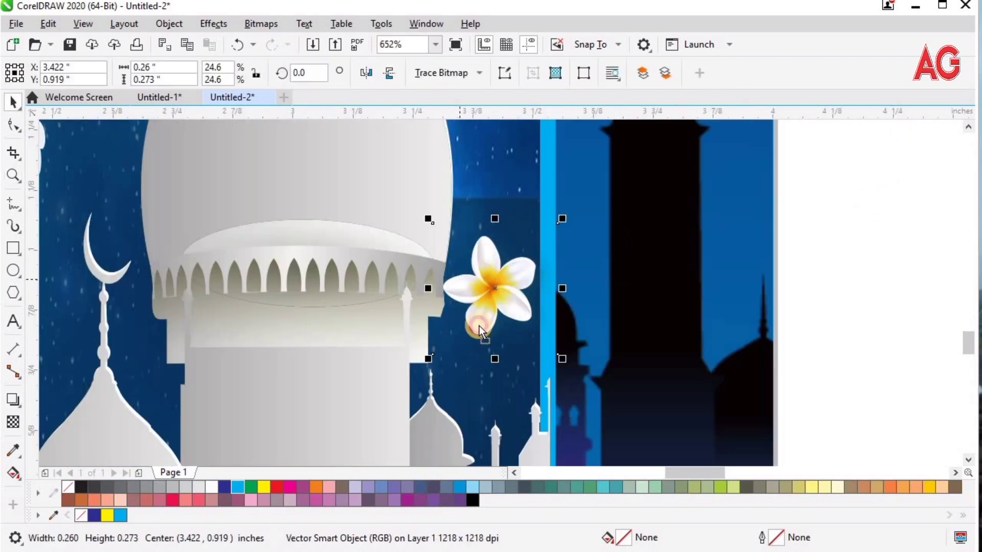
drag(481, 275, 479, 325)
key(z)
drag(318, 210, 666, 443)
key(space)
drag(511, 322, 543, 358)
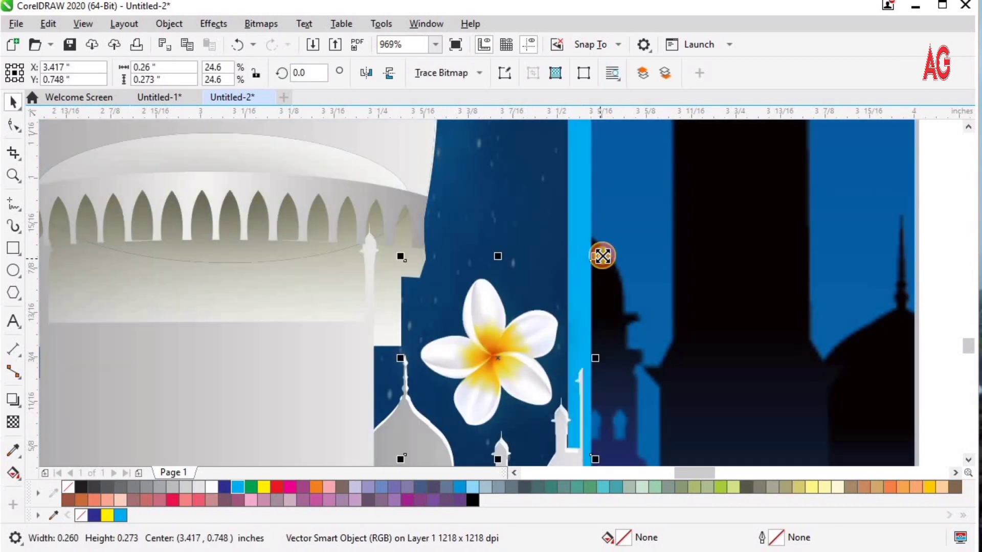
drag(602, 256, 604, 253)
Open the poster's PowerClip contents, PowerClip the white mosque group inside the blue arch, and finish editing
scroll(602, 255, down, 3)
key(F2)
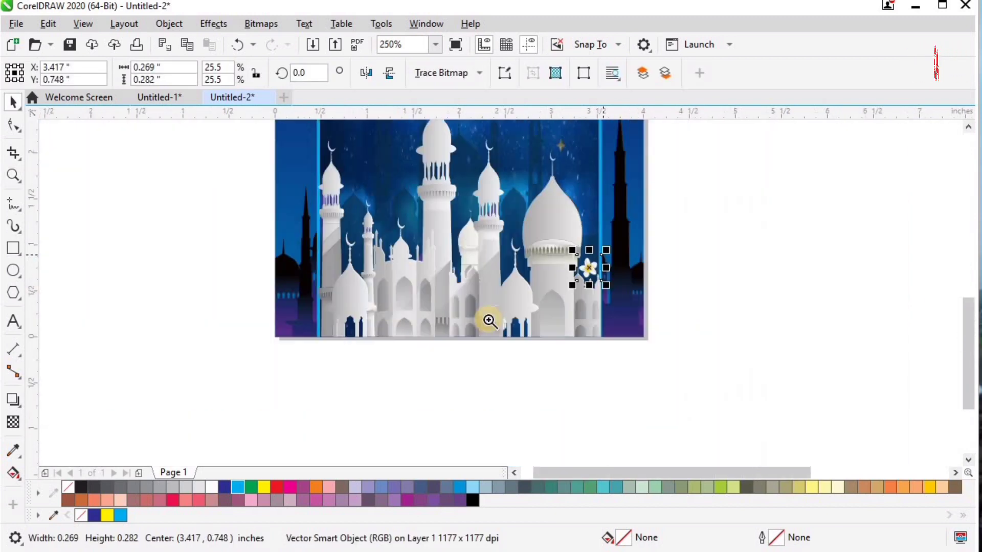
drag(325, 241, 651, 428)
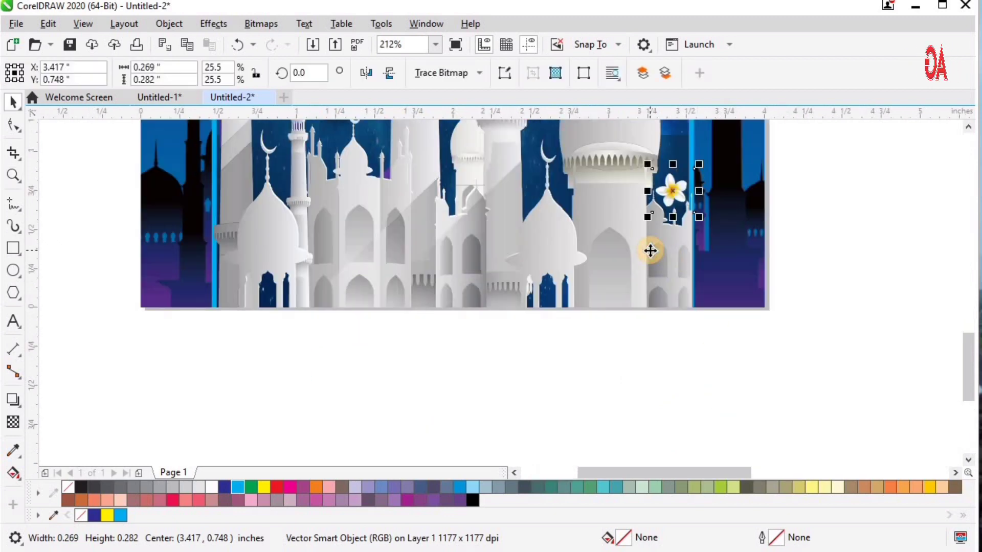
double_click(649, 249)
click(650, 250)
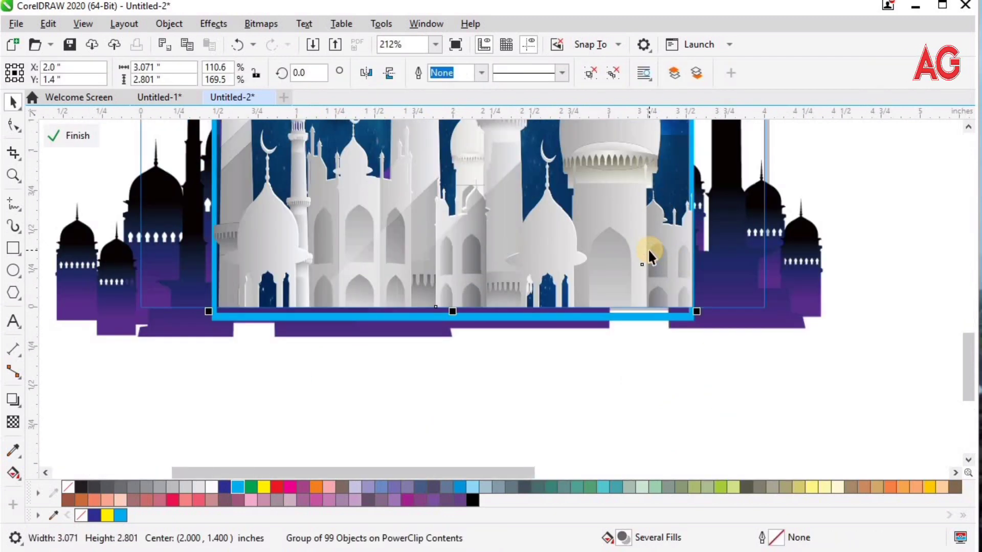
key(shift+Page_Down)
click(588, 241)
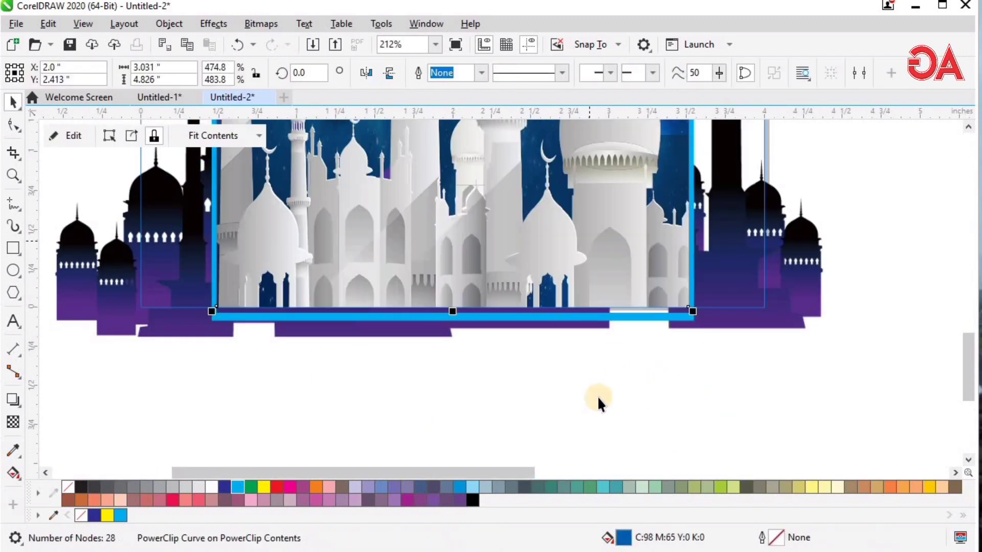
ctrl+click(560, 352)
Raise the white flower slightly to about Y 0.76 inches beside the mosque
key(z)
drag(794, 130, 581, 331)
click(531, 256)
key(space)
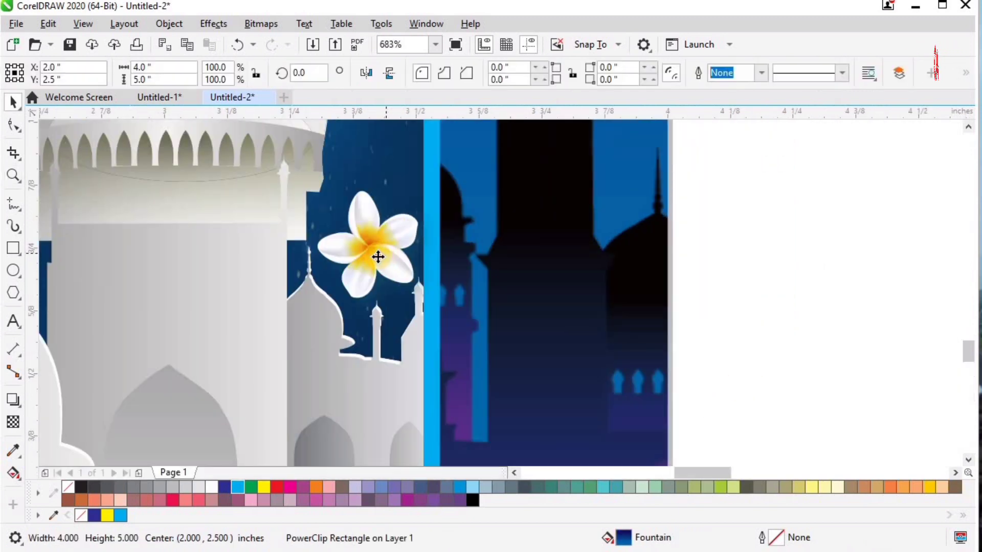
ctrl+click(377, 245)
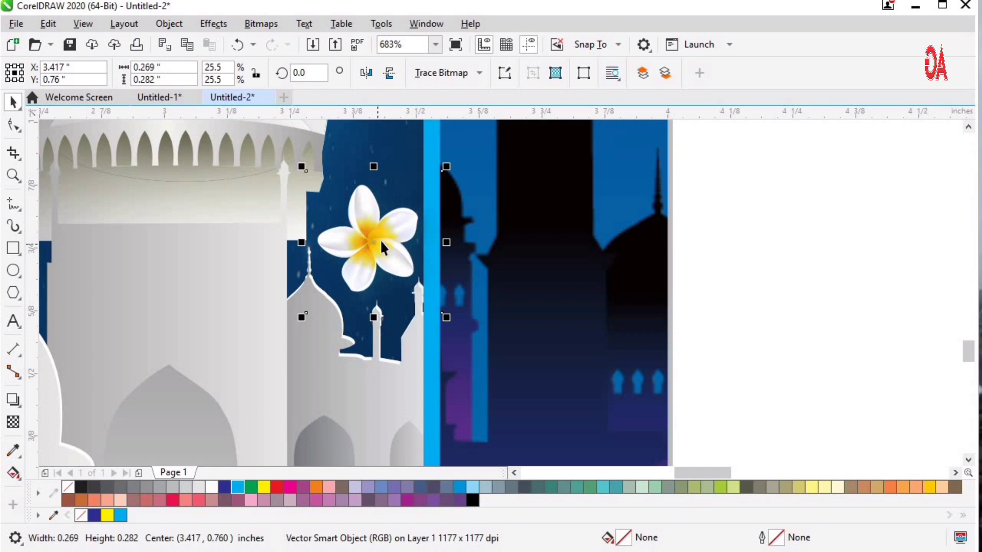
Move the larger white dove from the pasteboard onto the night sky at about X 1.14, Y 2.01 inches
key(z)
key(F4)
drag(516, 361, 518, 363)
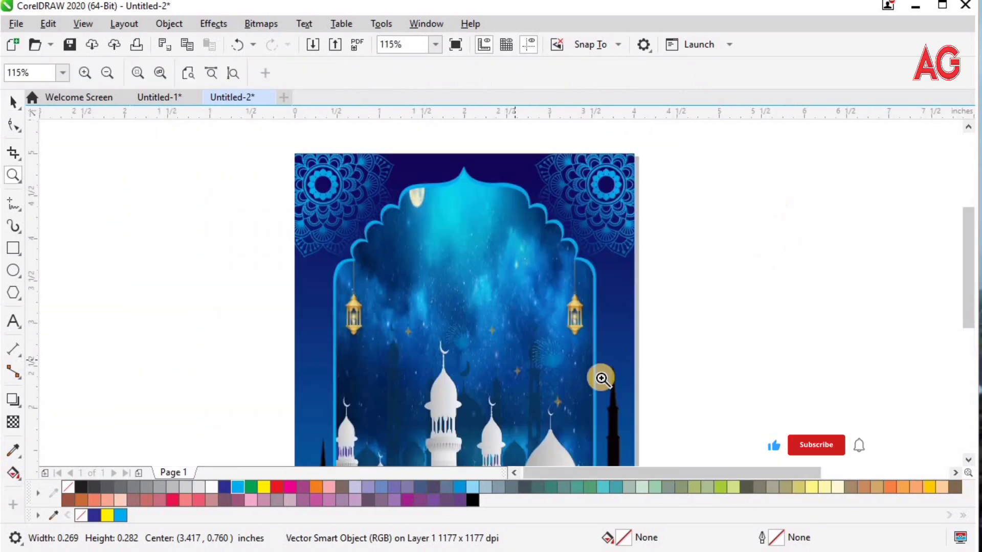
key(F4)
key(space)
click(675, 168)
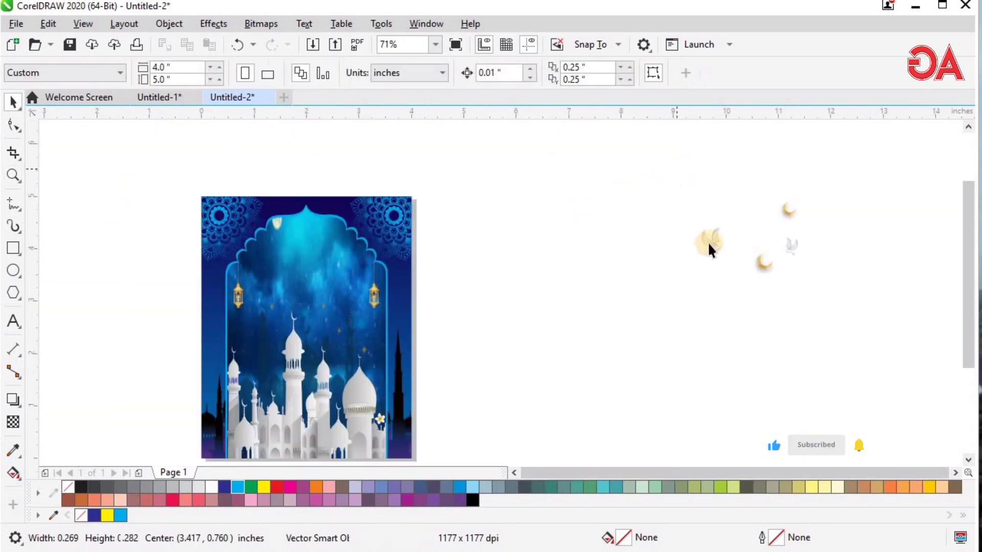
drag(374, 317, 259, 355)
key(z)
drag(187, 285, 461, 420)
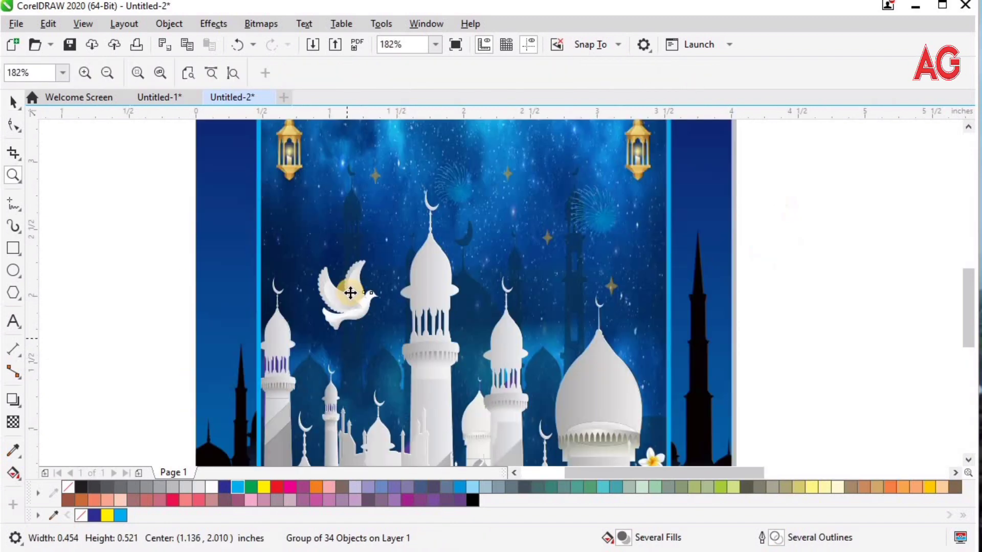
Shift the larger white dove slightly down and left to about X 1.10, Y 1.95 inches
key(space)
ctrl+click(335, 312)
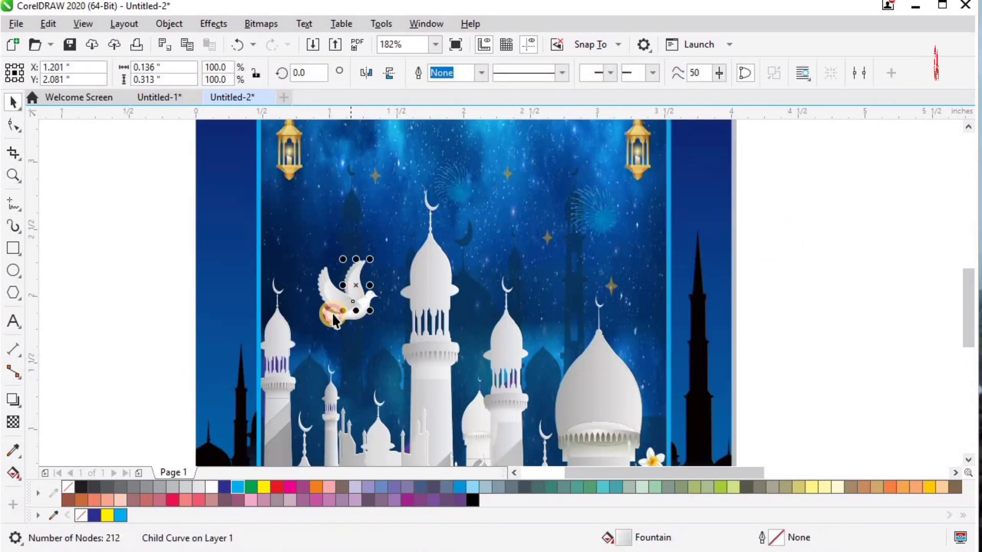
click(330, 306)
drag(330, 301, 324, 309)
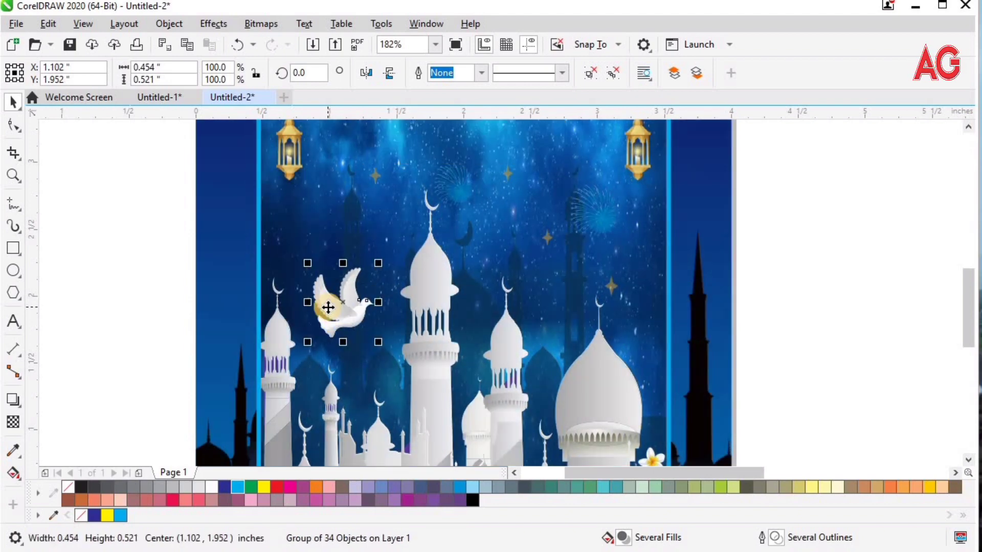
Move the smaller white dove onto the night sky above the gap between the central tower and the slim minaret to its right
key(F3)
drag(446, 320, 345, 322)
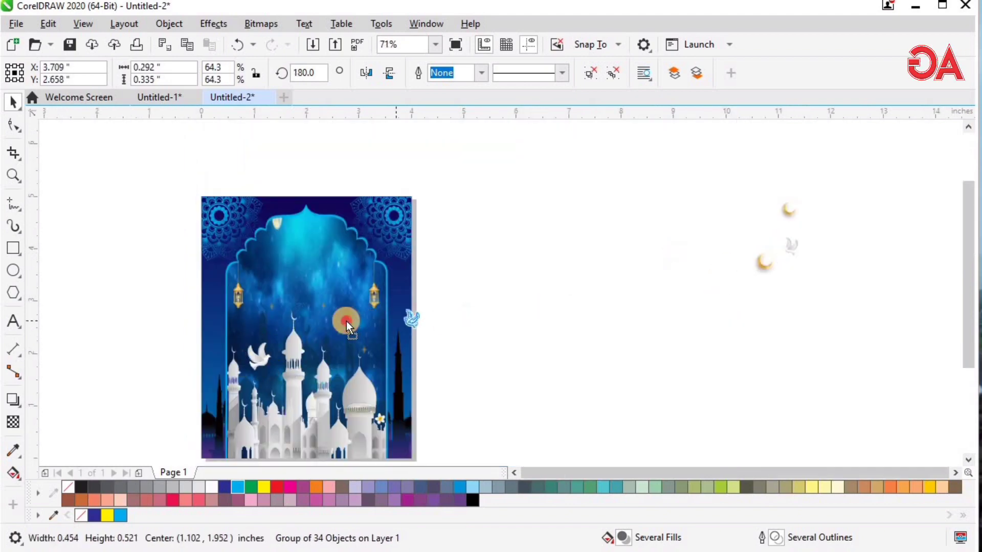
key(z)
drag(257, 252, 445, 374)
key(space)
drag(483, 321, 438, 319)
Move a firework beside the left lantern's chain at about X 0.88, Y 3.50 inches and mirror it horizontally
click(527, 323)
drag(537, 324, 209, 187)
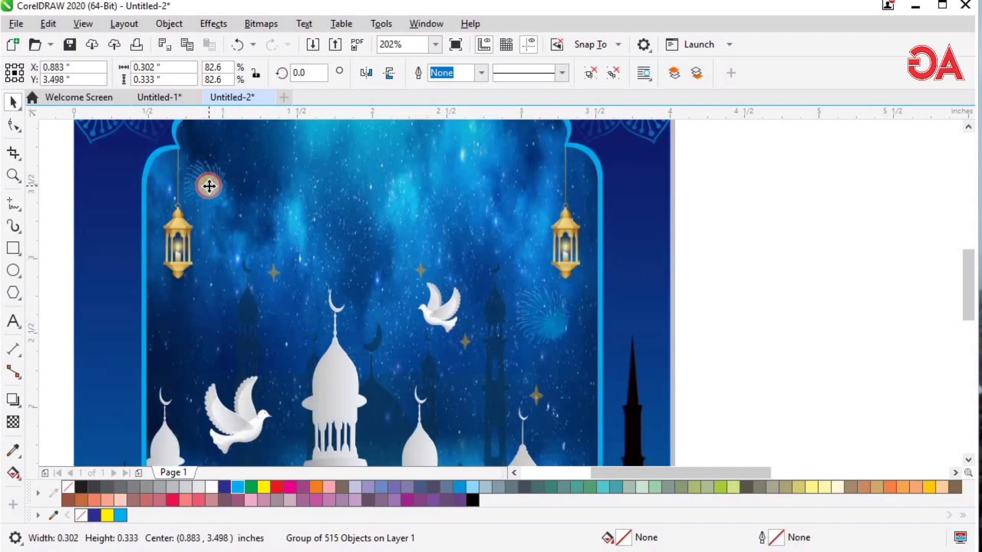
click(361, 73)
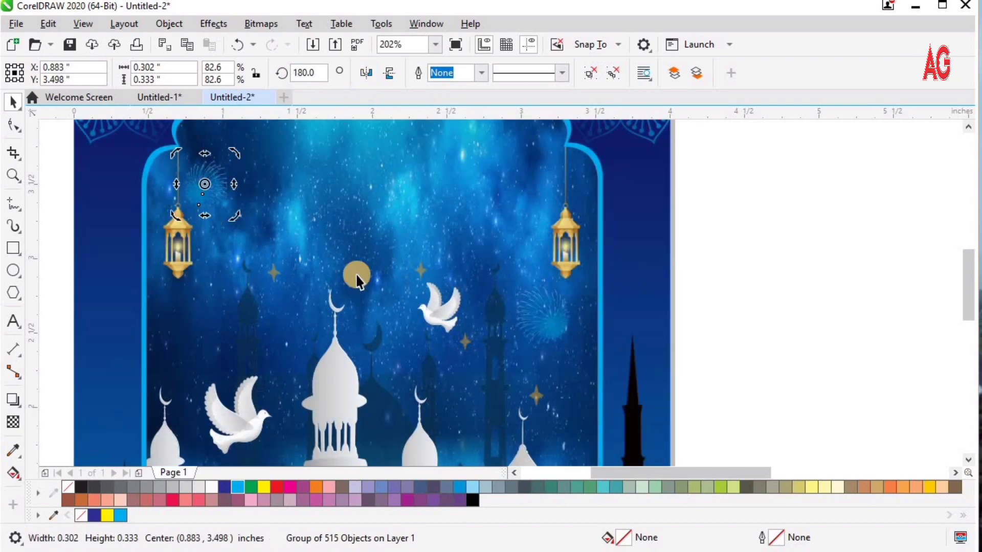
Move one golden crescent from the pasteboard to below the left lantern at about X 0.80, Y 2.49 inches
scroll(610, 306, down, 3)
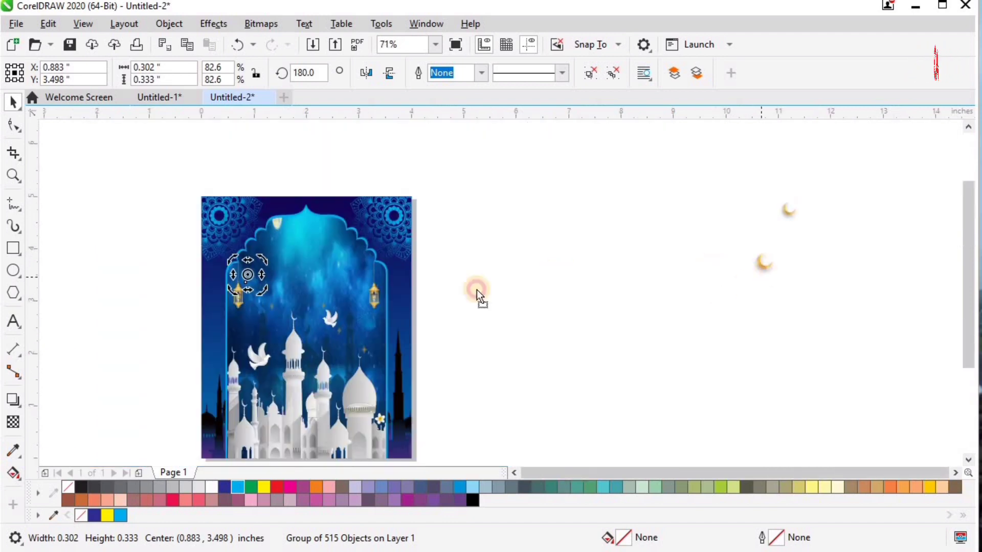
drag(781, 210, 368, 282)
key(z)
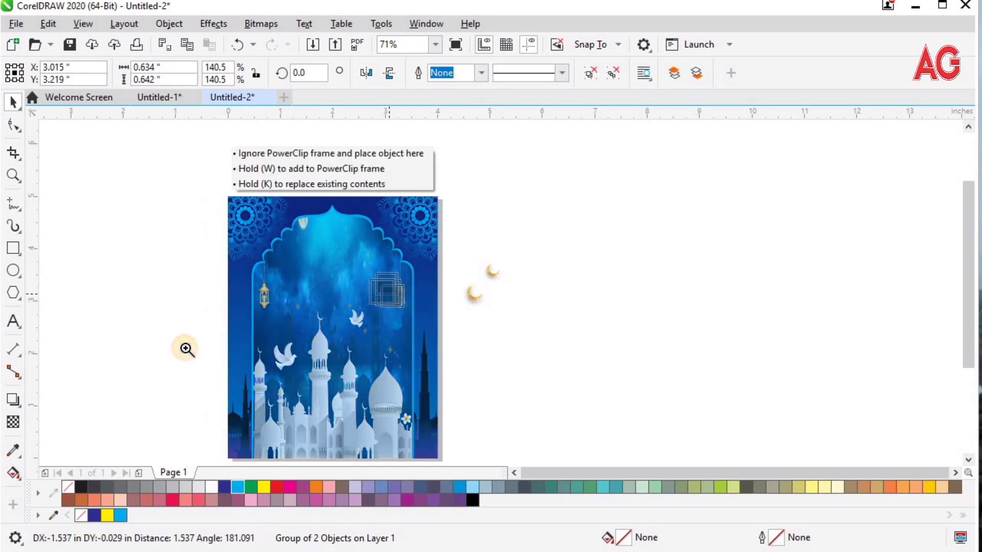
click(431, 400)
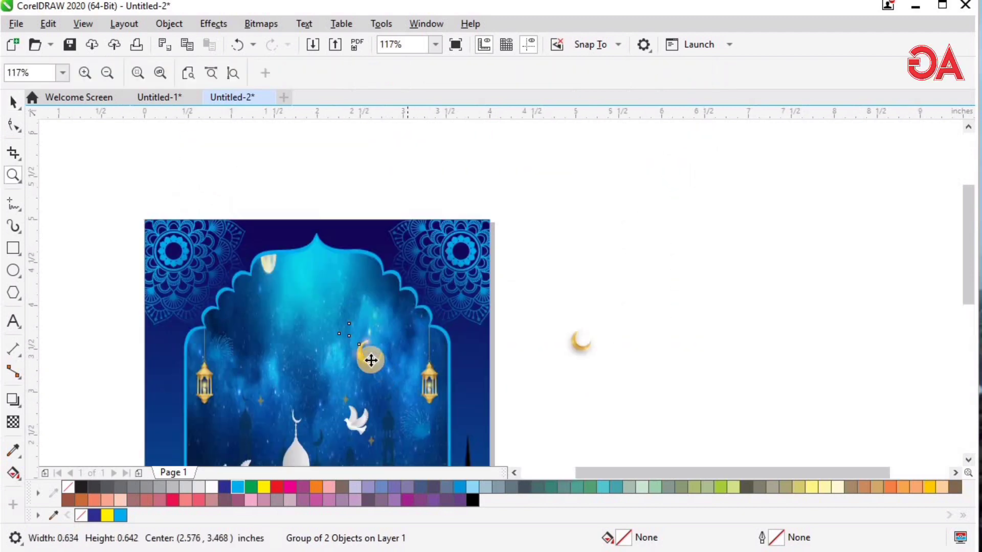
drag(371, 361, 217, 446)
key(z)
drag(135, 375, 431, 515)
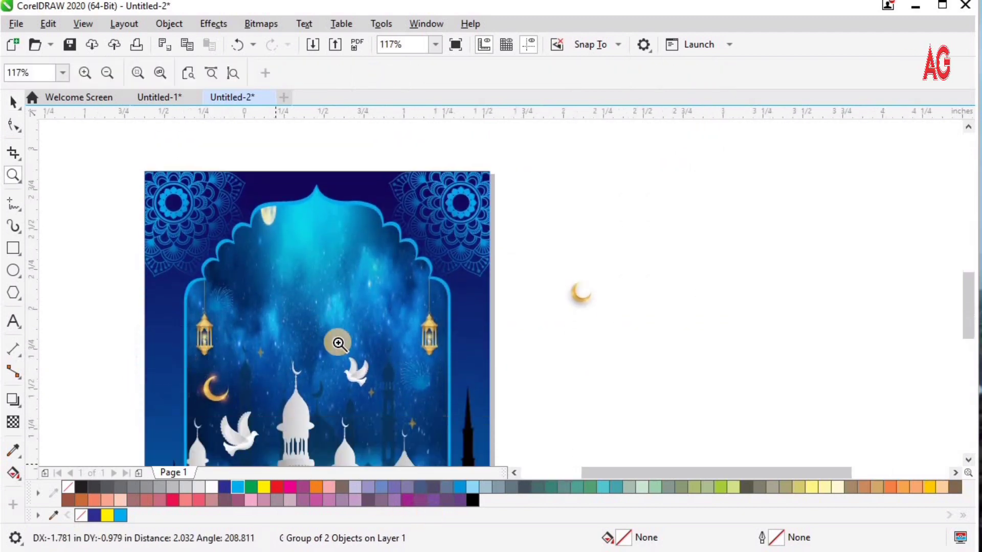
Enlarge the crescent below the left lantern to about 0.73 × 0.74 inches and position it at about X 0.78, Y 2.54 inches
click(339, 343)
key(space)
drag(427, 175, 436, 169)
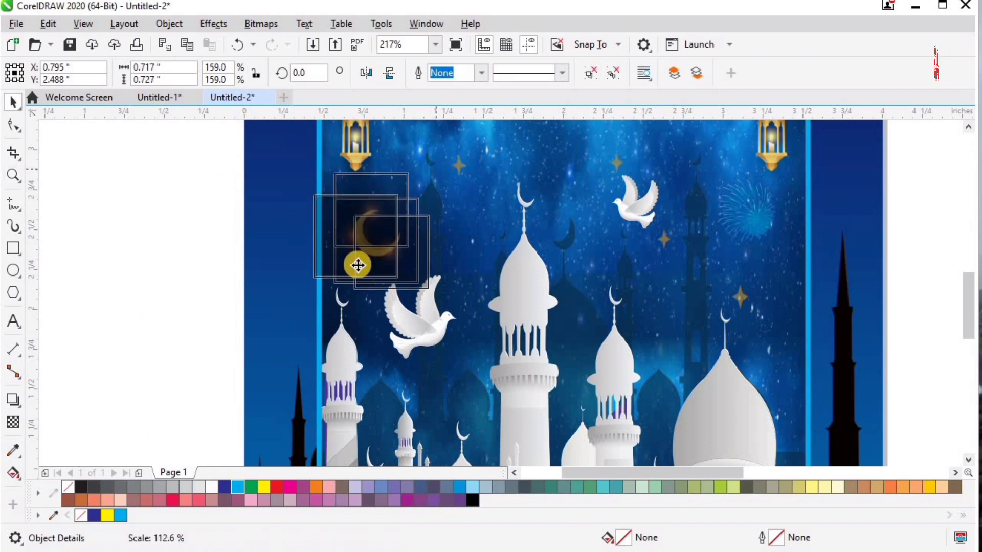
drag(371, 254, 369, 247)
Move the remaining golden crescent from the pasteboard to the sky between the slim minaret and large dome, and shrink it slightly
scroll(461, 274, down, 2)
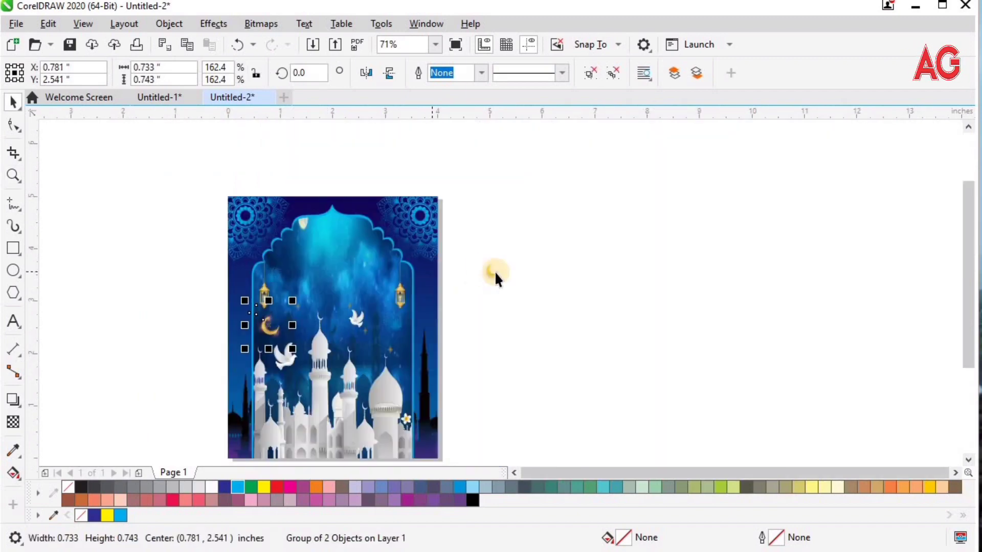
drag(494, 271, 391, 342)
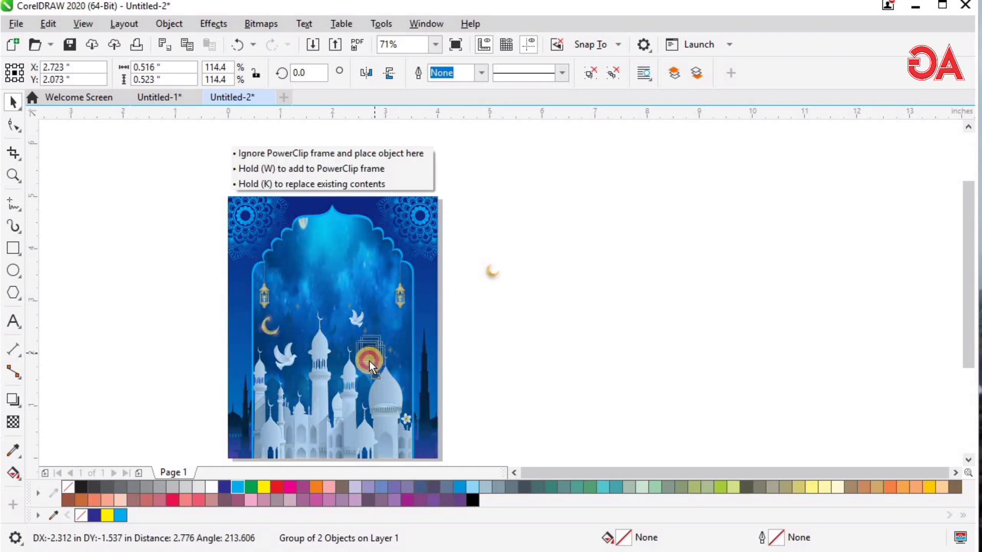
drag(324, 324, 421, 377)
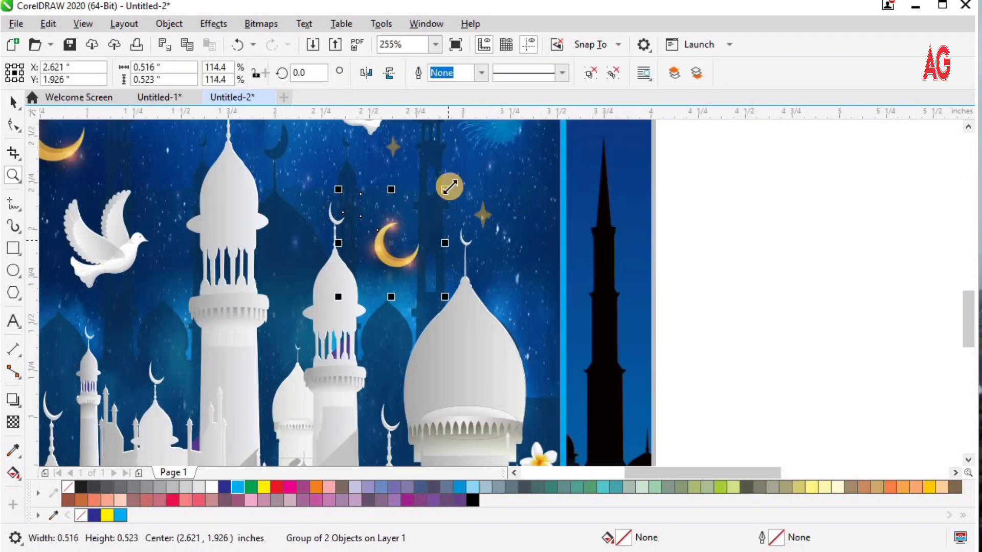
drag(450, 196, 432, 204)
drag(383, 259, 397, 280)
click(753, 230)
Move the Eid Mubarak text block inside the upper arch to about X 1.89, Y 3.94 inches
key(F3)
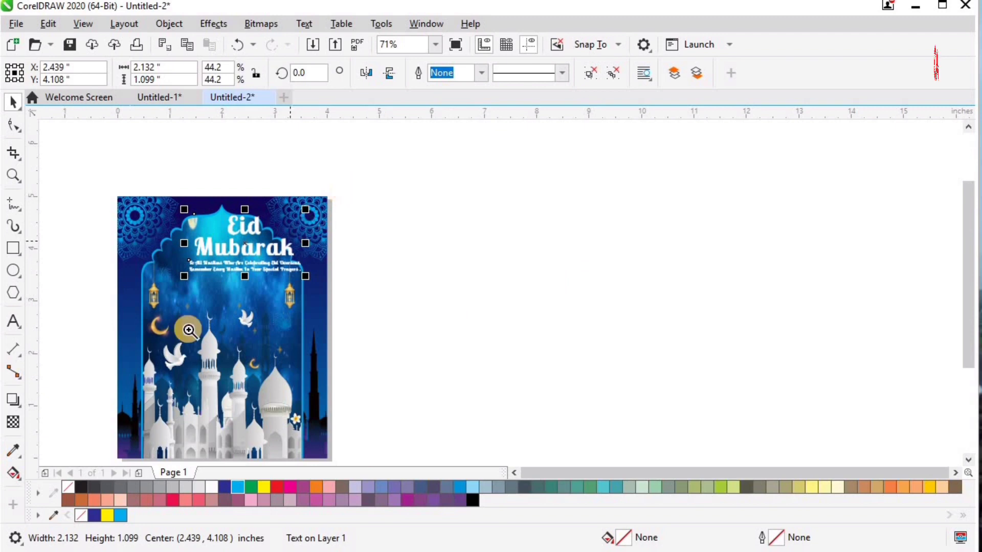
key(z)
drag(344, 186, 145, 363)
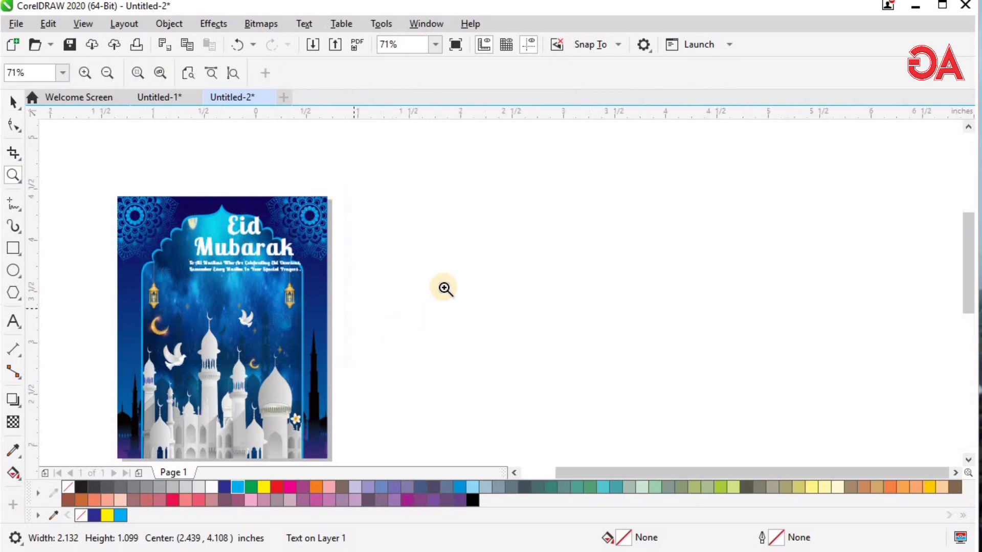
key(space)
drag(474, 243, 418, 260)
key(z)
drag(284, 149, 707, 368)
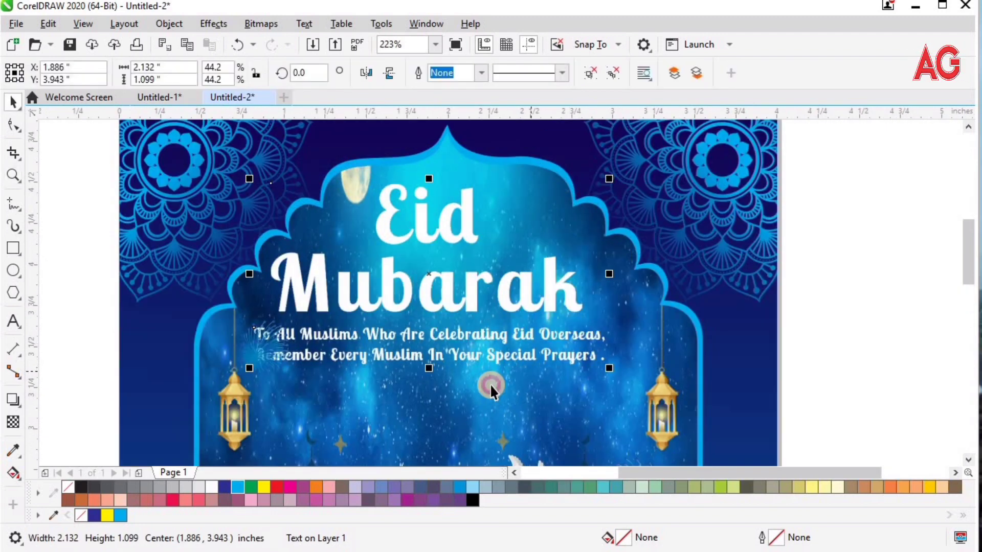
Centre the Eid Mubarak text horizontally on the poster background and raise it slightly
shift+click(490, 384)
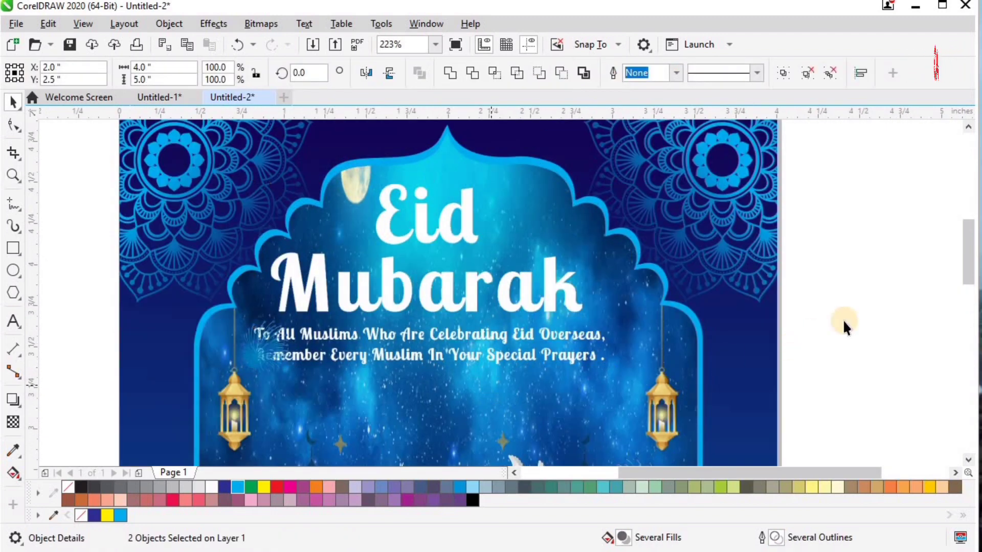
key(c)
click(545, 305)
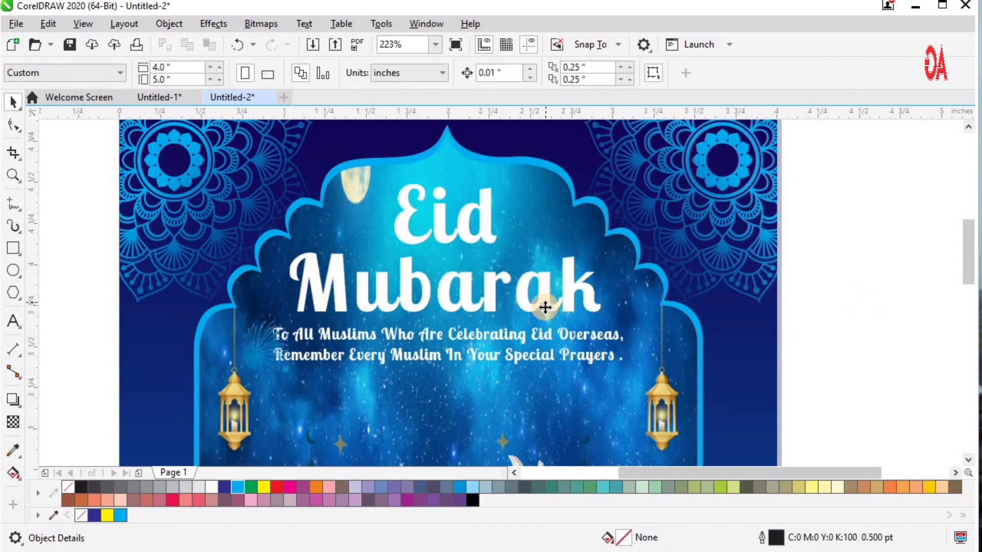
click(545, 307)
drag(547, 298, 550, 289)
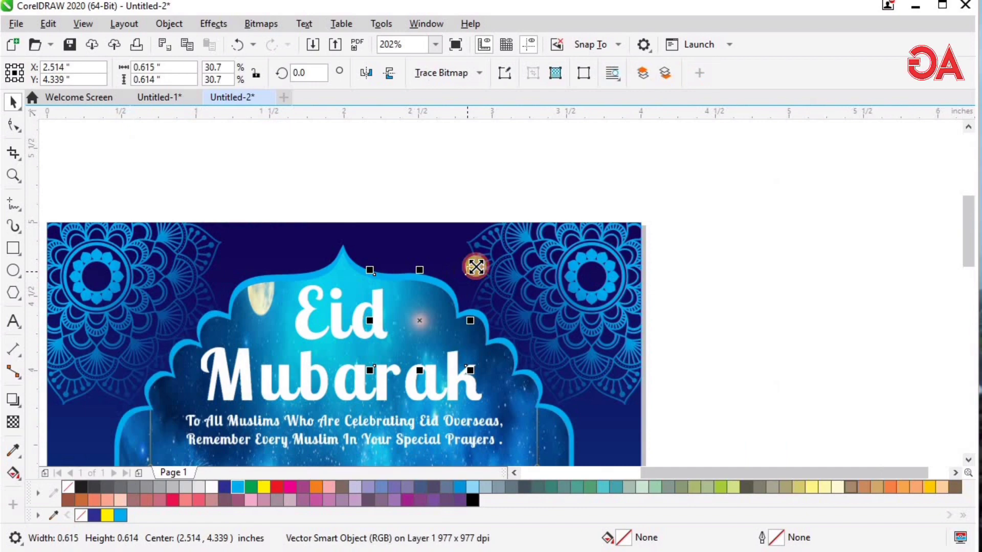
Enlarge the light flare beside the word Eid to about 0.81 × 0.81 inches, centred at about X 2.47, Y 4.33 inches
drag(476, 267, 475, 264)
drag(422, 329, 416, 330)
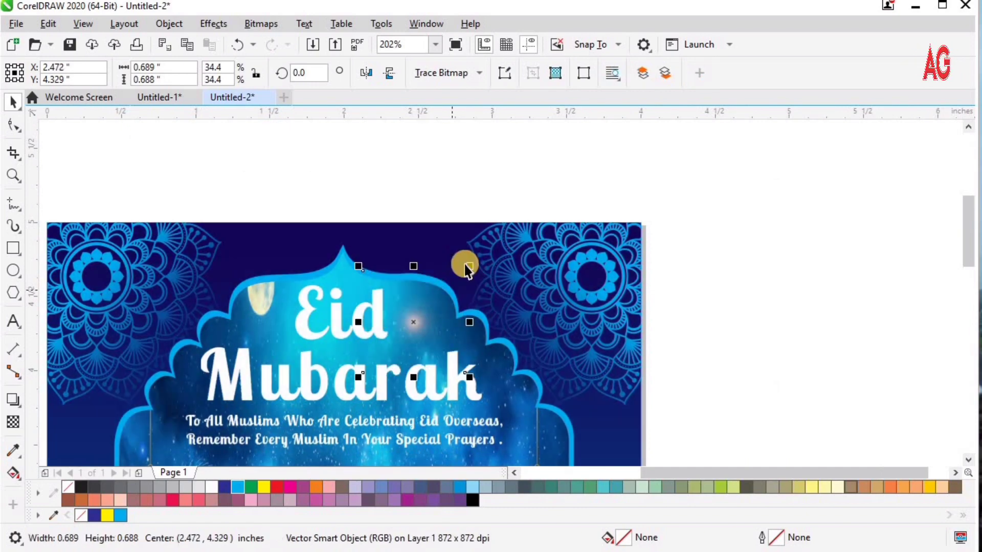
mouse_move(468, 266)
mouse_down()
mouse_move(485, 254)
mouse_move(477, 257)
mouse_up()
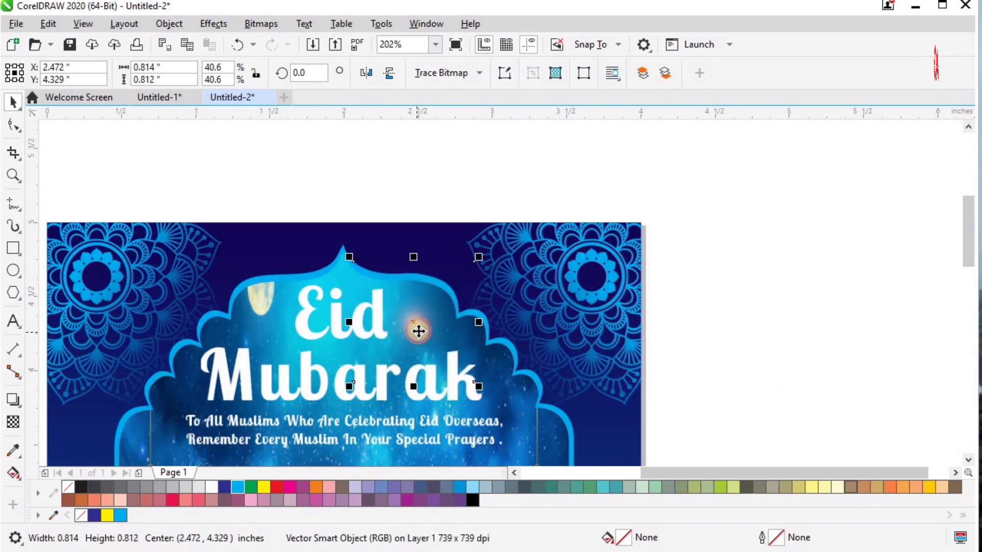
Place flare copies on the poster's top edge beside both mandalas, the left one at about X 1.17, Y 4.98 inches, and group them
drag(420, 330, 441, 245)
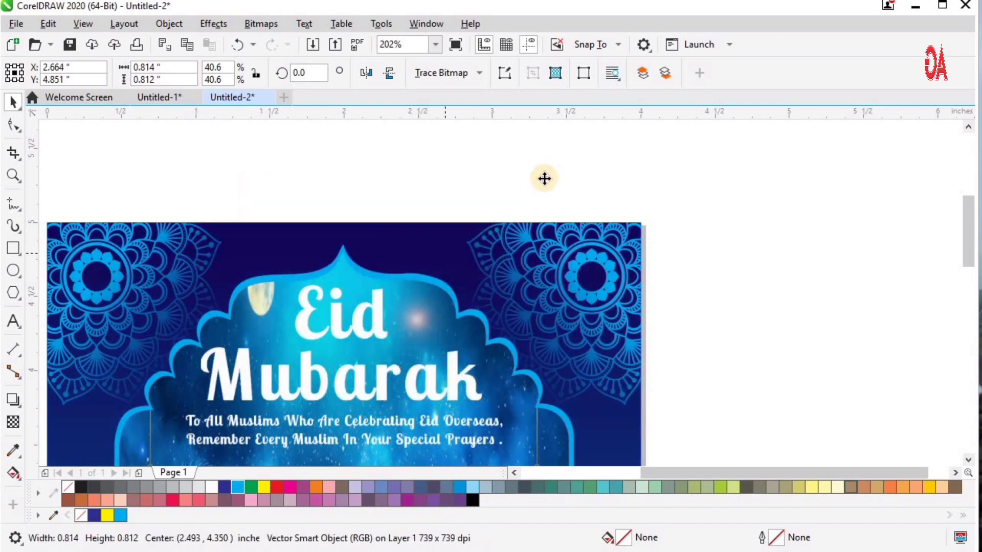
drag(64, 359, 546, 169)
drag(769, 263, 351, 241)
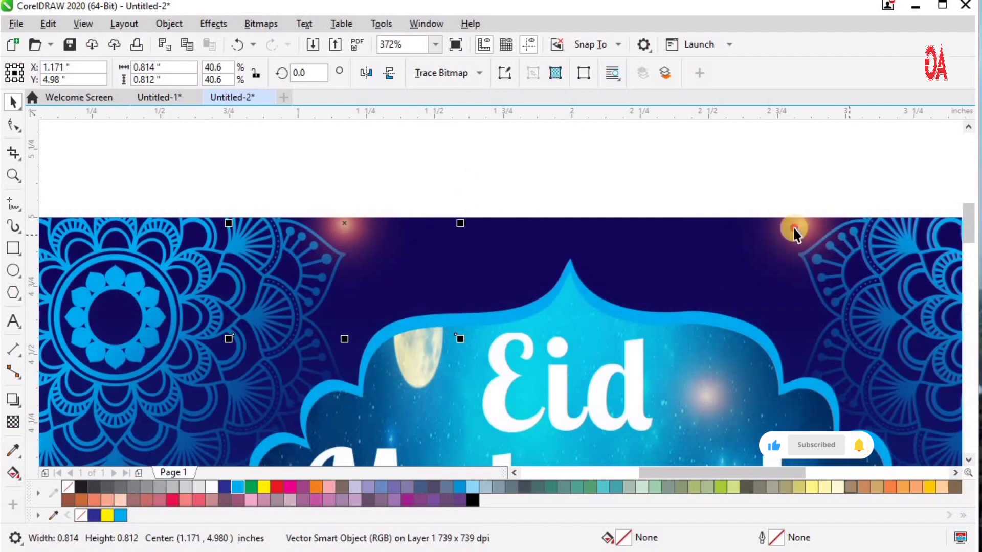
shift+click(794, 233)
key(ctrl+g)
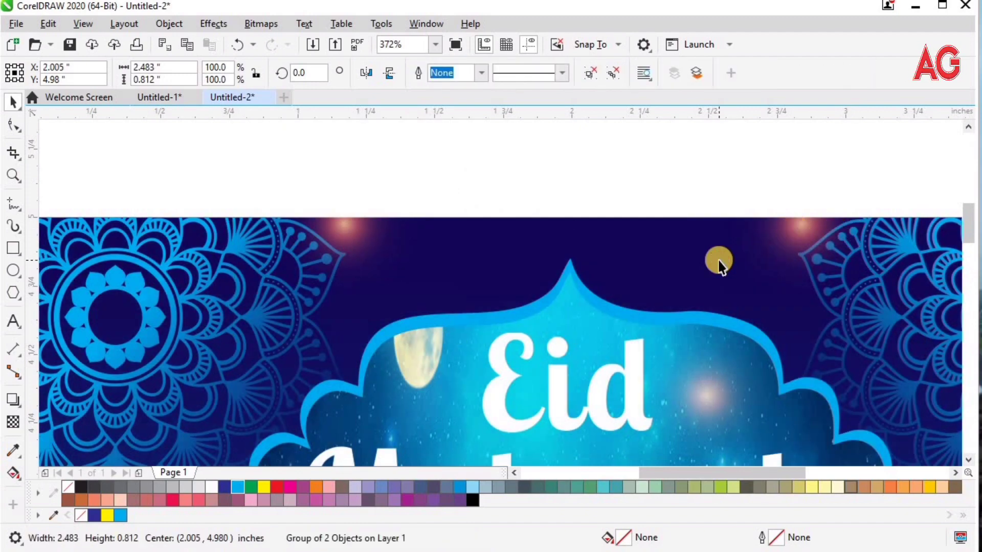
Nudge the grouped top-edge flares up to Y 4.99 inches and deselect everything
click(665, 180)
click(807, 224)
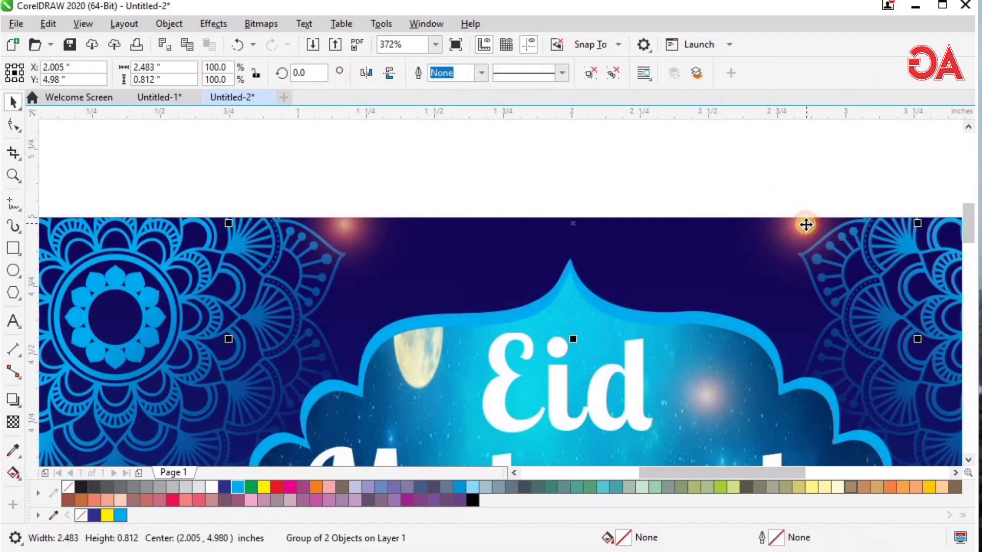
key(Up)
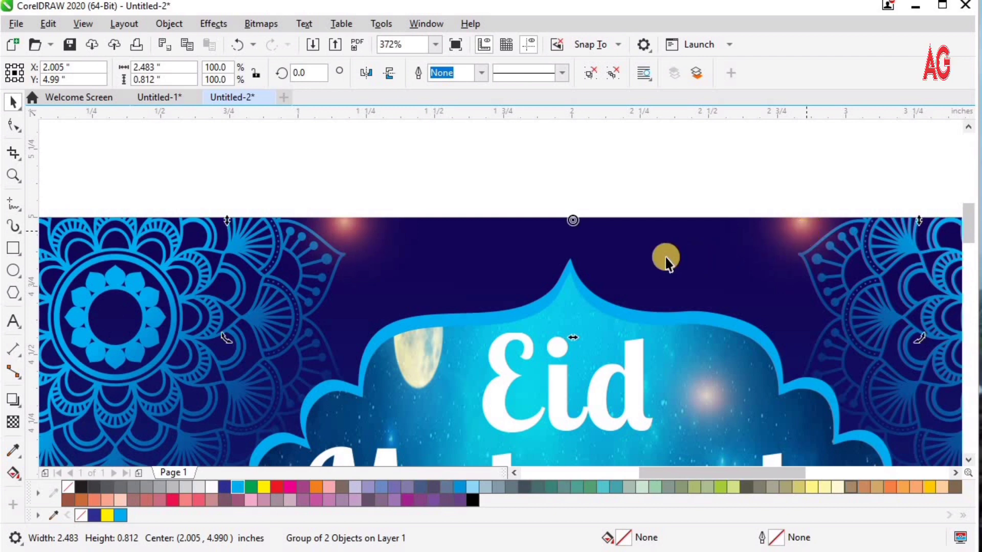
click(659, 257)
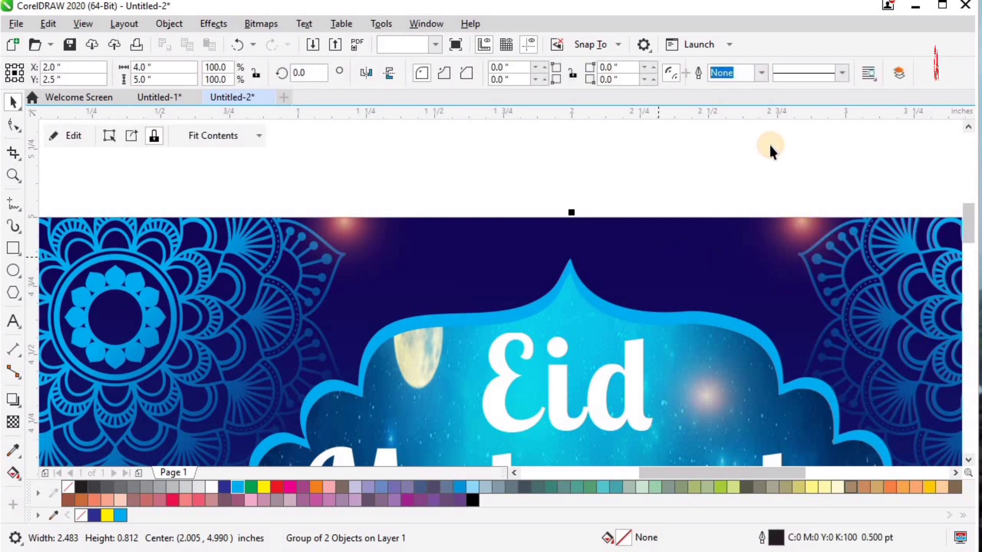
click(769, 144)
Move the Arabic Eid greeting onto the poster at about X 1.64, Y 3.32 inches and shrink it to about 1.56 × 0.28 inches
key(F4)
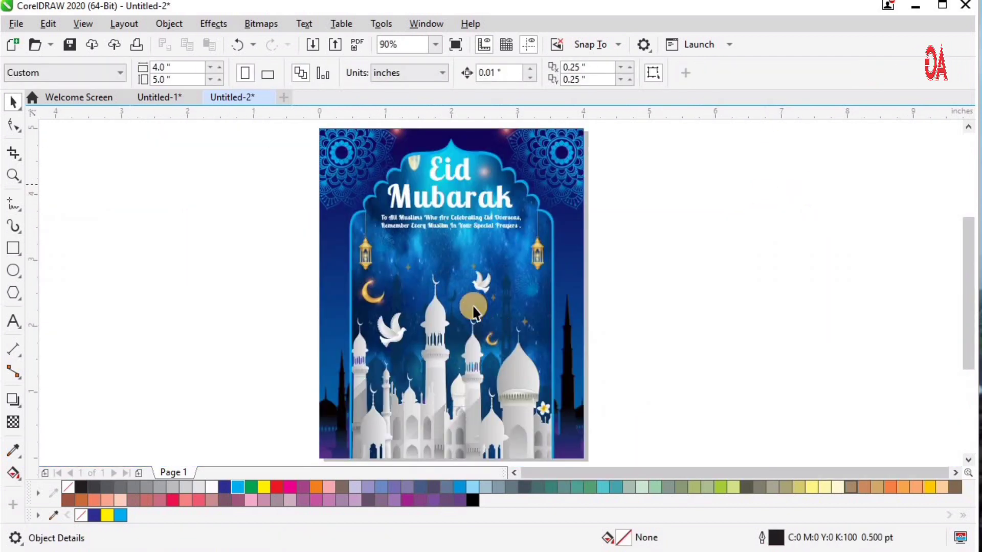
key(z)
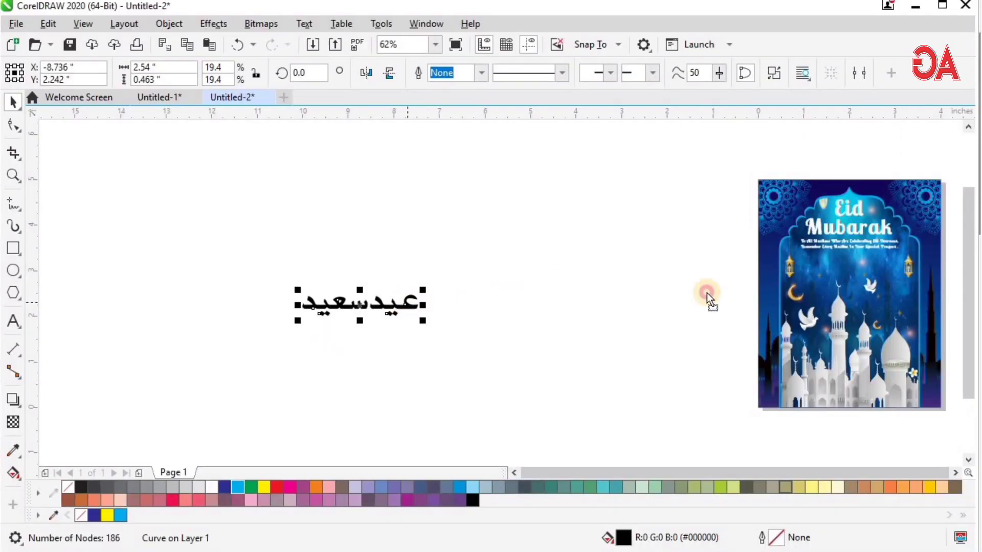
drag(707, 292, 839, 256)
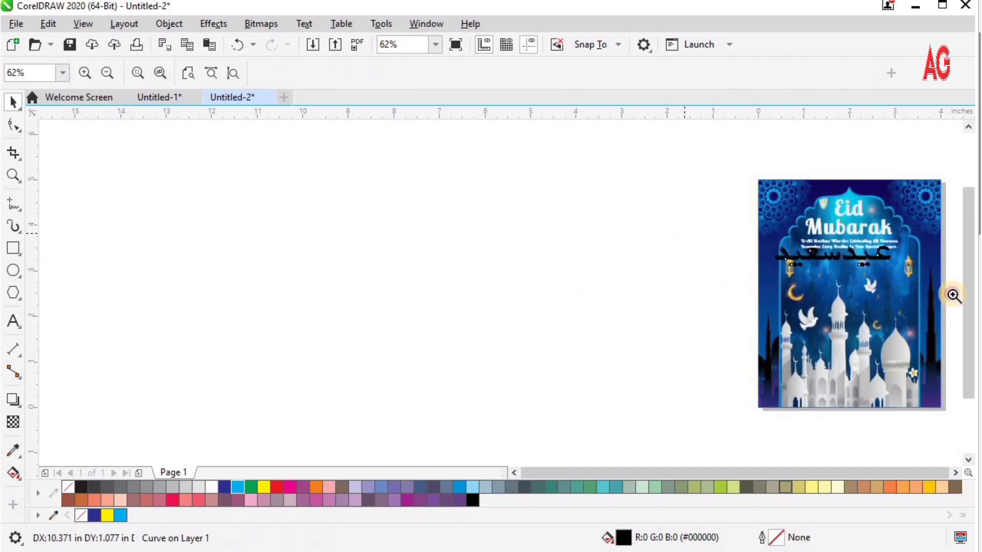
drag(953, 295, 977, 301)
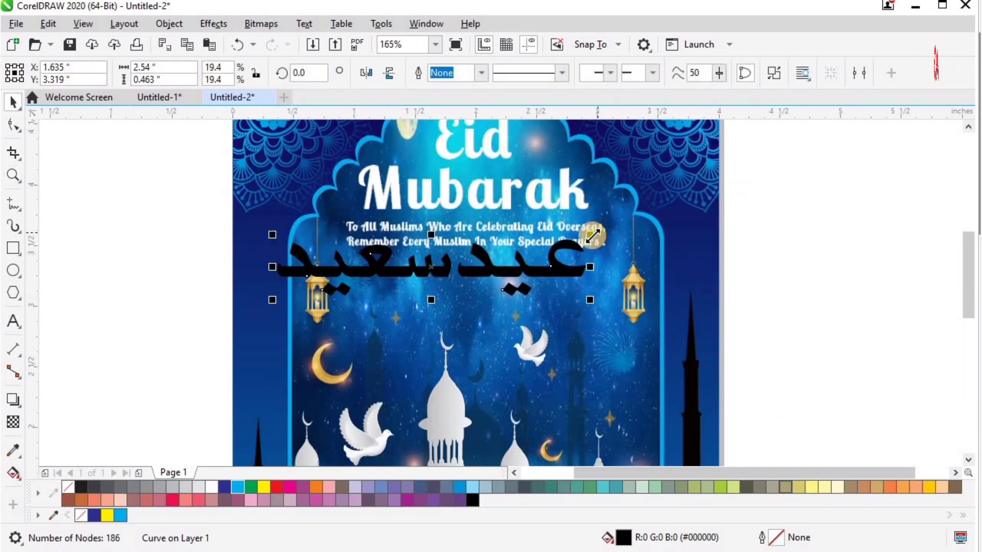
drag(591, 237, 527, 247)
Centre the Arabic greeting horizontally on the poster background and lower it to about Y 3.28 inches
key(F2)
drag(232, 190, 763, 379)
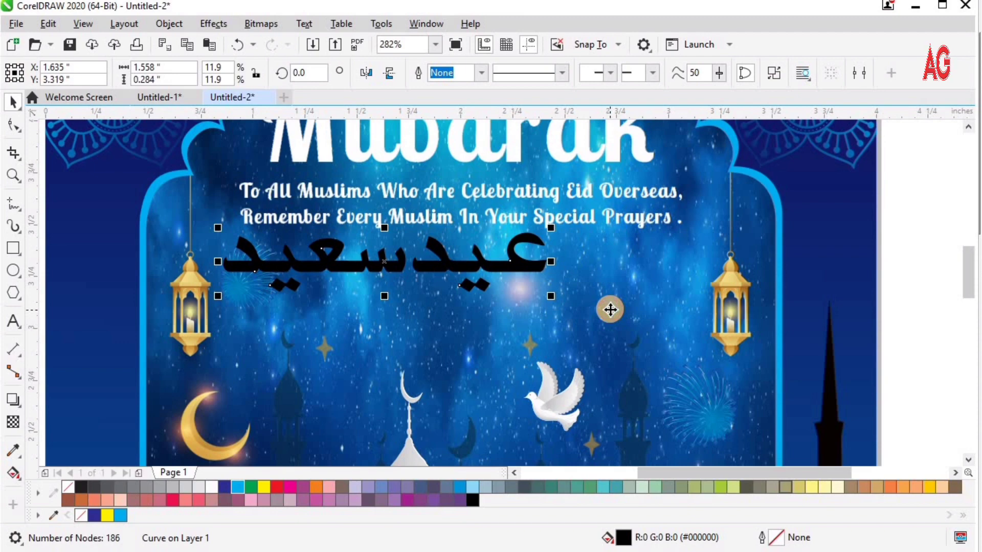
shift+click(609, 310)
key(c)
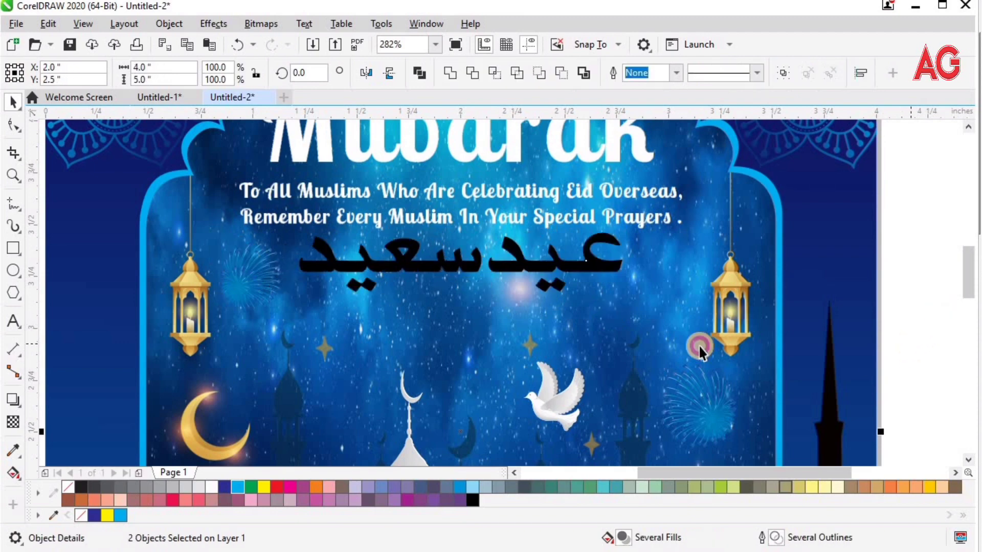
key(Escape)
drag(526, 269, 526, 276)
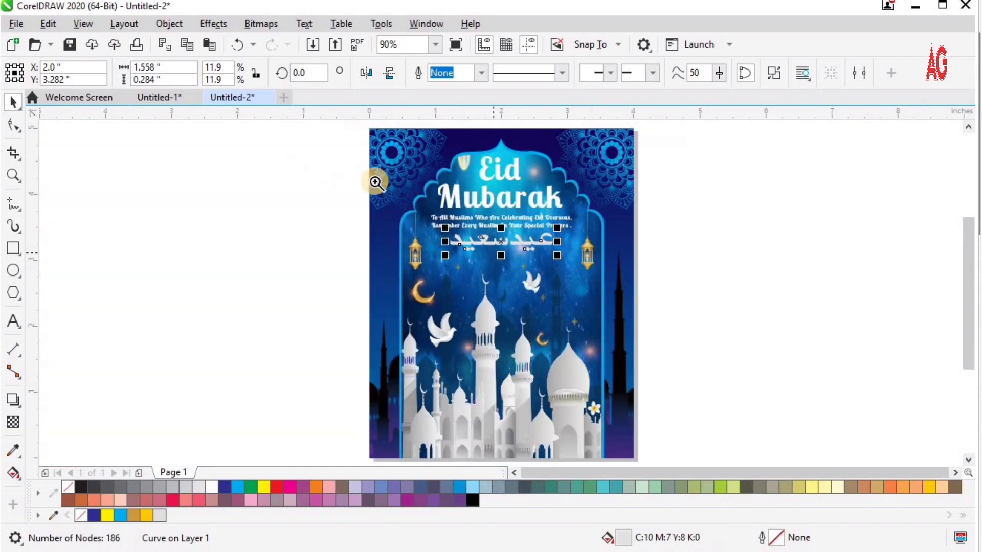
key(z)
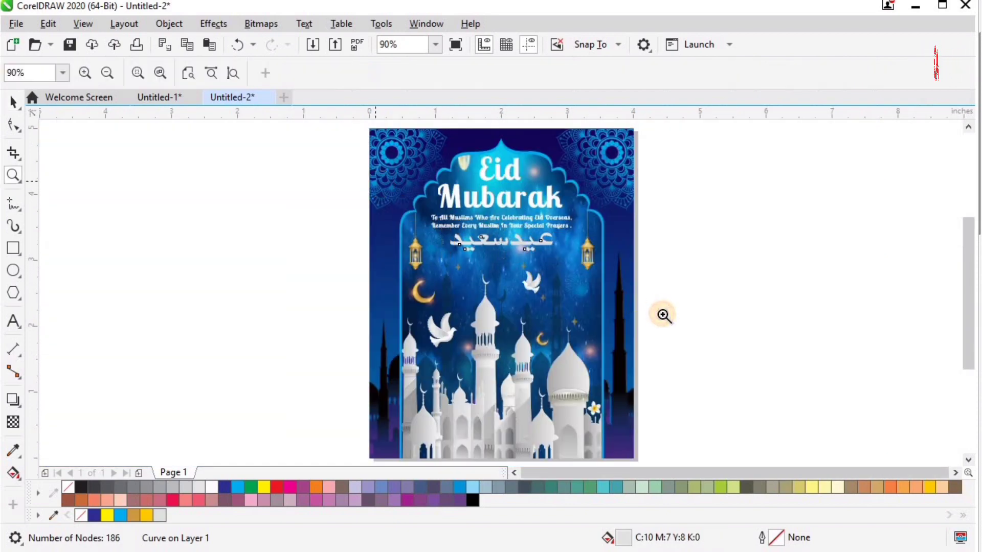
Move the light flare behind the Arabic greeting down to just below it, at about X 2.12, Y 2.96 inches
click(553, 302)
key(space)
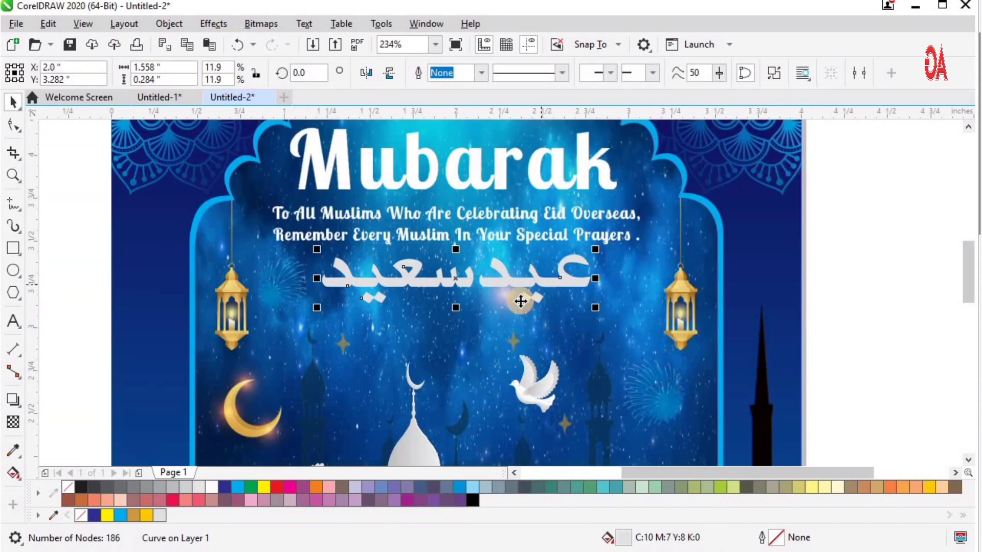
drag(500, 305, 653, 364)
drag(508, 341, 472, 340)
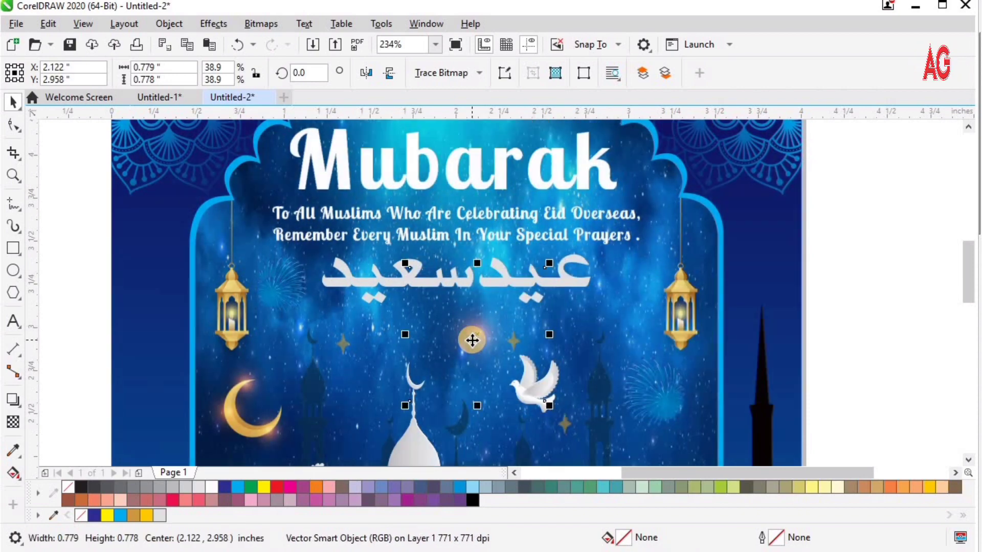
Fill the Arabic greeting with white
key(F2)
drag(247, 189, 777, 393)
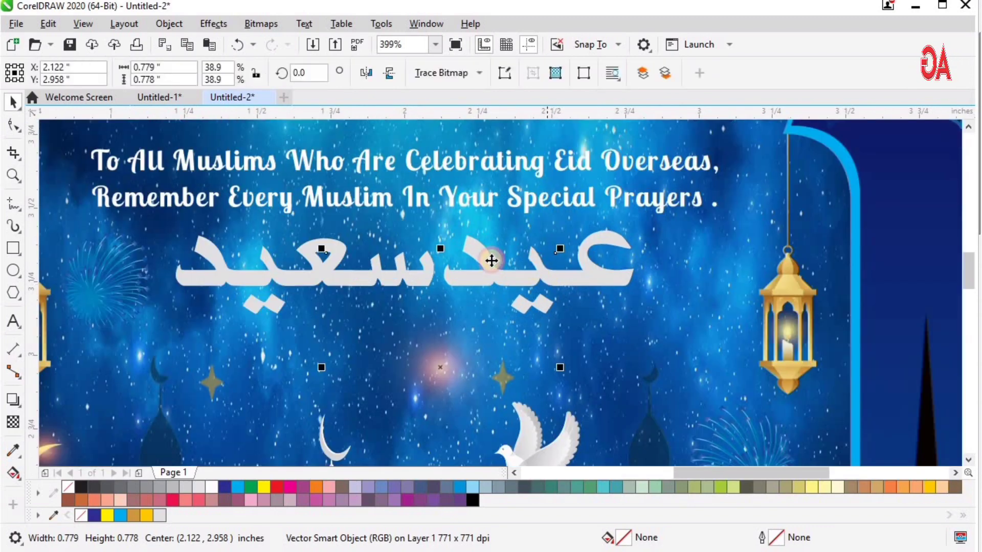
click(491, 261)
click(211, 487)
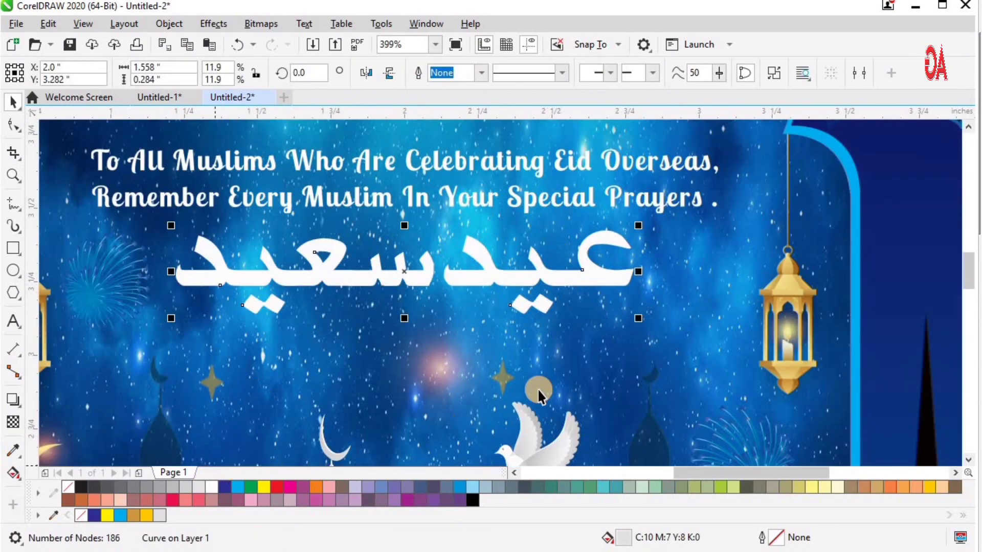
Stretch the Arabic greeting downward to about 0.30 inches tall, keeping its width, and deselect everything
key(shift+F4)
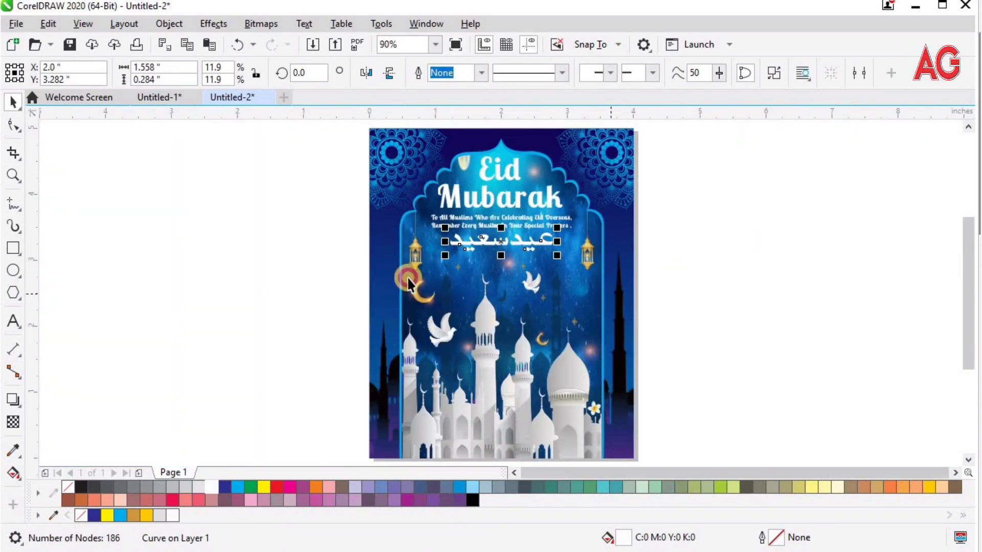
key(F2)
drag(335, 333, 732, 160)
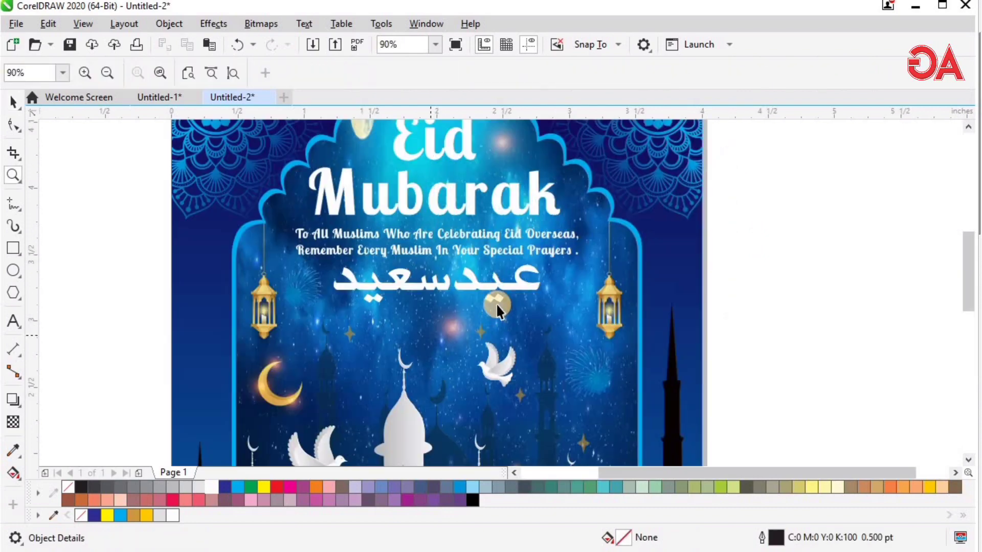
drag(496, 317, 632, 361)
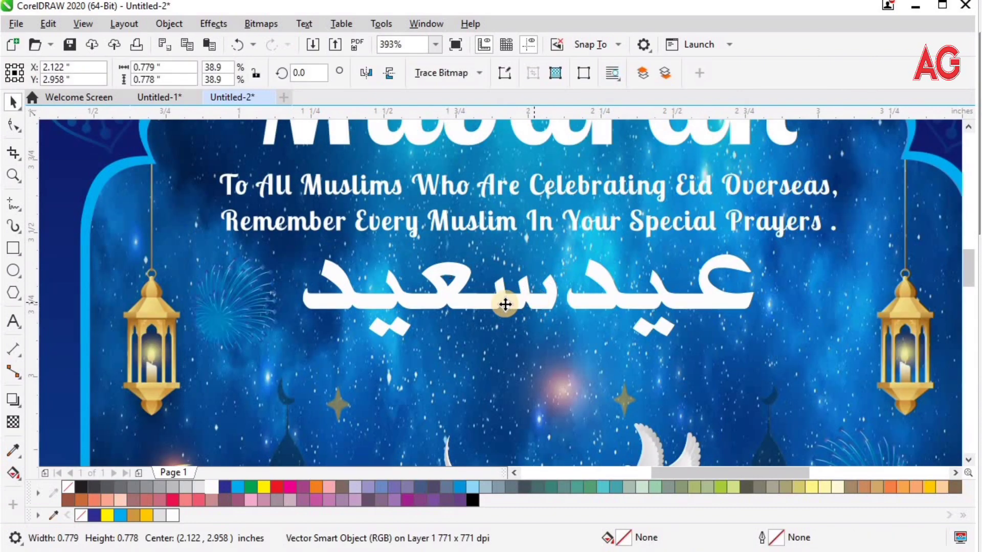
click(417, 300)
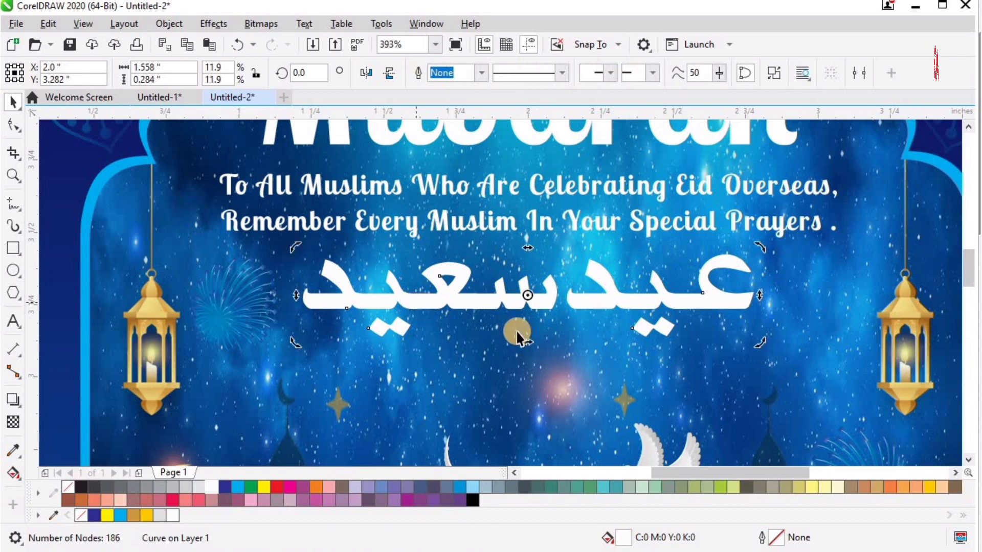
click(465, 298)
click(527, 340)
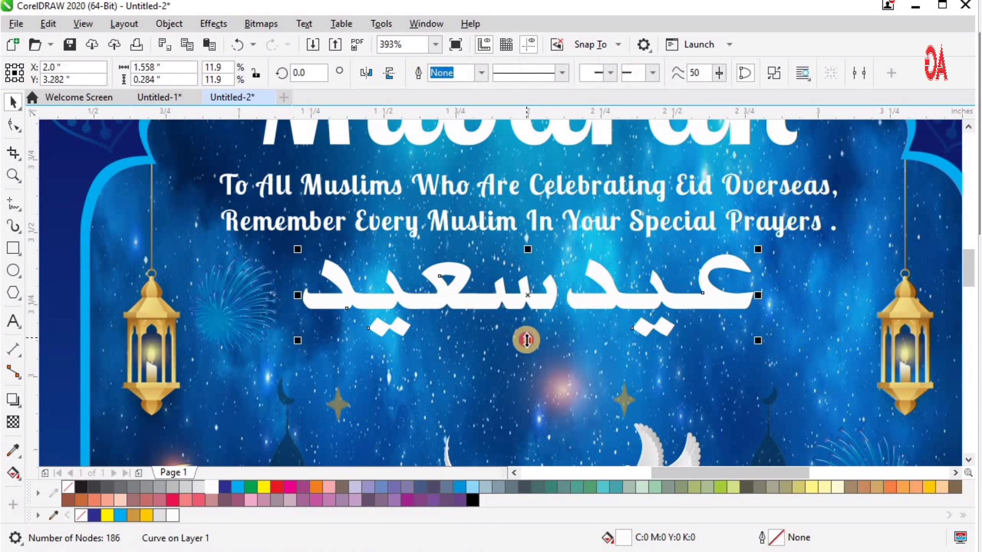
drag(526, 345, 527, 350)
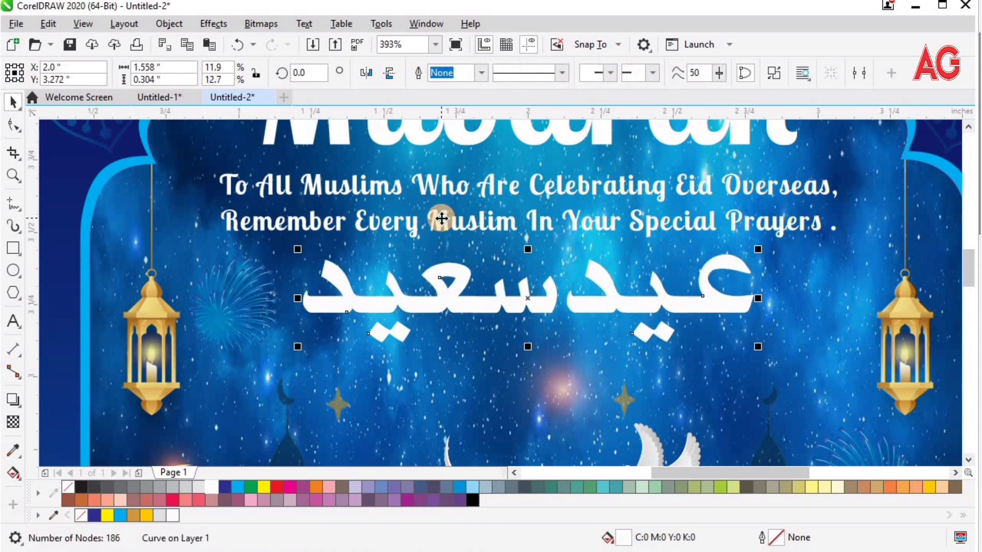
shift+click(442, 218)
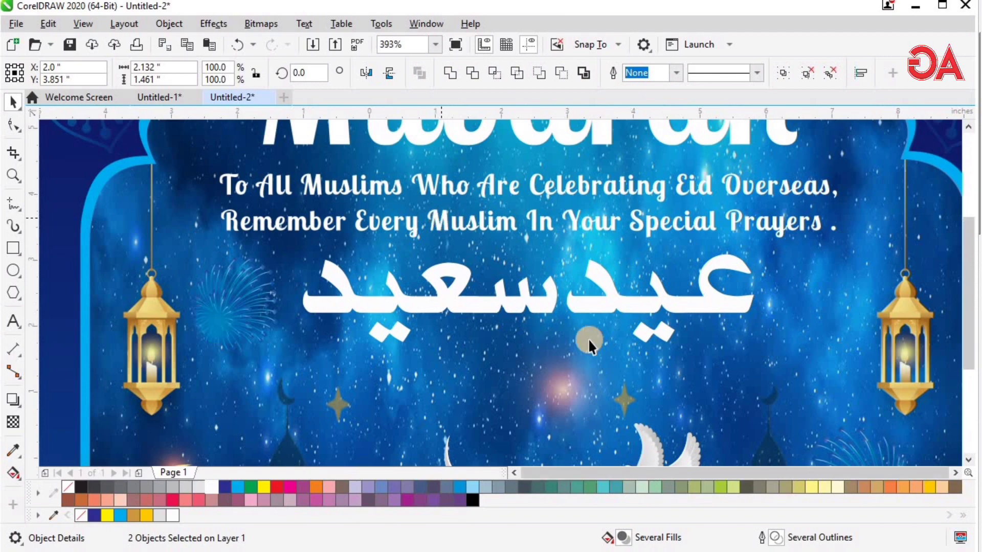
key(shift+F4)
click(740, 290)
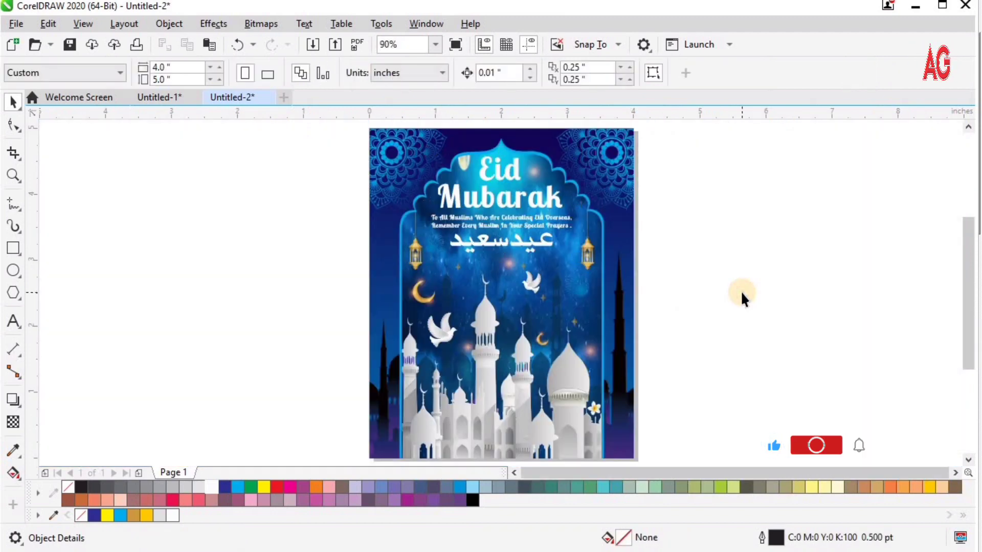